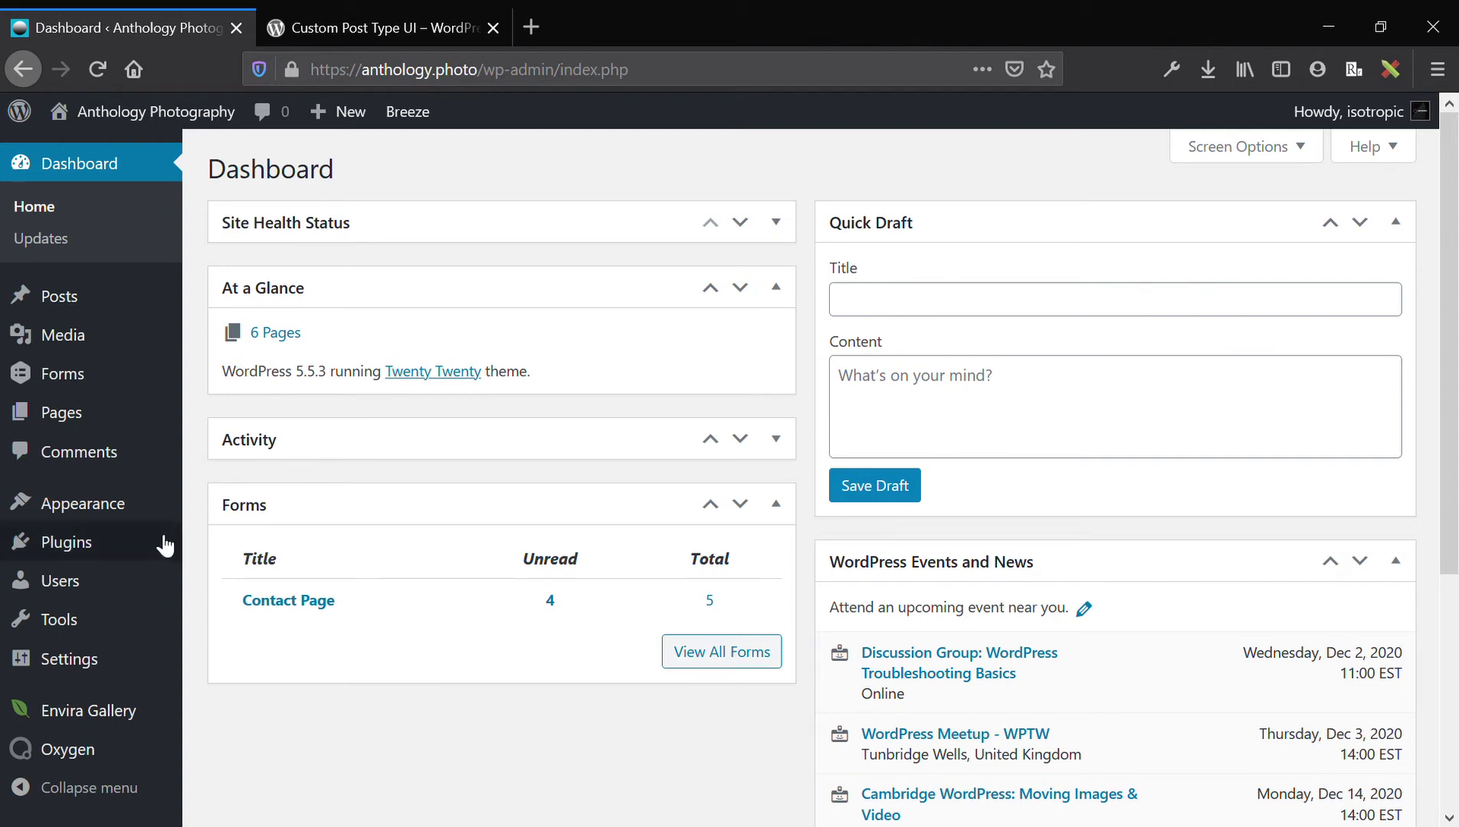
# Open the page for adding new plugins.
pyautogui.moveTo(111, 558)
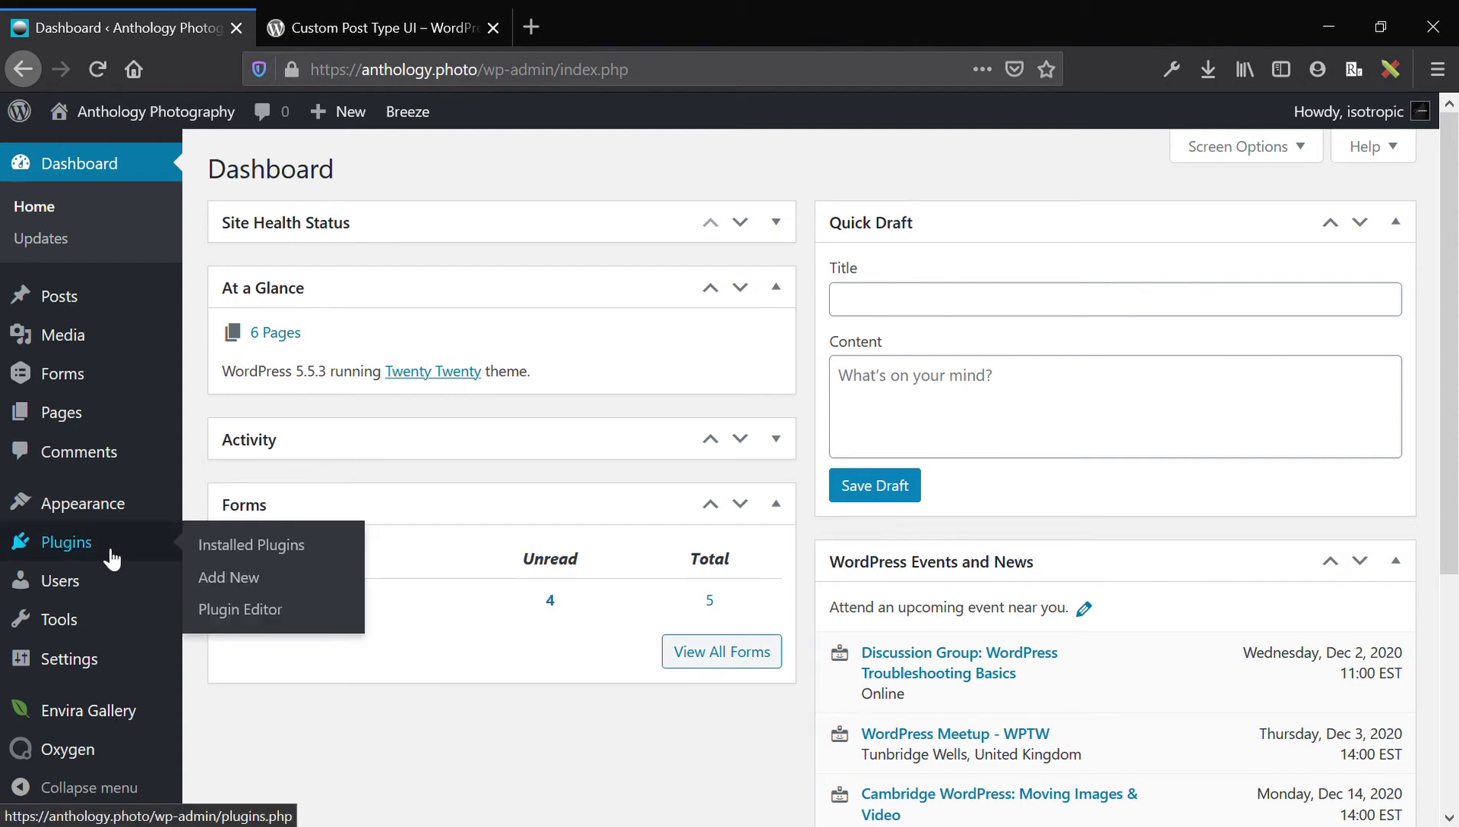
pyautogui.click(246, 582)
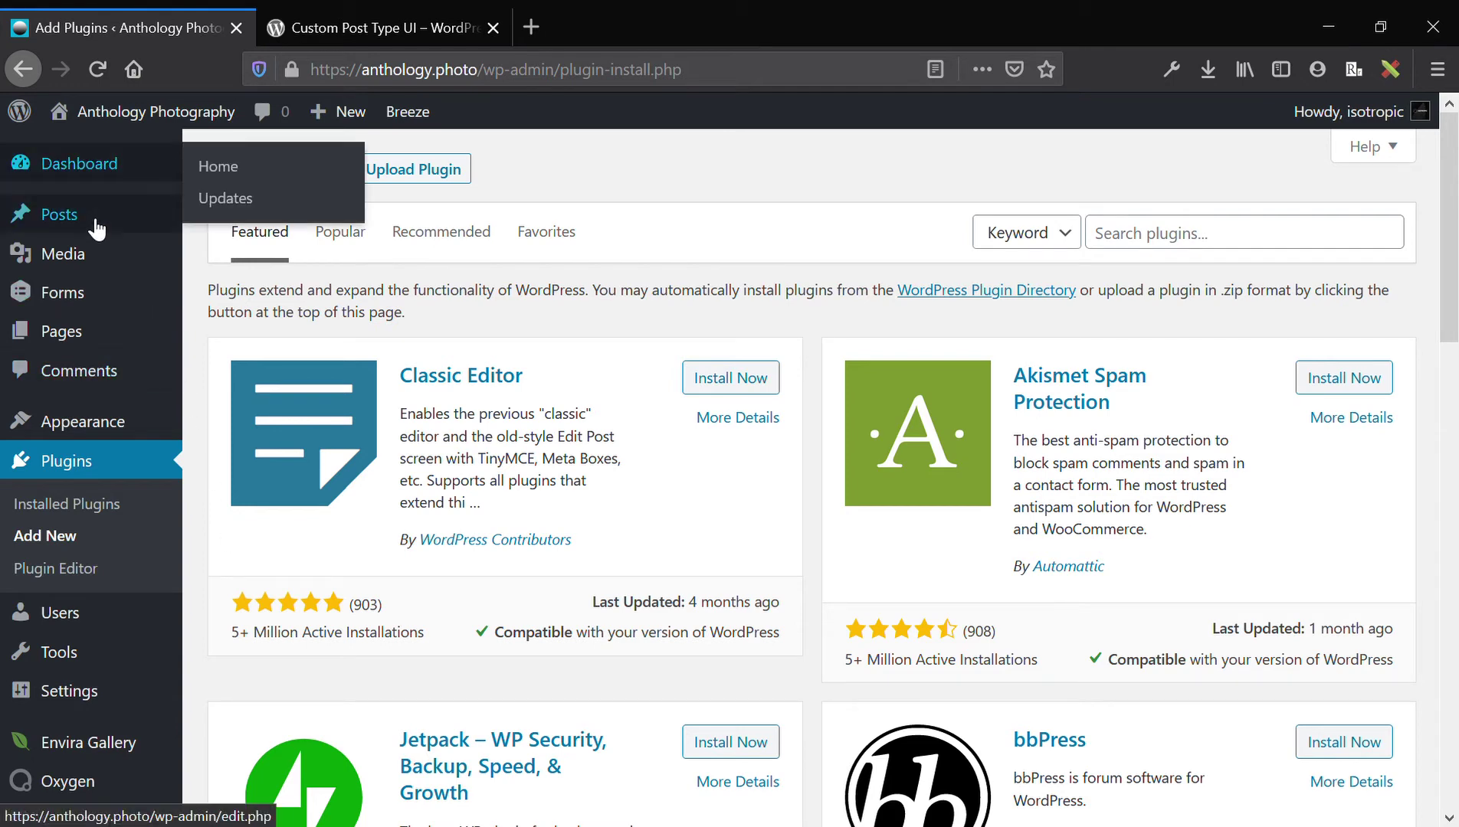
# Open the list of all posts in a separate browser tab and look over the content types in the admin menu.
pyautogui.moveTo(96, 235)
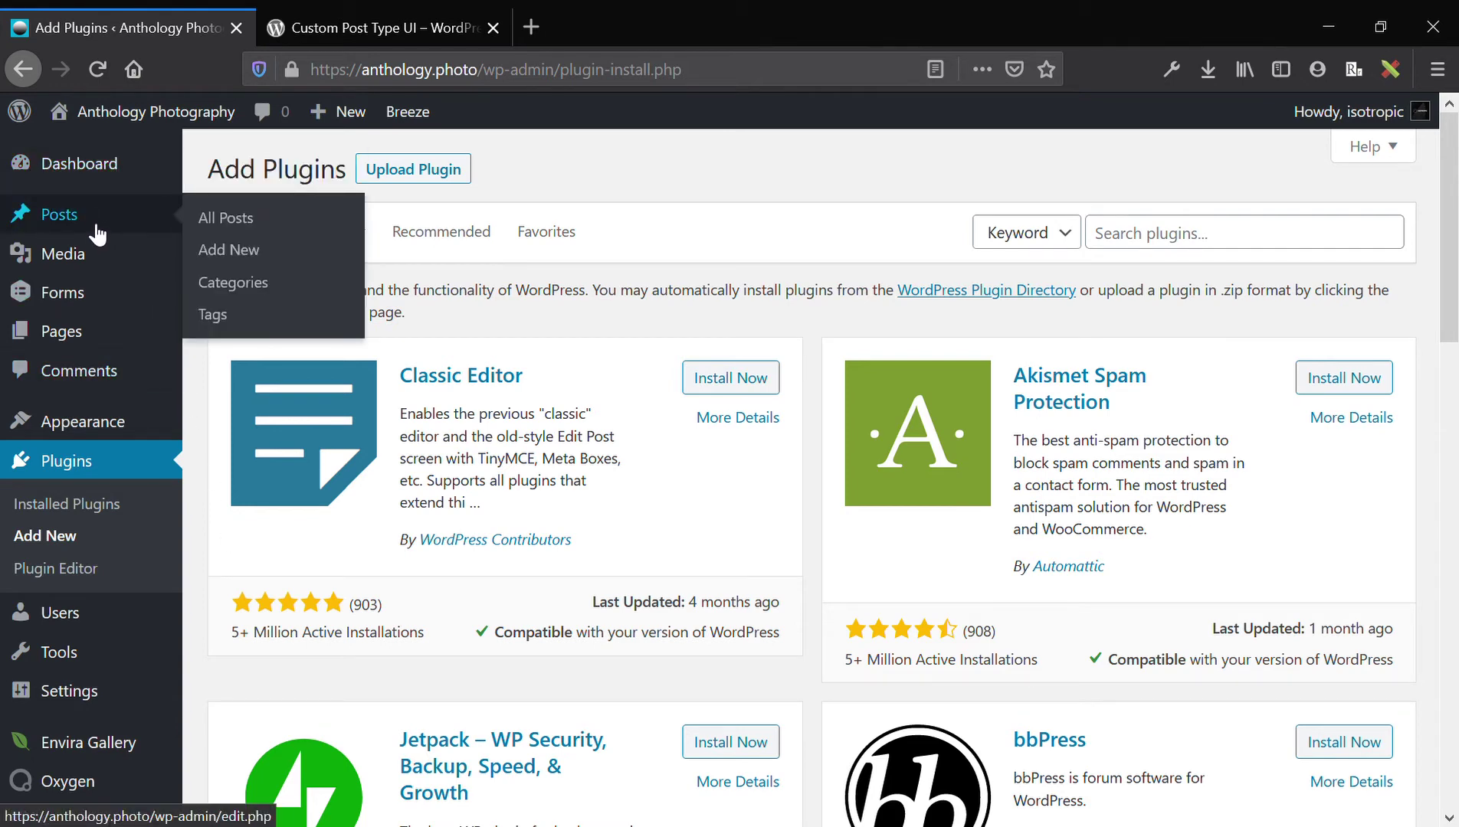
pyautogui.middleClick(230, 222)
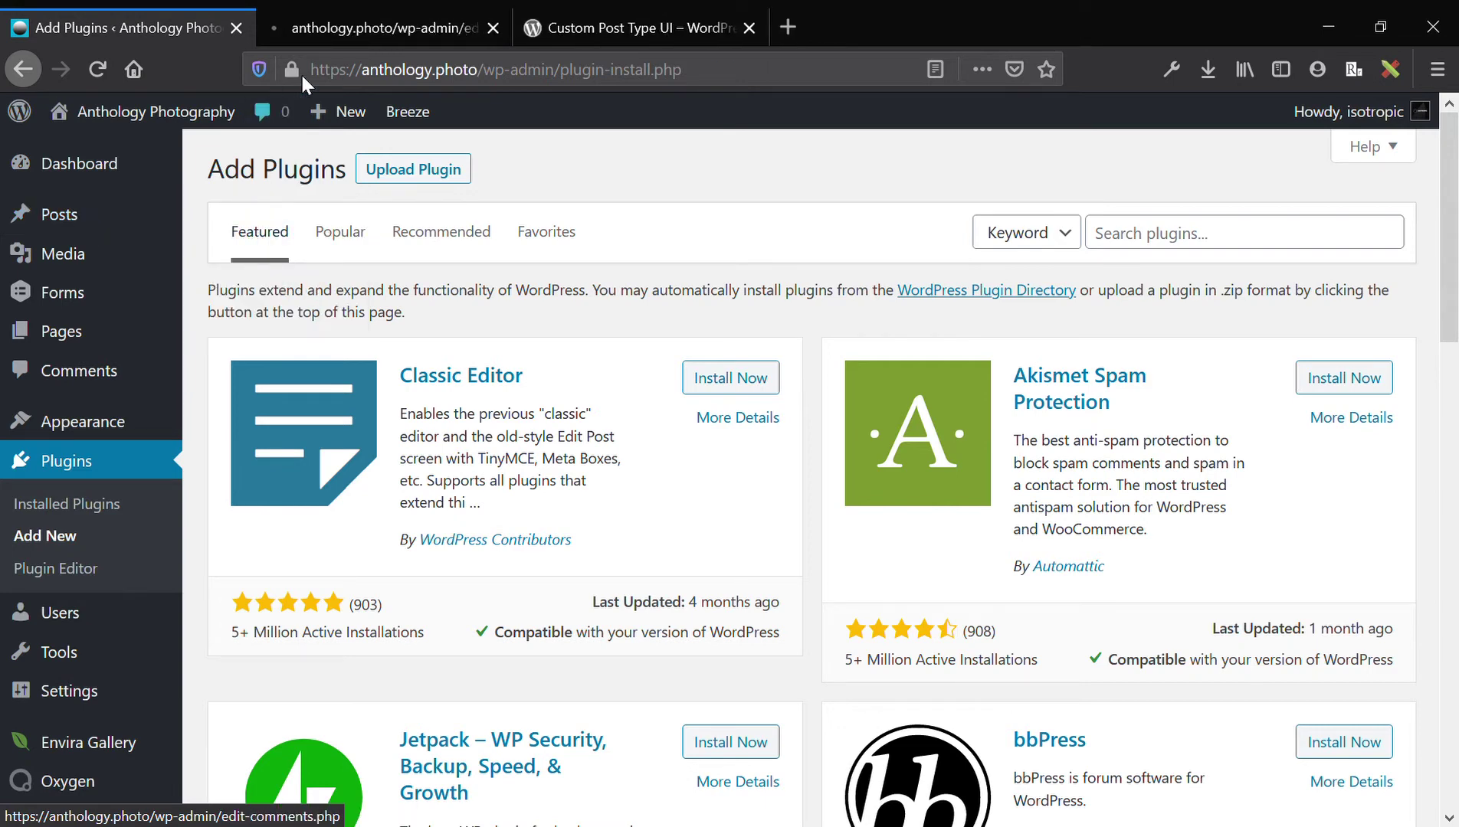
pyautogui.click(342, 27)
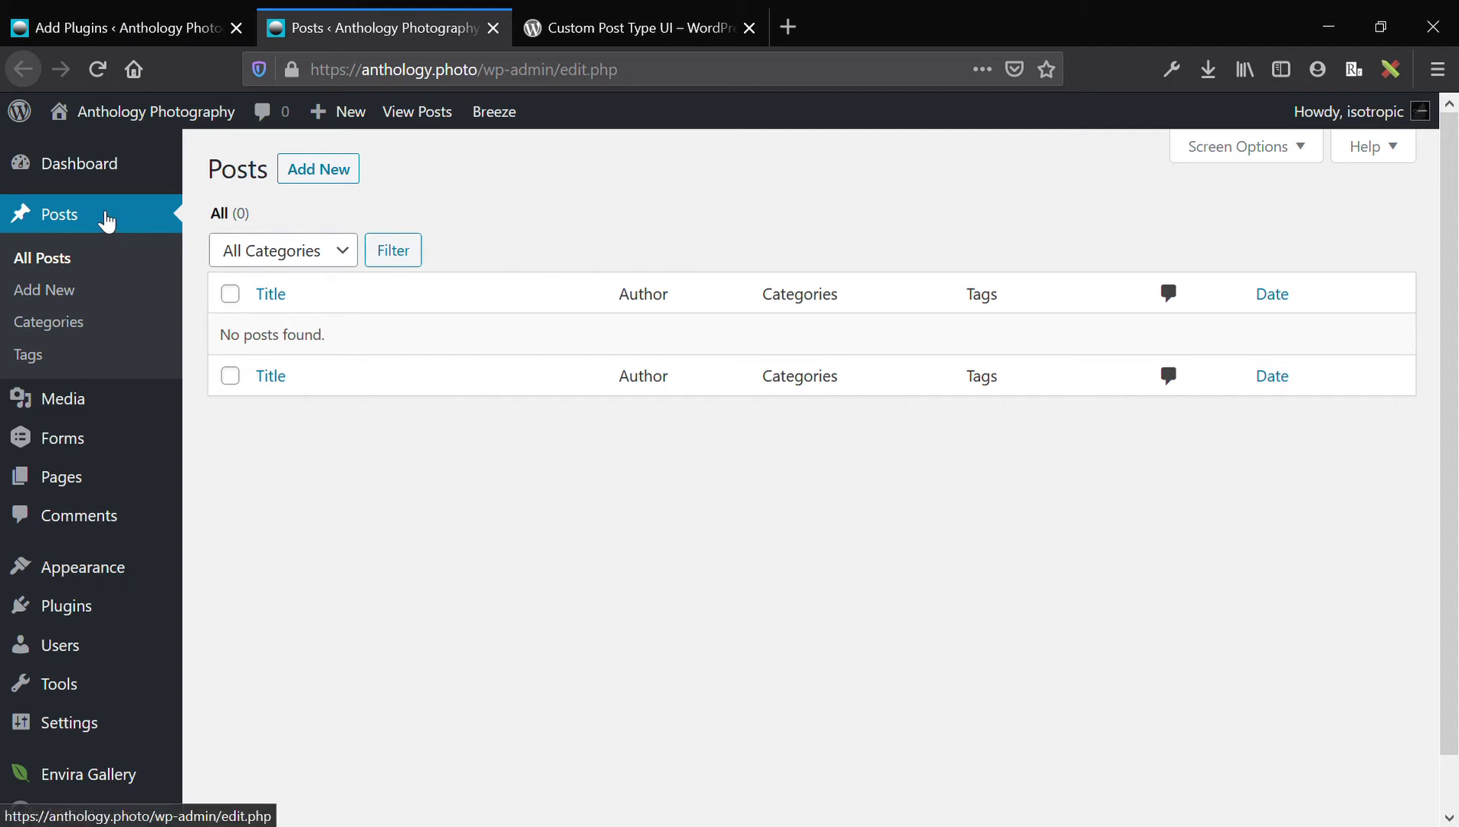
pyautogui.moveTo(117, 481)
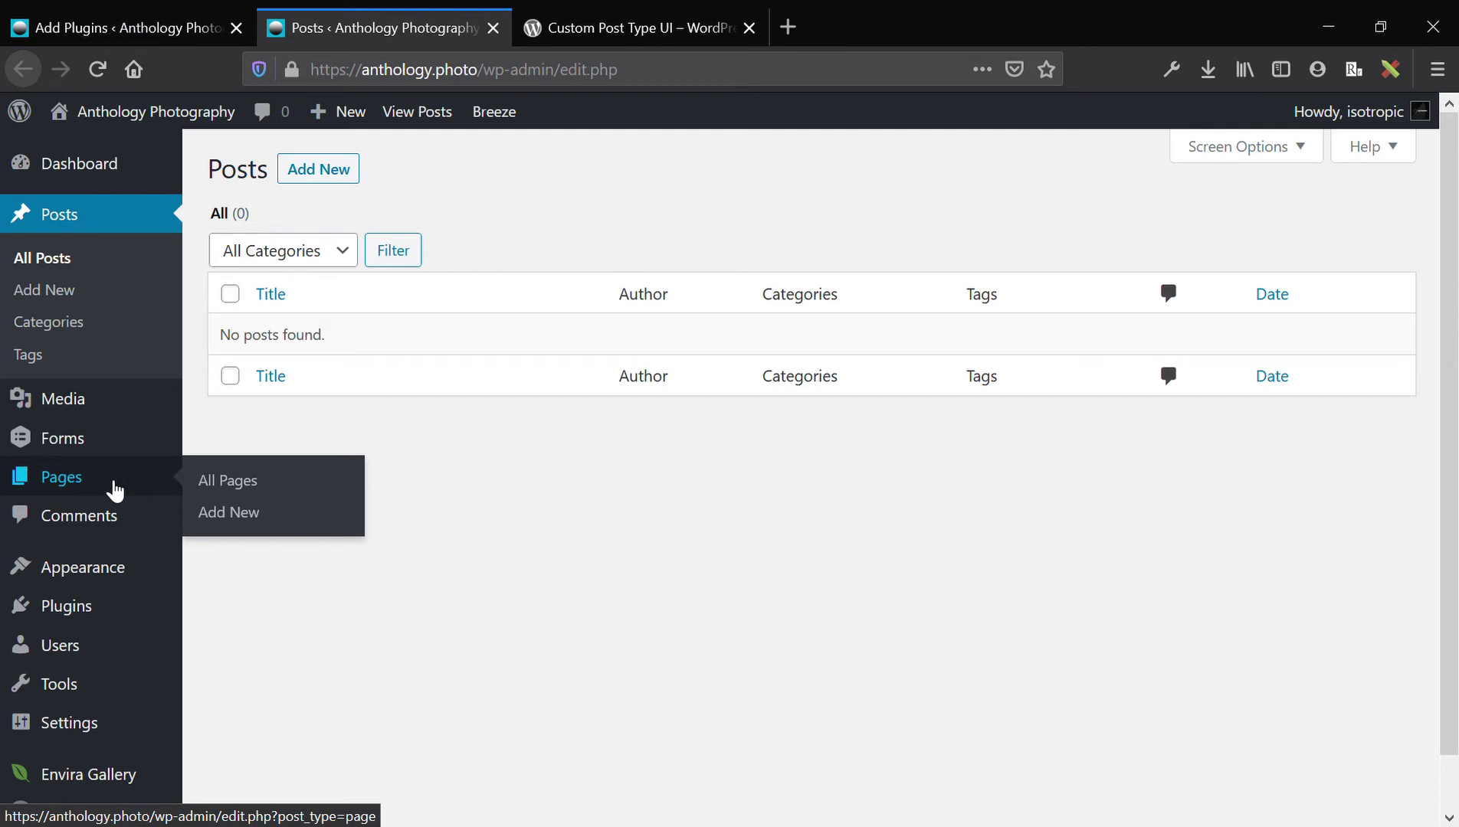
pyautogui.scroll(-2, 114, 490)
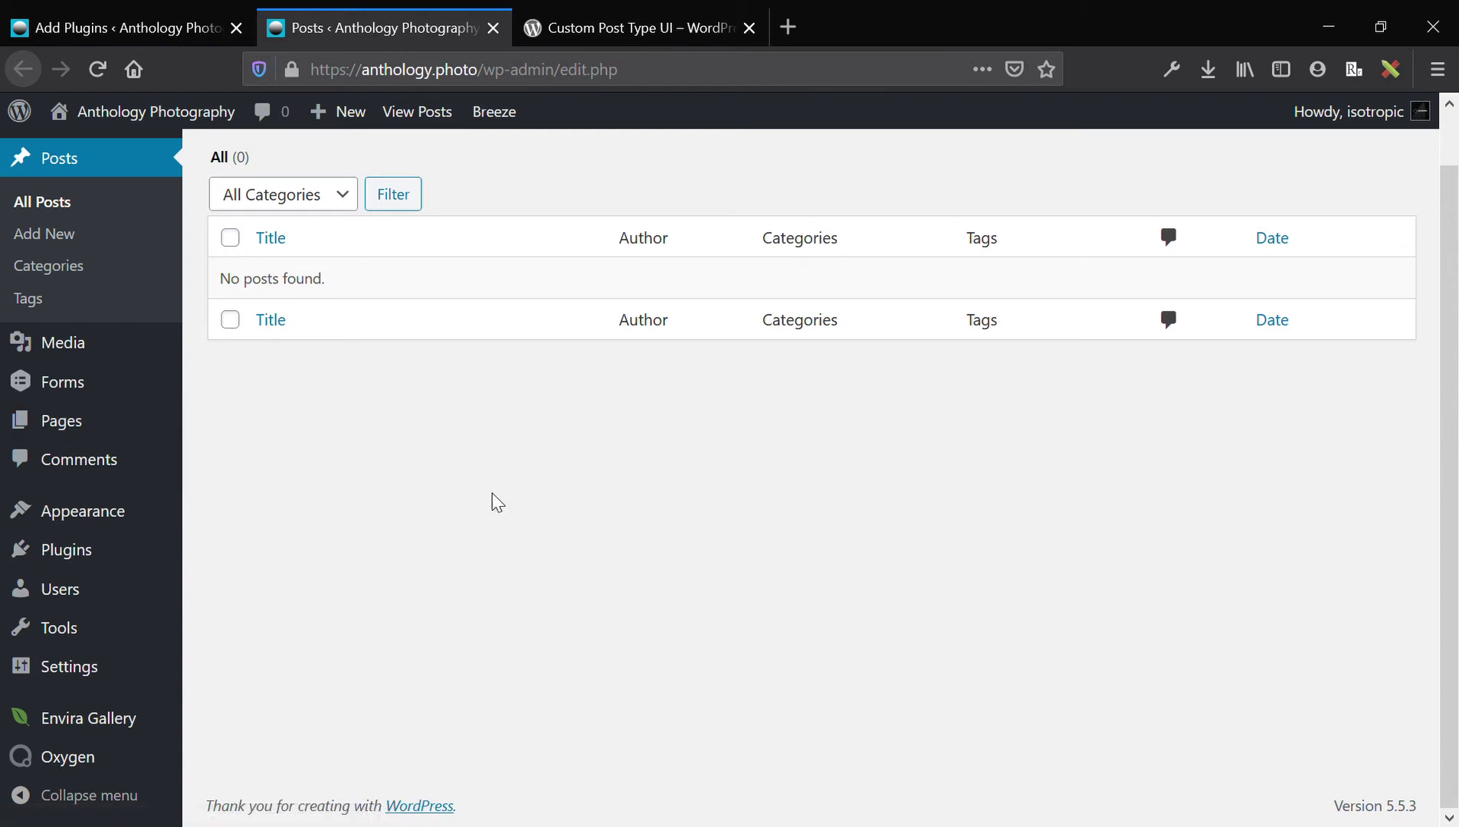
pyautogui.scroll(2, 497, 502)
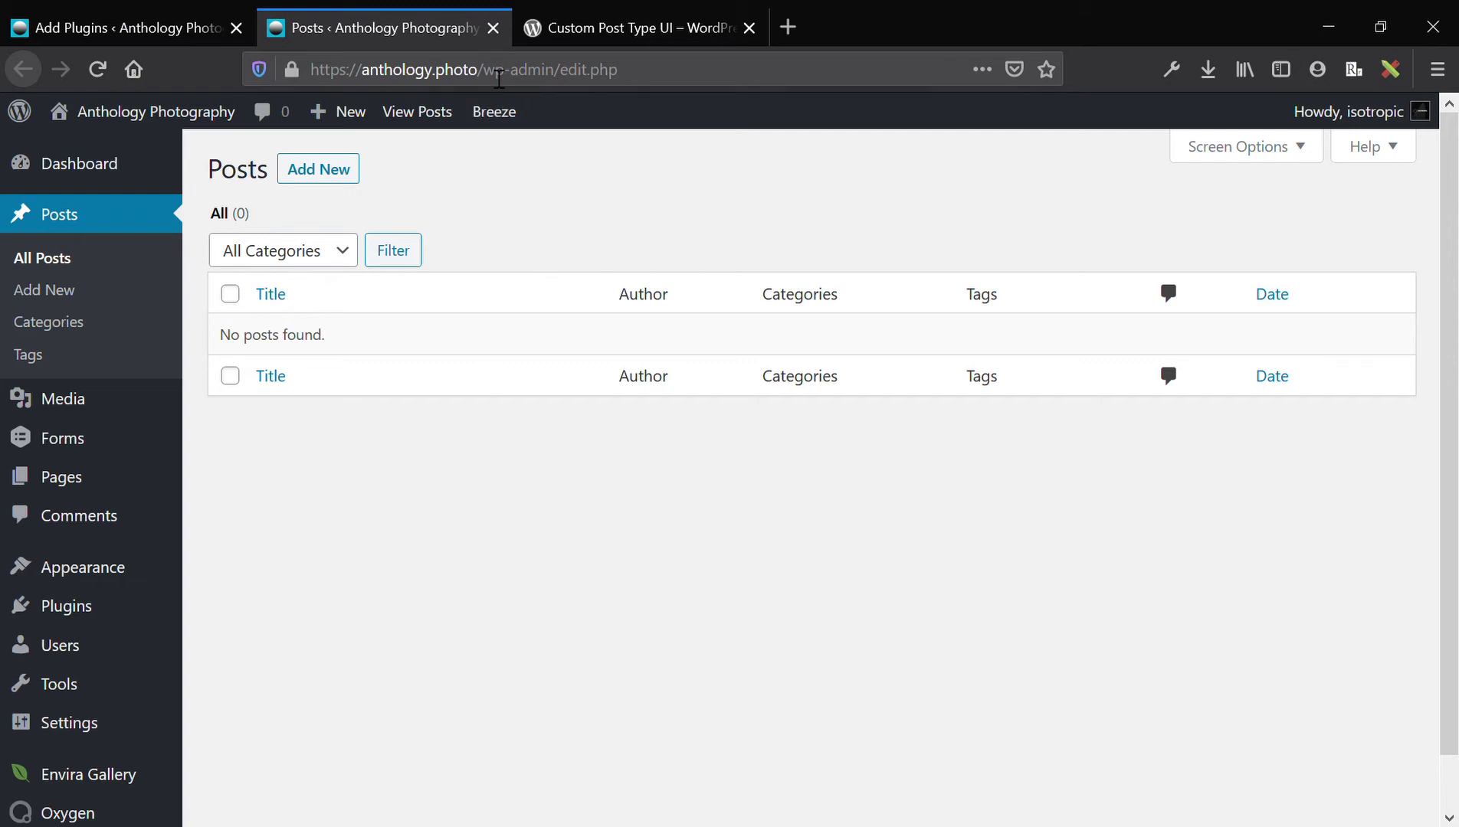
pyautogui.moveTo(485, 70); pyautogui.dragTo(807, 91)
pyautogui.write('s')
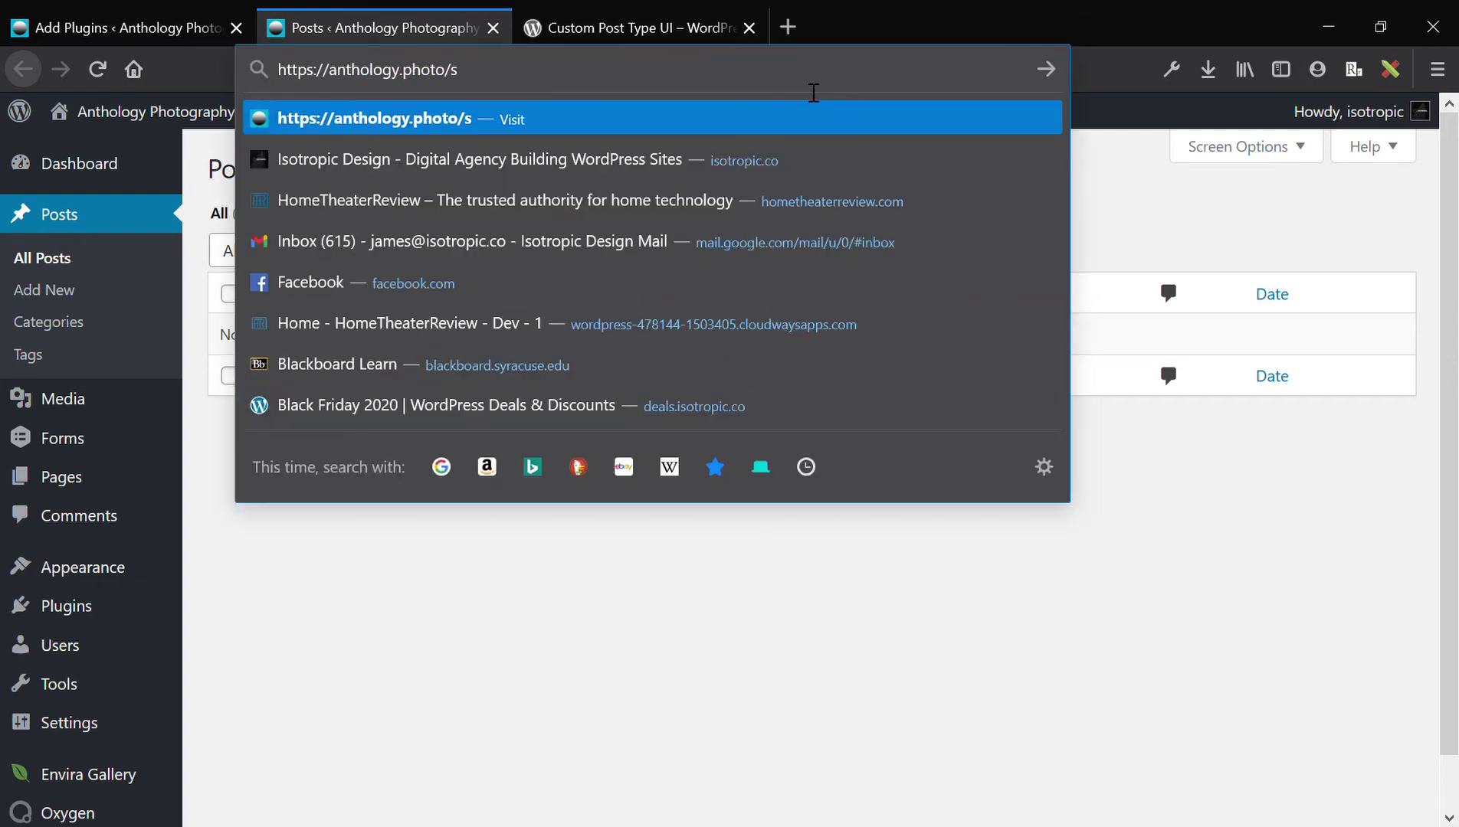
pyautogui.write('ervices')
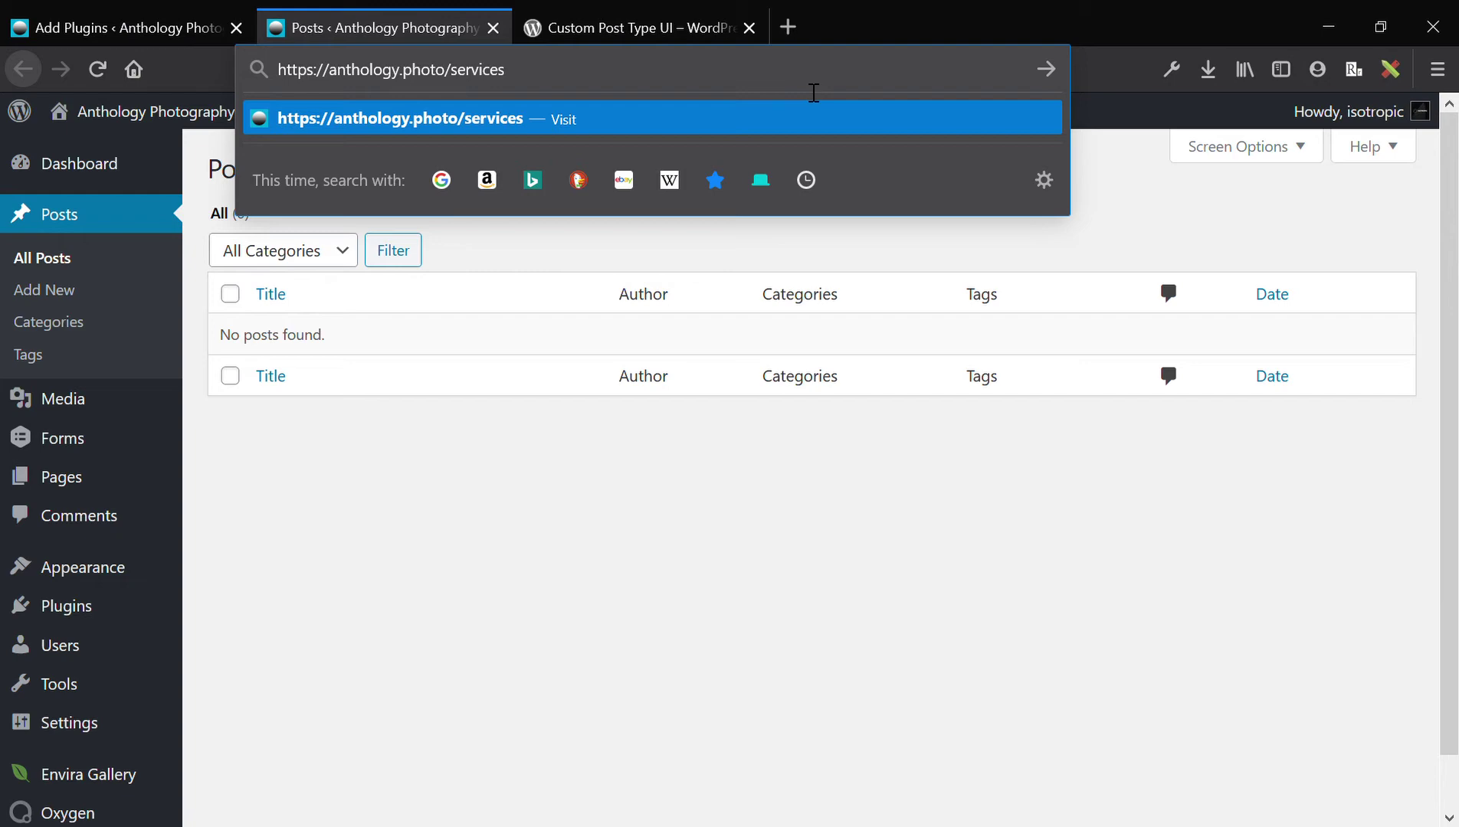
pyautogui.click(716, 588)
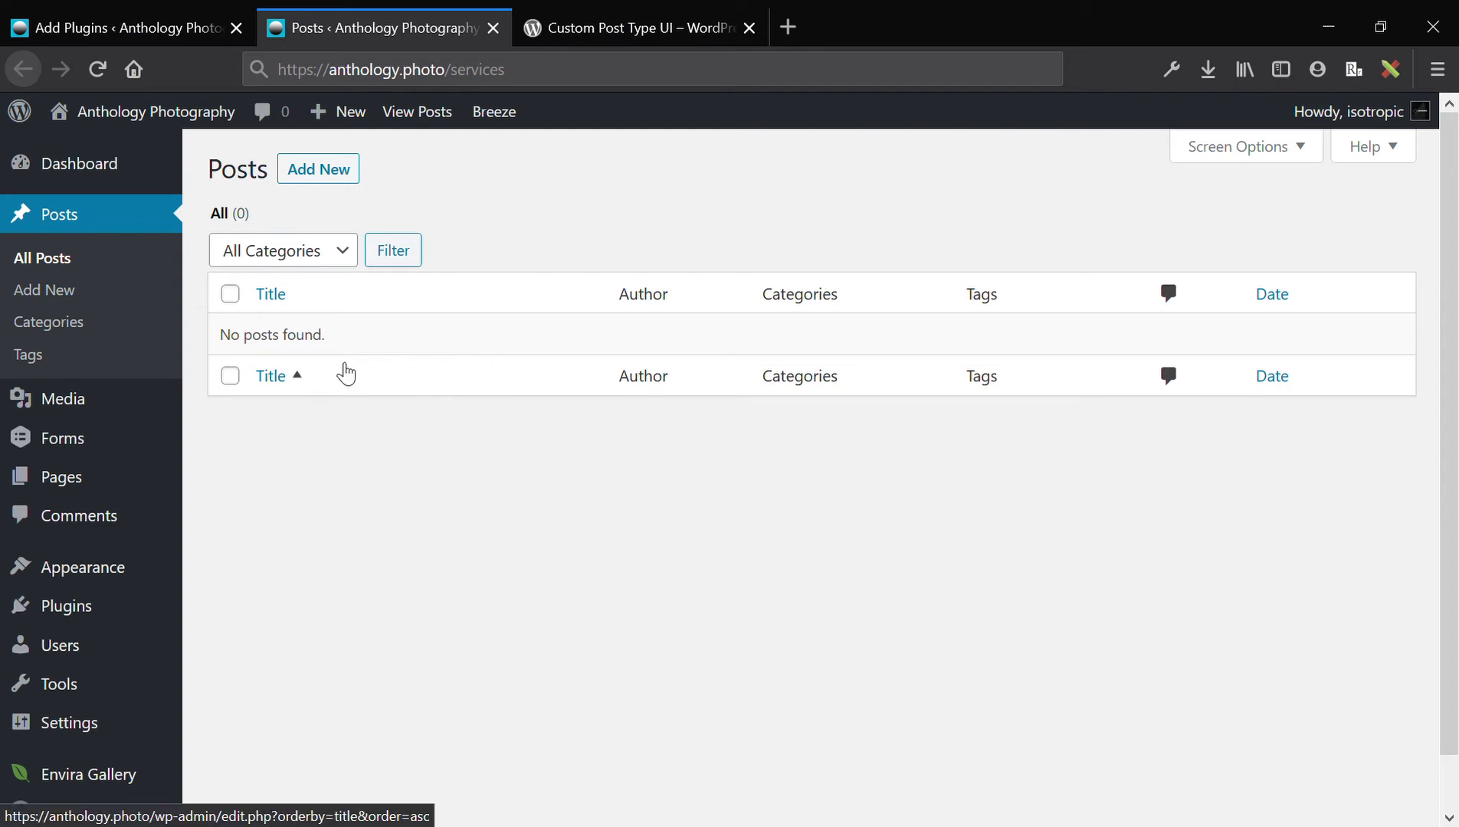
pyautogui.click(512, 74)
pyautogui.click(489, 491)
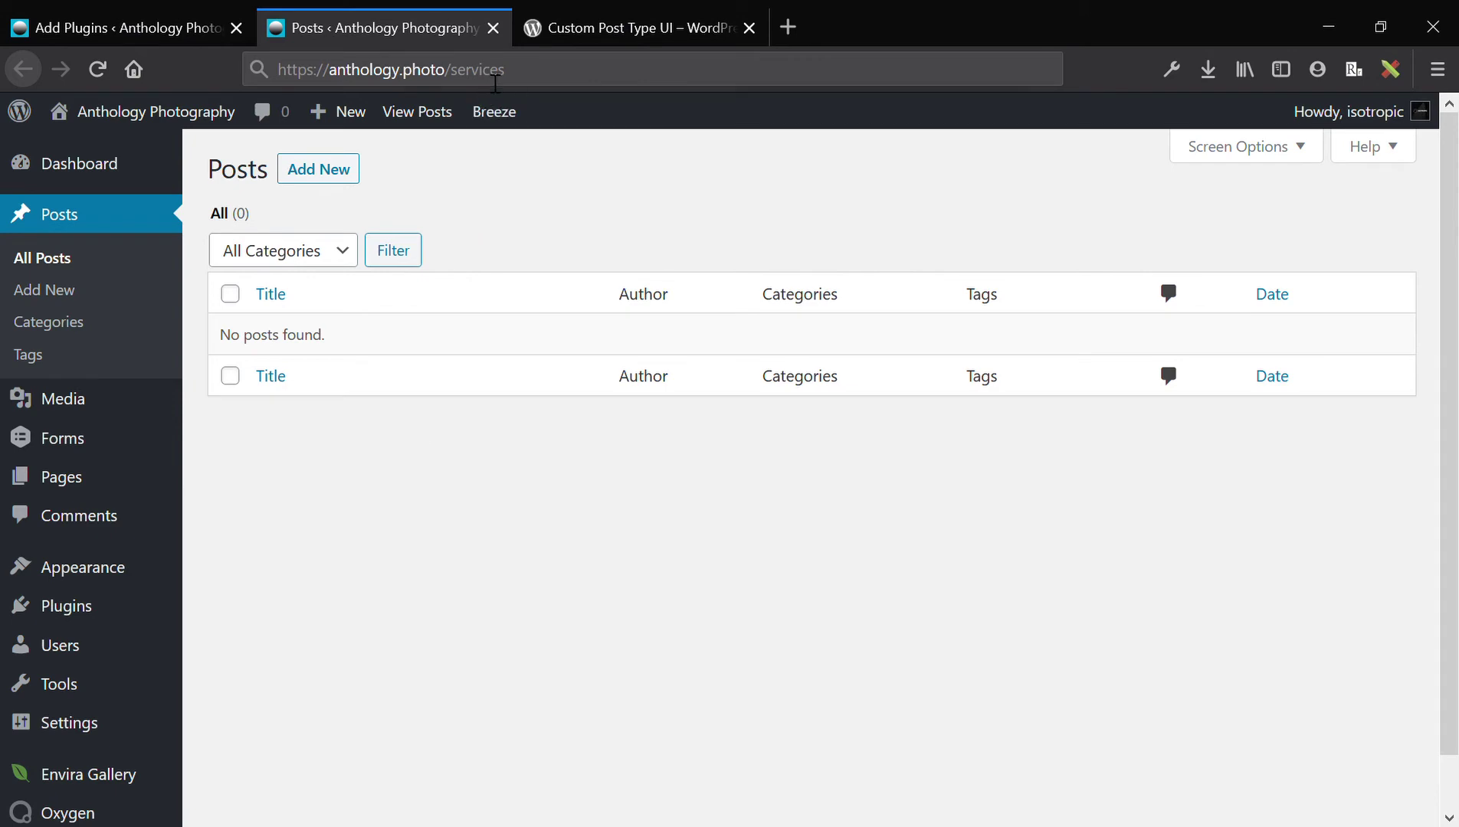
pyautogui.doubleClick(495, 77)
pyautogui.click(449, 567)
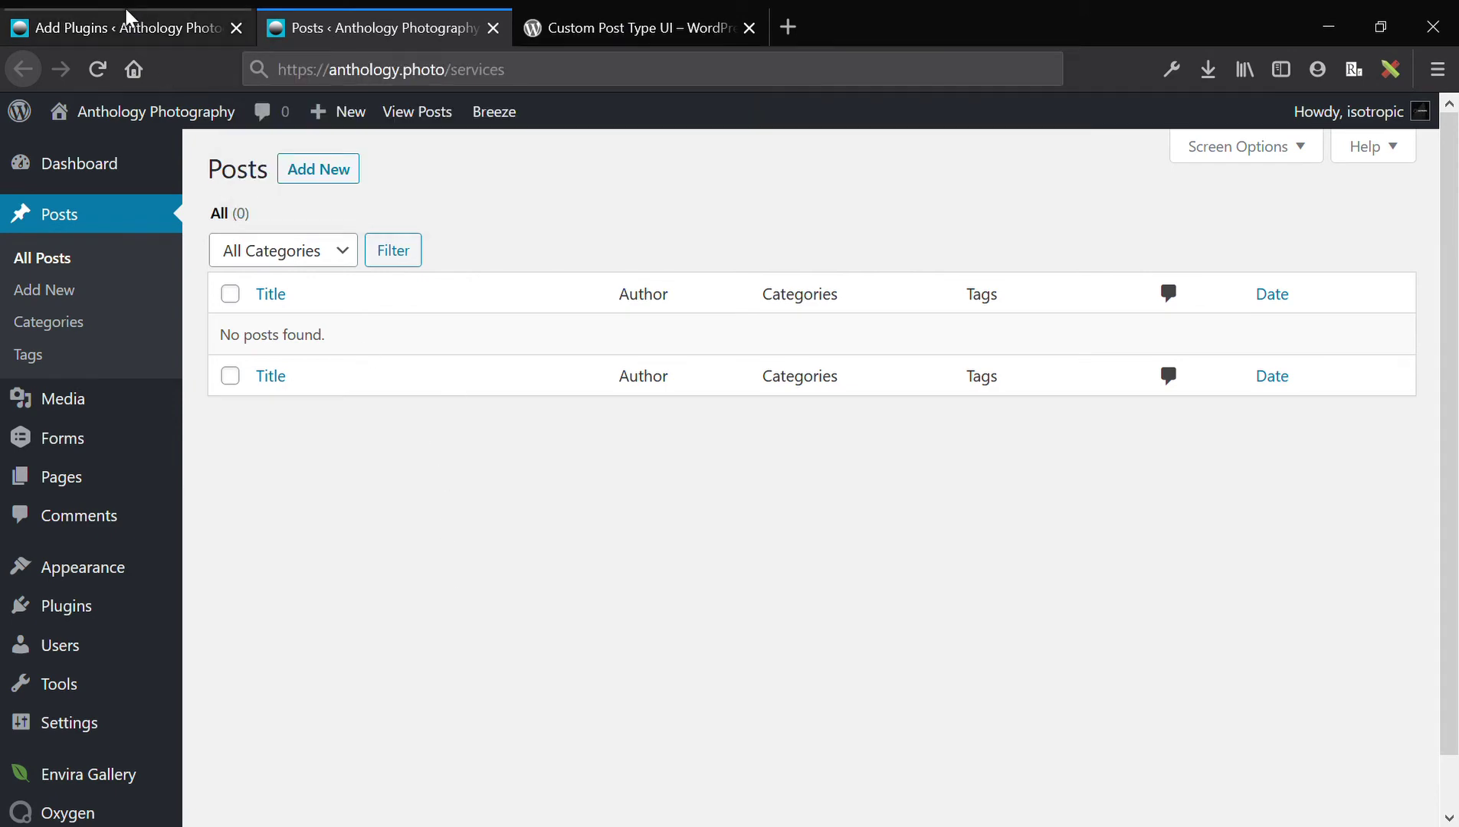
# Return to the Add Plugins tab, search for cptui, and install and activate the Custom Post Type UI plugin.
pyautogui.click(169, 37)
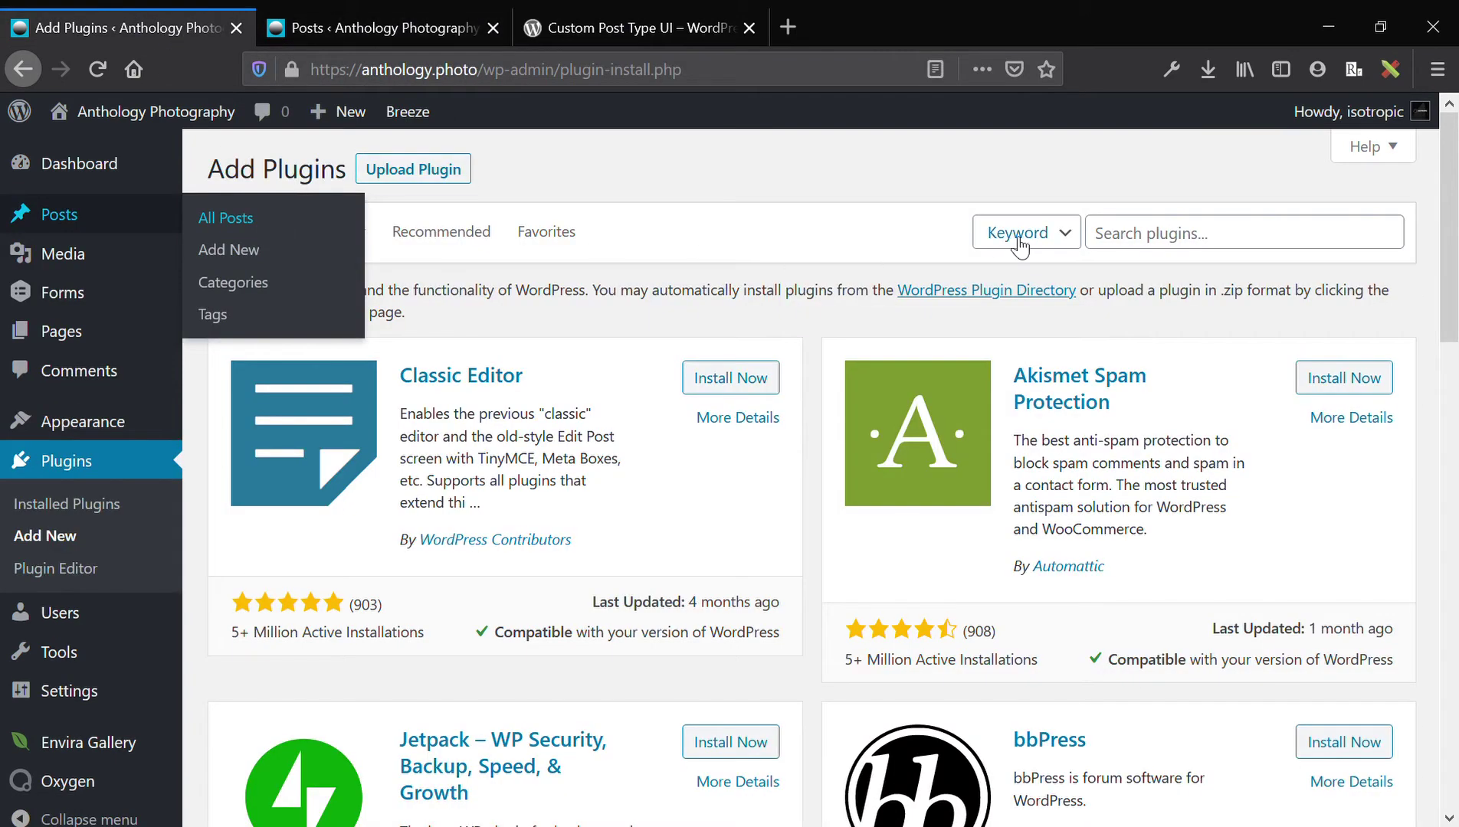
pyautogui.click(1182, 241)
pyautogui.write('cpt')
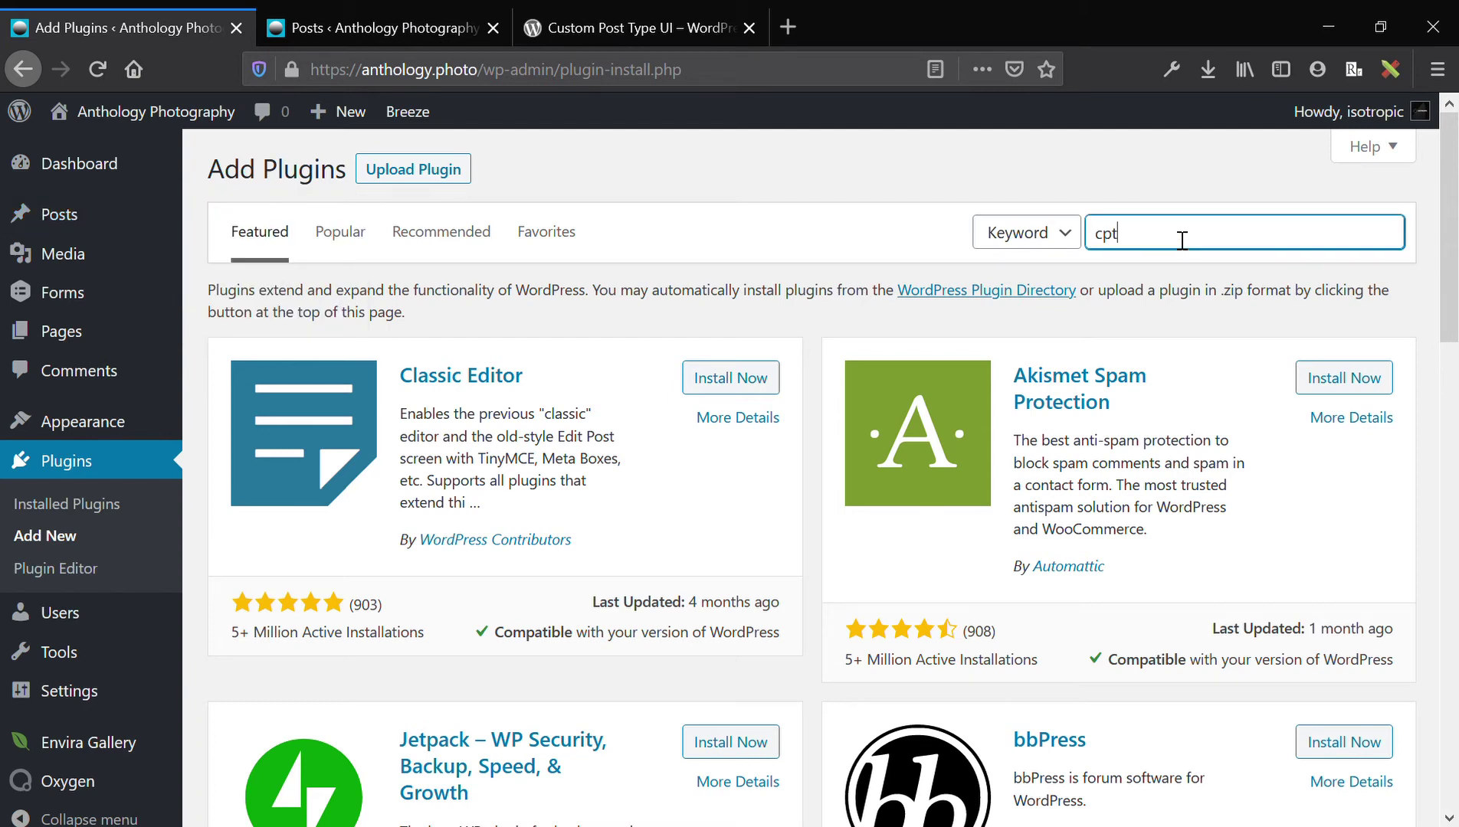
pyautogui.write('ui')
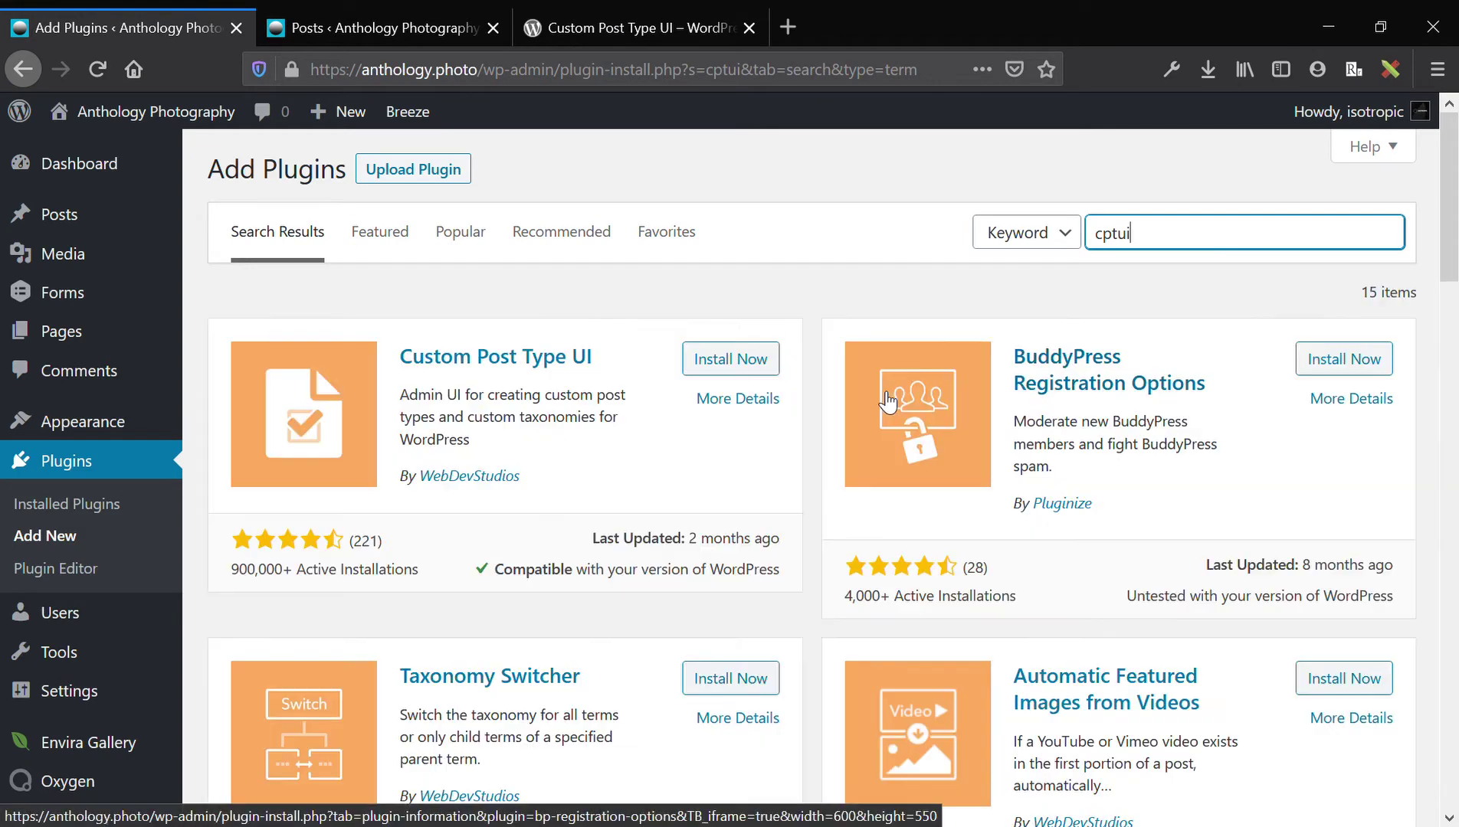
pyautogui.click(750, 367)
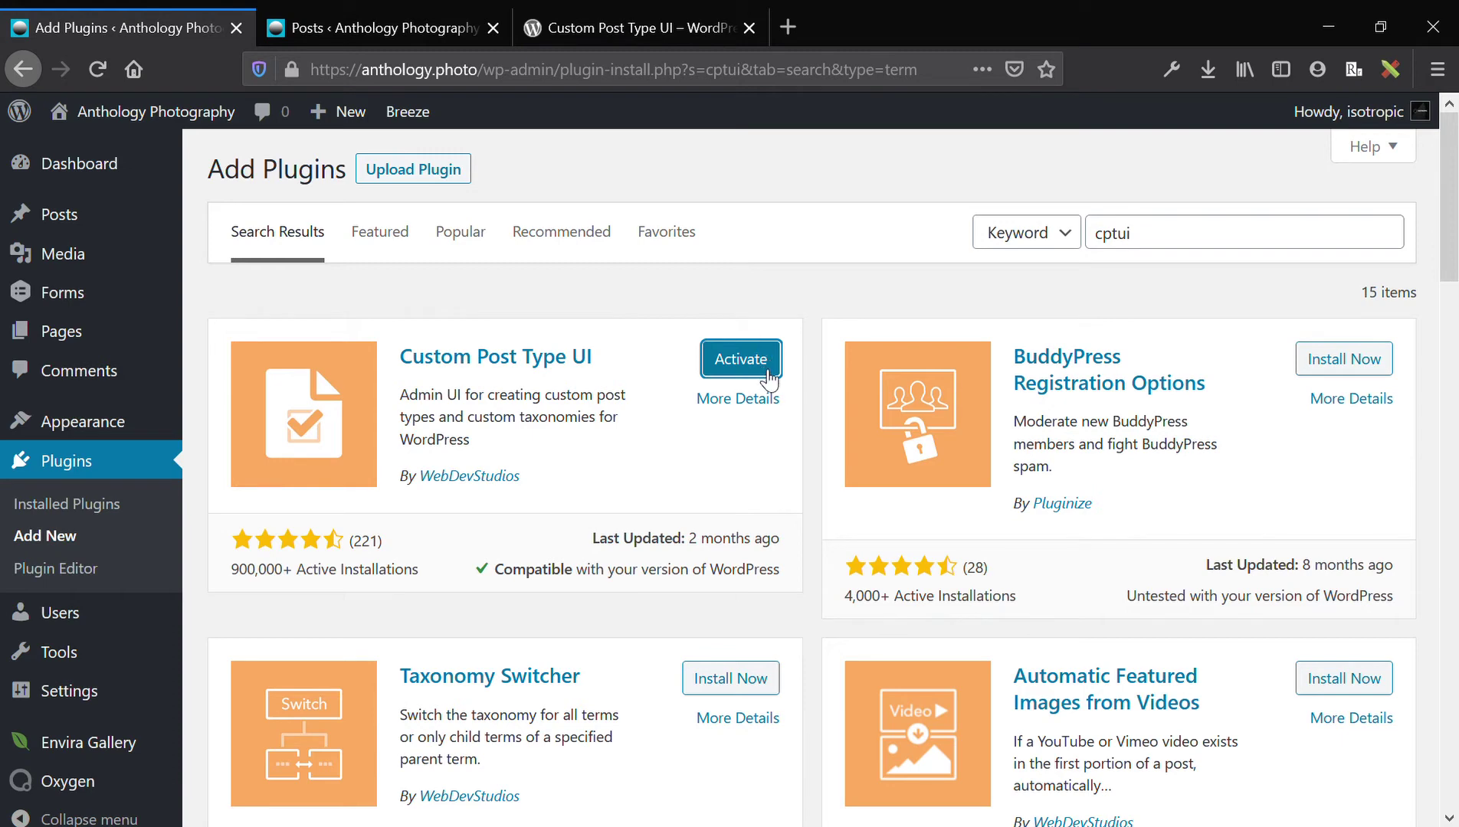
pyautogui.click(769, 379)
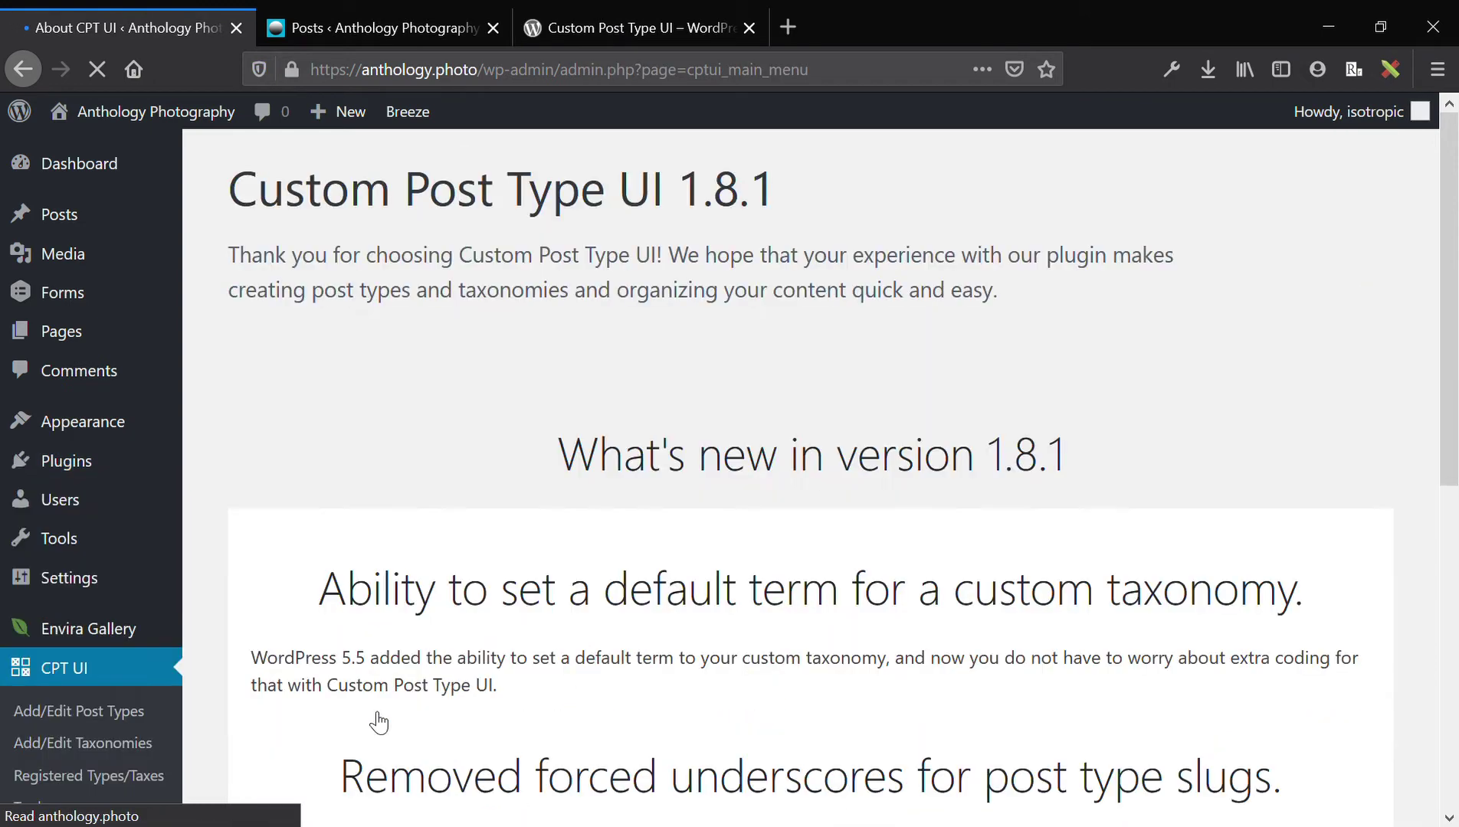
# Open the Add/Edit Post Types page and set the new post type's slug to resource.
pyautogui.scroll(-6, 459, 550)
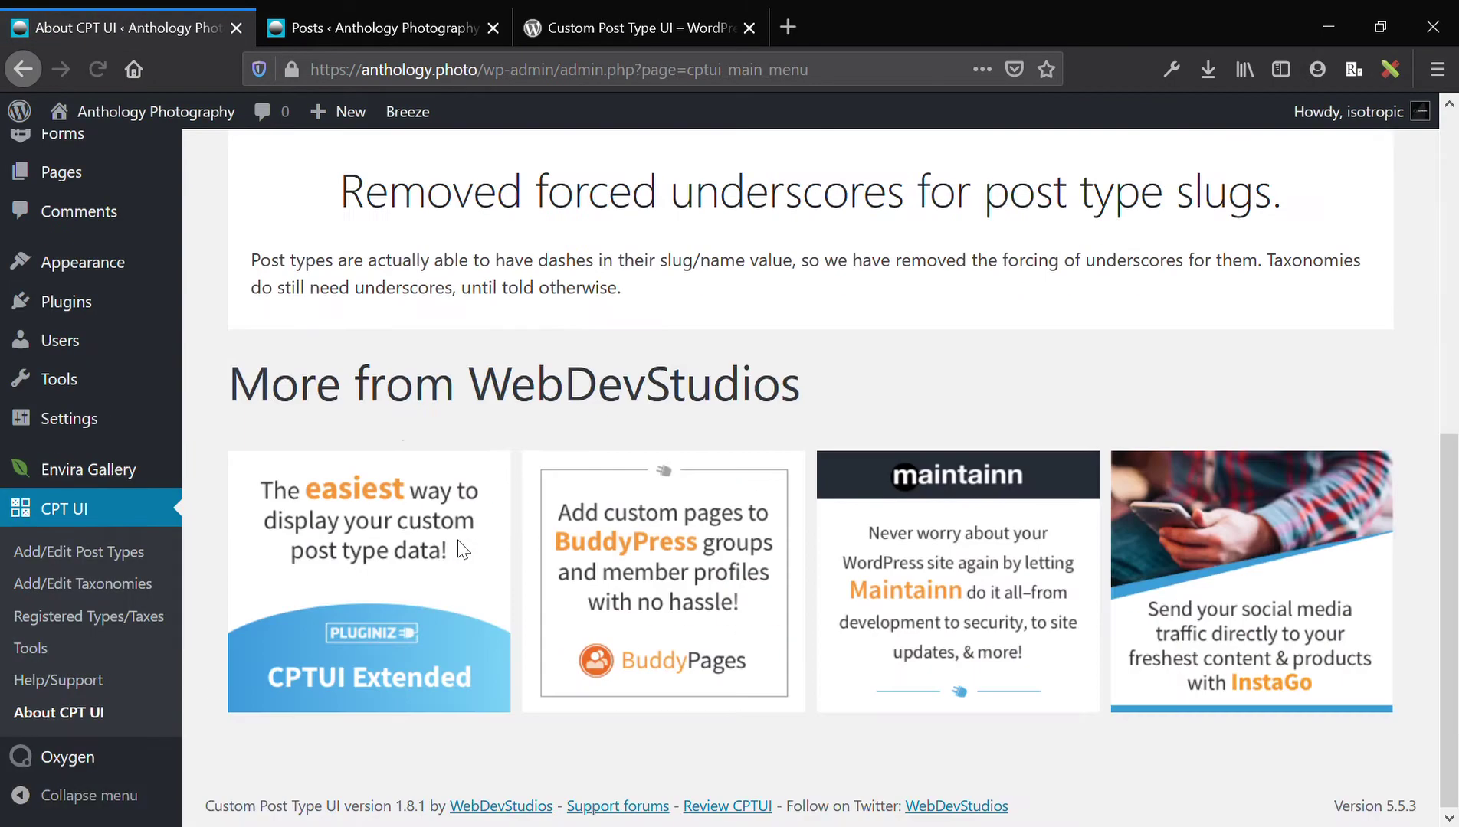
pyautogui.click(74, 561)
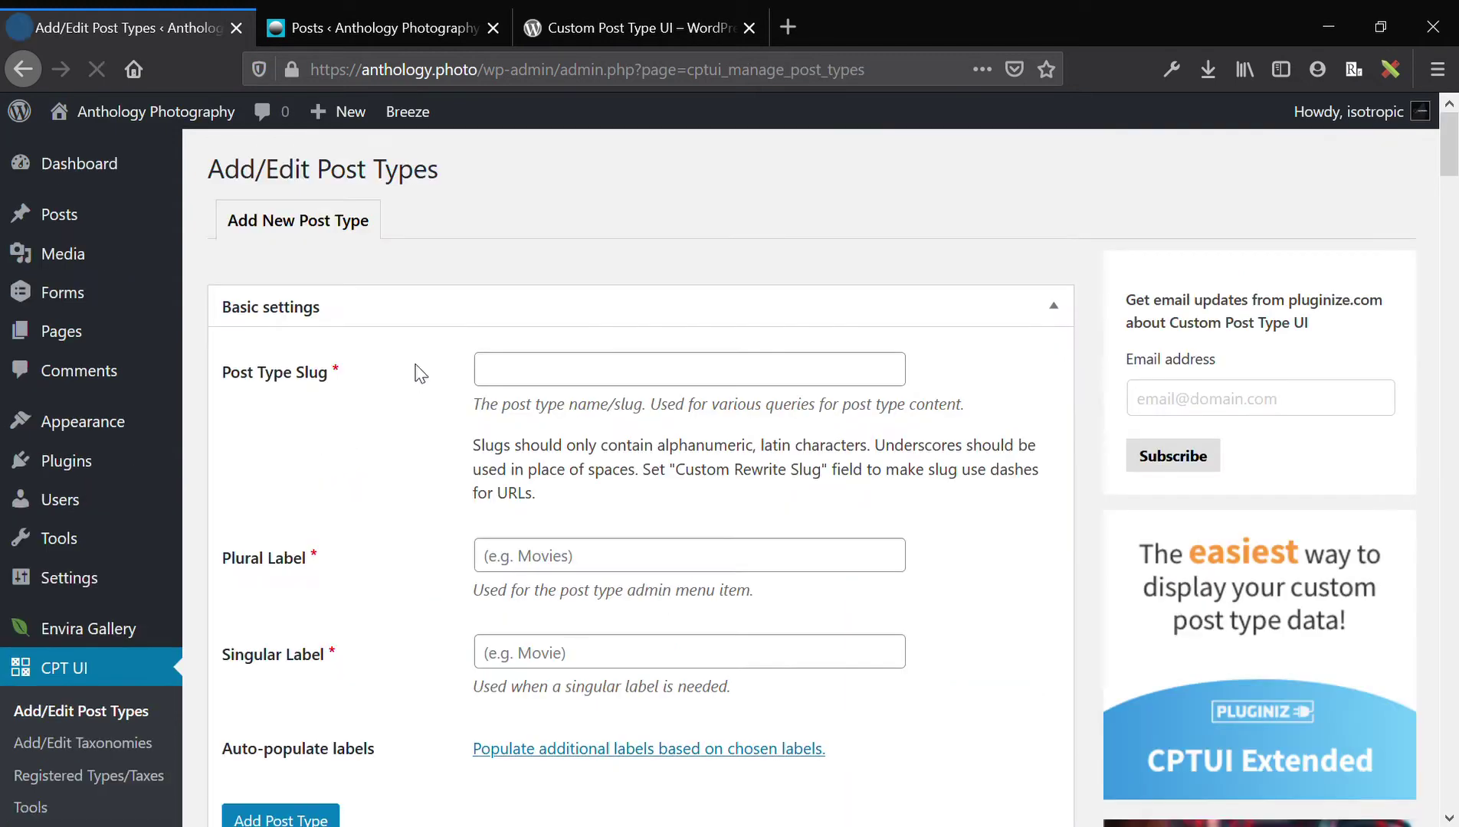
pyautogui.click(558, 387)
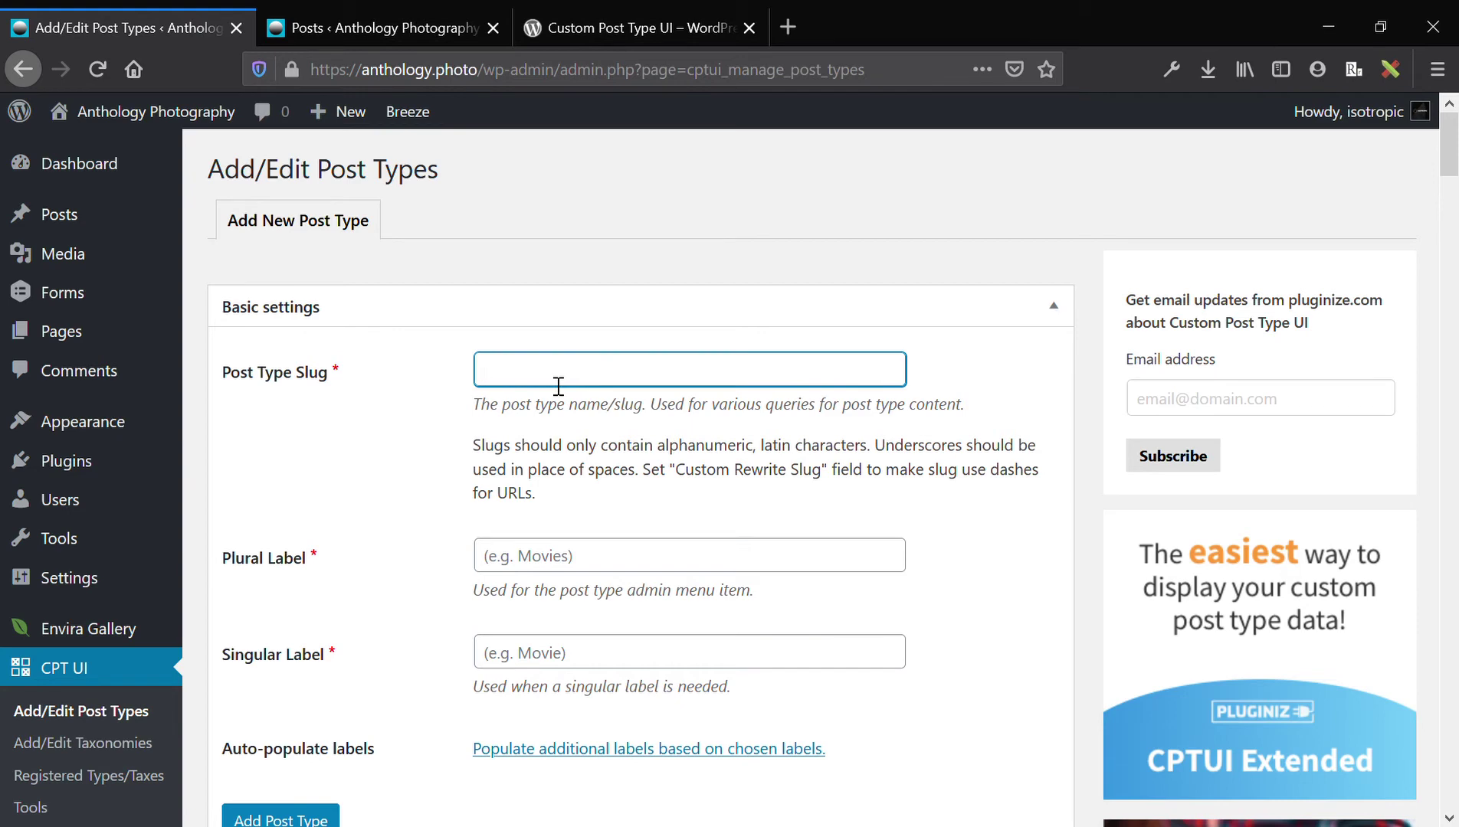
pyautogui.write('resource')
pyautogui.moveTo(483, 69); pyautogui.dragTo(953, 101)
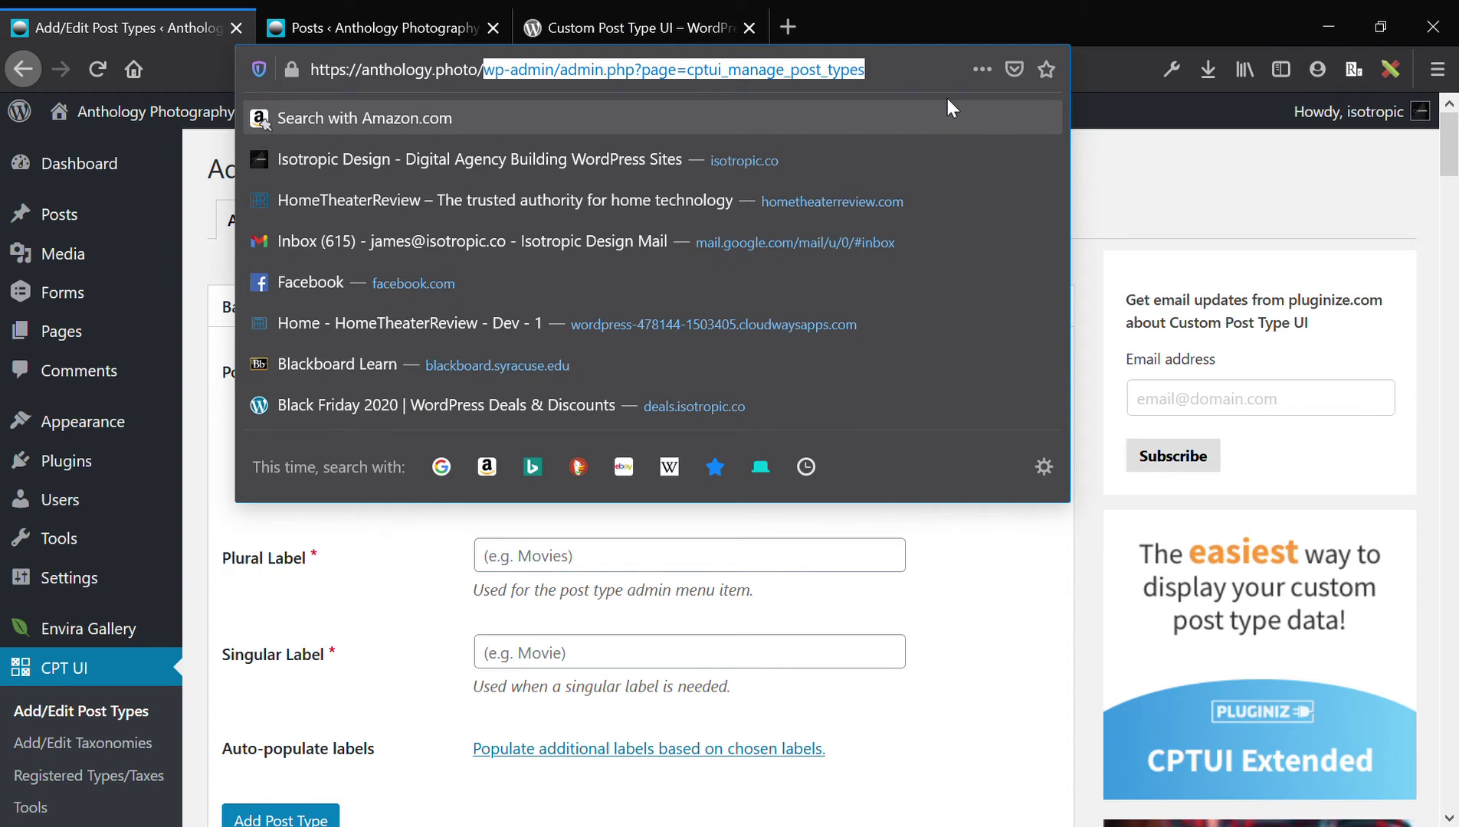
pyautogui.write('resources')
pyautogui.press('BackSpace')
pyautogui.write('/')
pyautogui.press('BackSpace')
pyautogui.write('/')
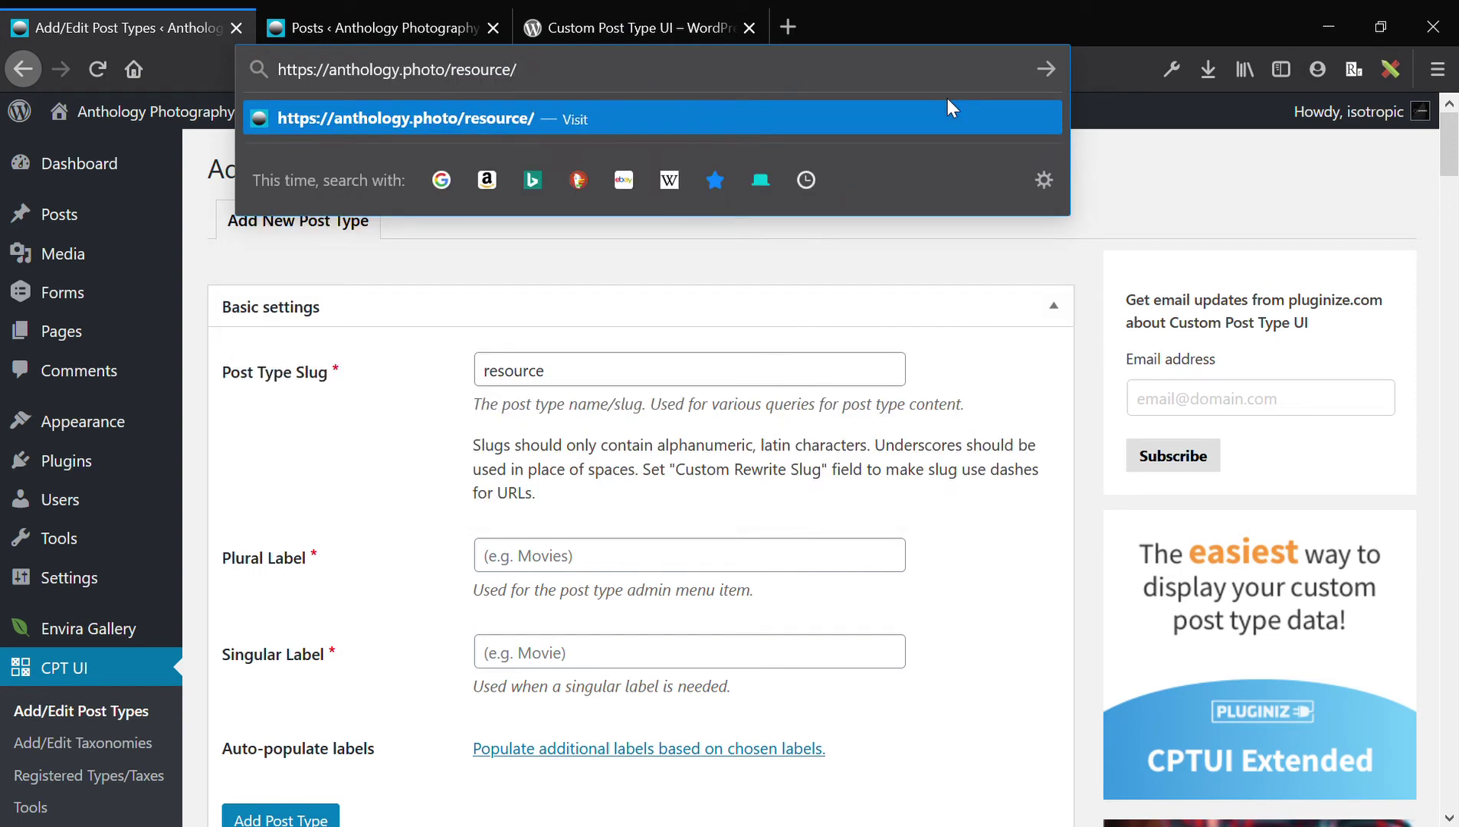
pyautogui.write('photo')
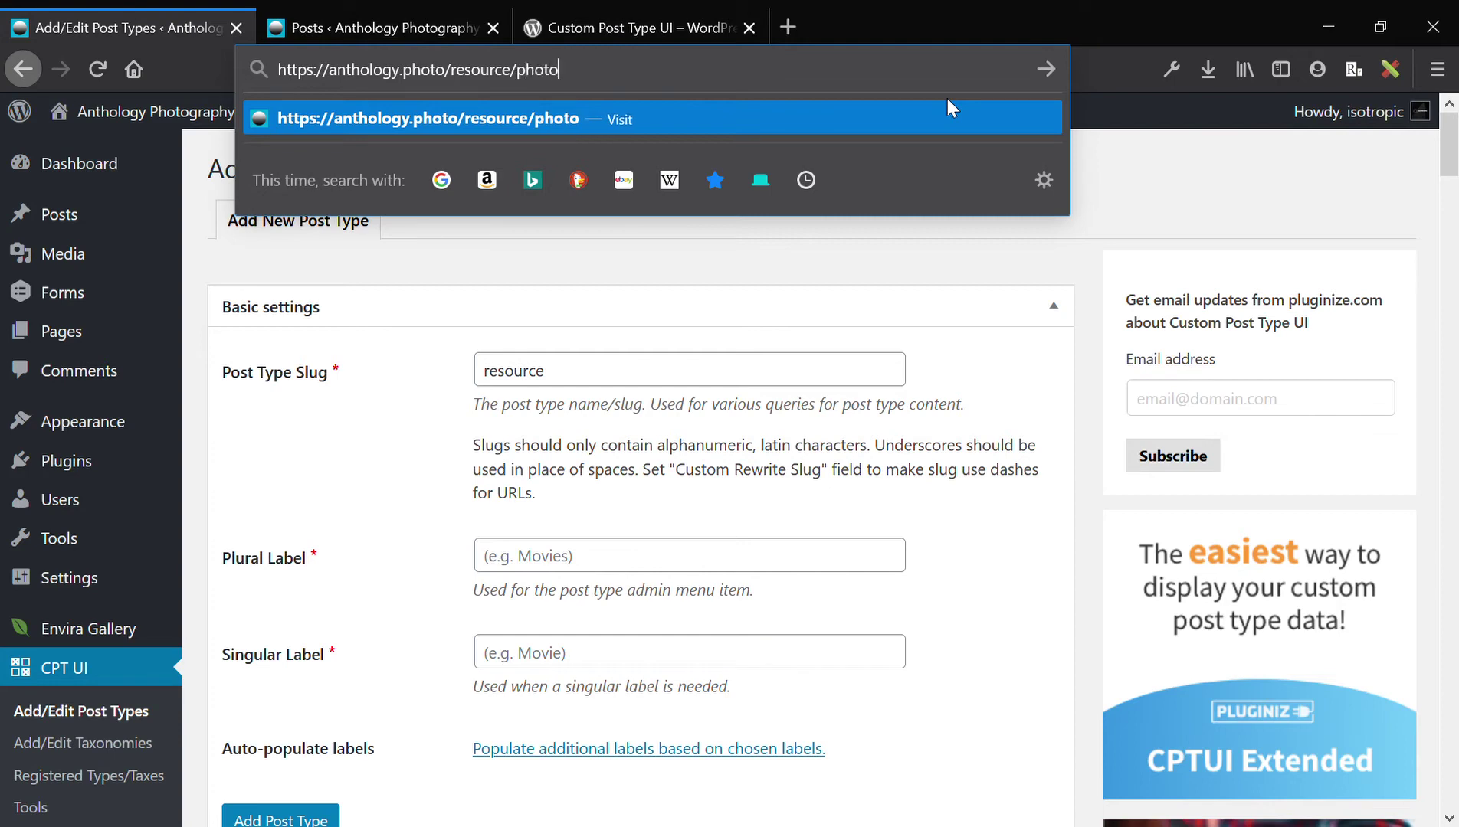
pyautogui.write('-checklist')
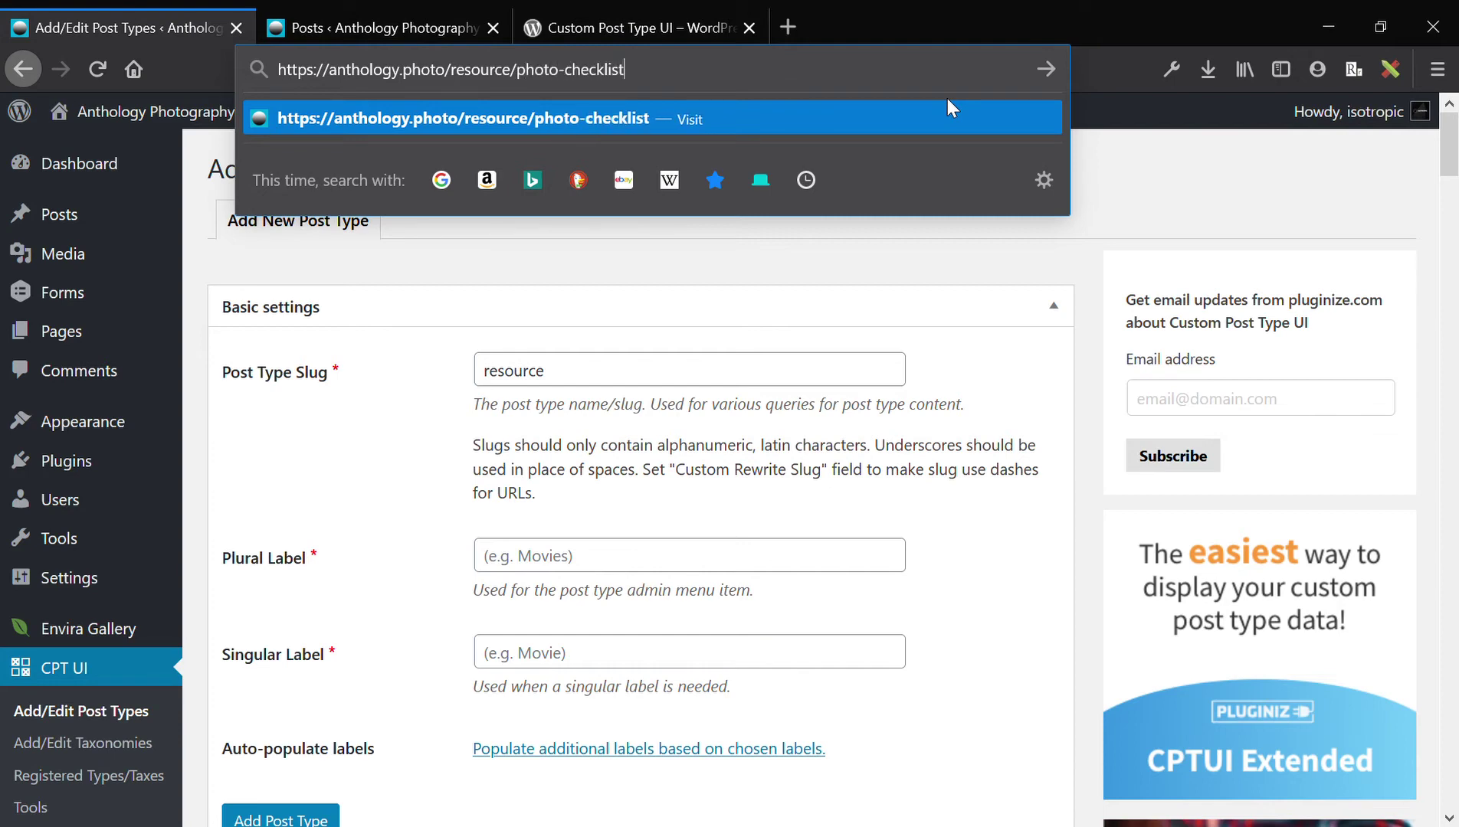
pyautogui.doubleClick(533, 82)
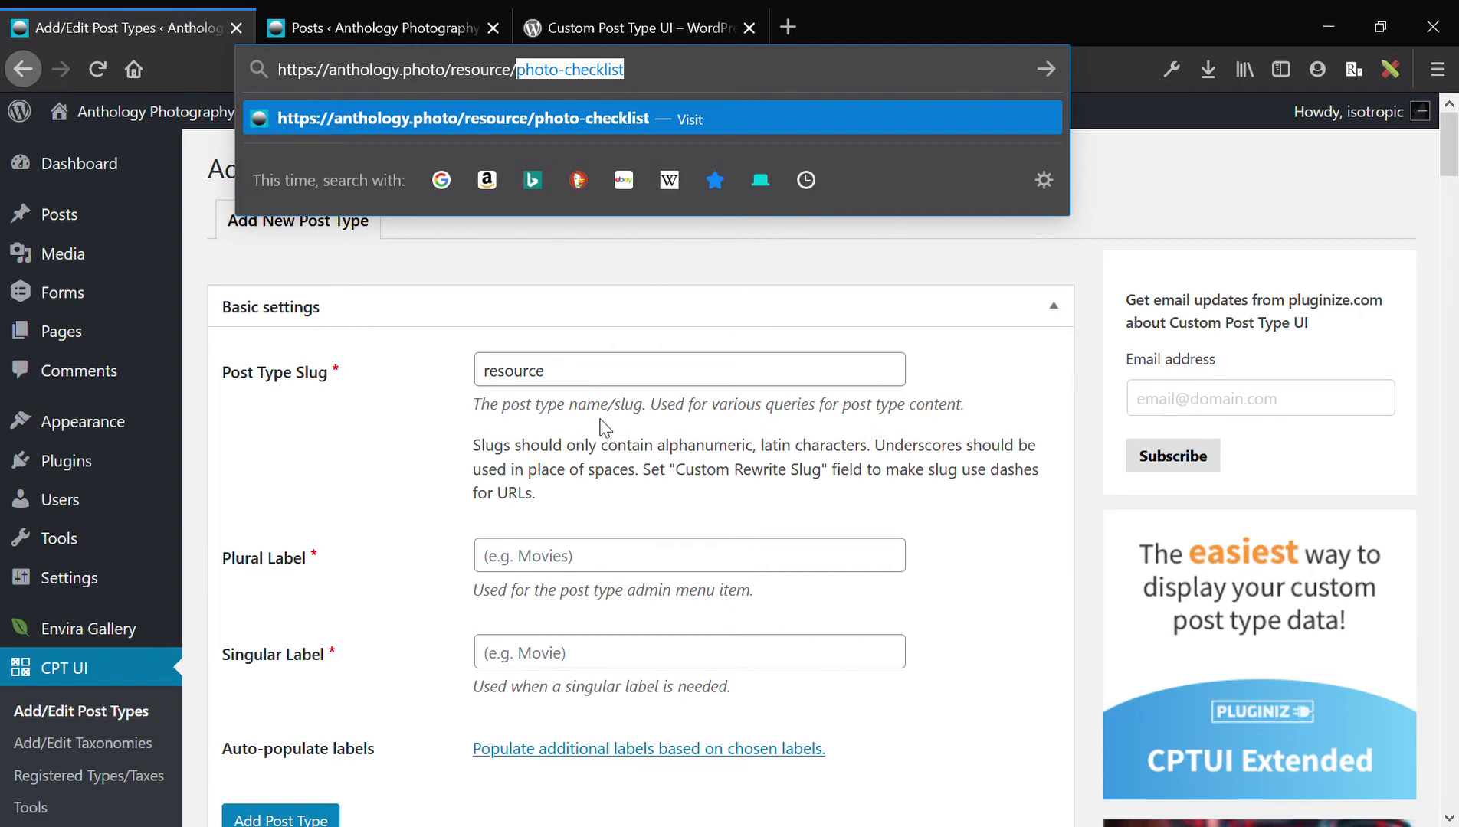
# Set the post type's plural label to Resources and its singular label to Resource.
pyautogui.click(552, 557)
pyautogui.write('Res')
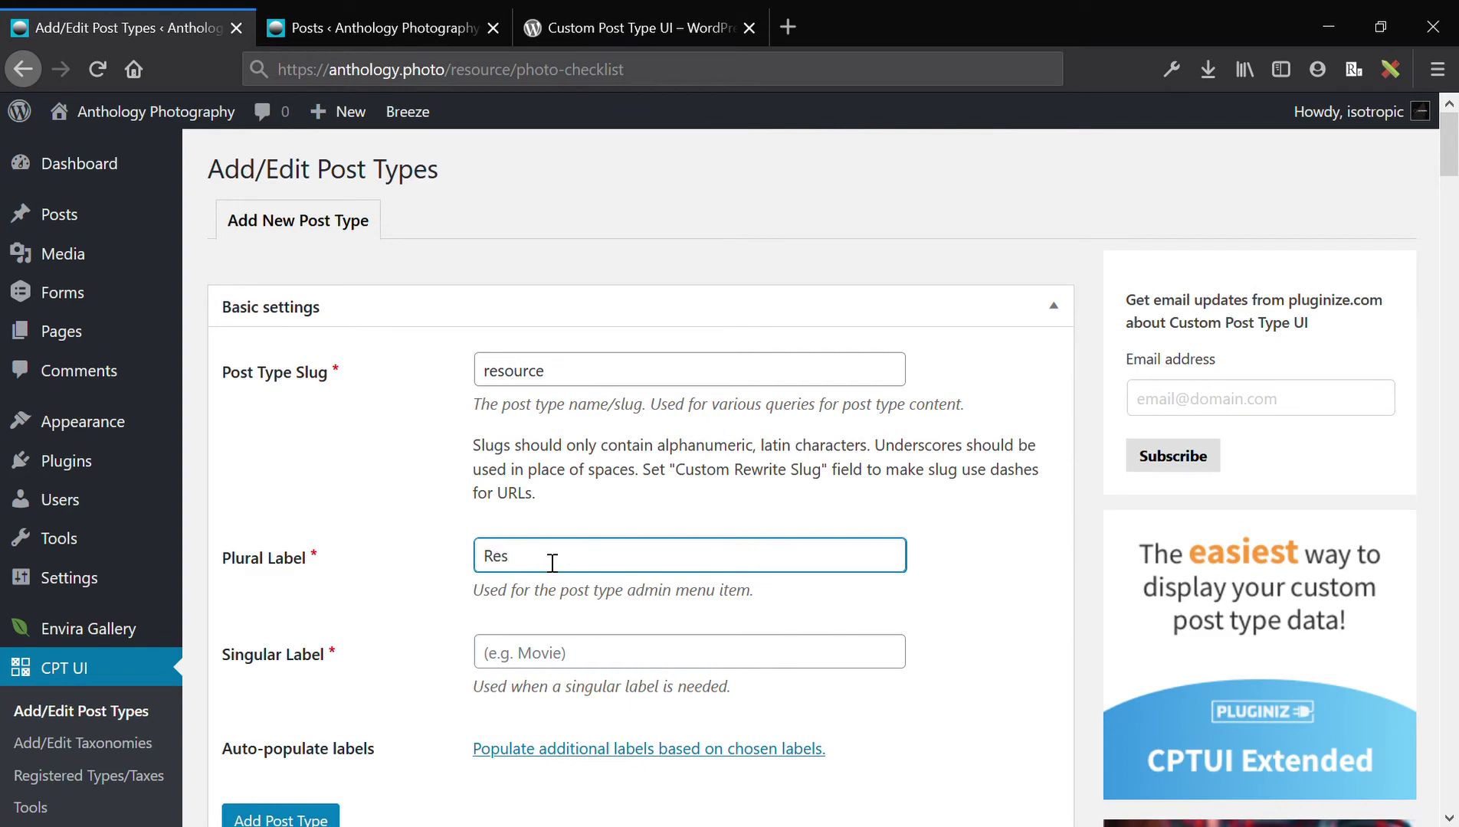
pyautogui.write('ources')
pyautogui.hotkey('ctrl', 'a')
pyautogui.hotkey('ctrl', 'c')
pyautogui.press('Tab')
pyautogui.hotkey('ctrl', 'v')
pyautogui.press('BackSpace')
pyautogui.click(639, 619)
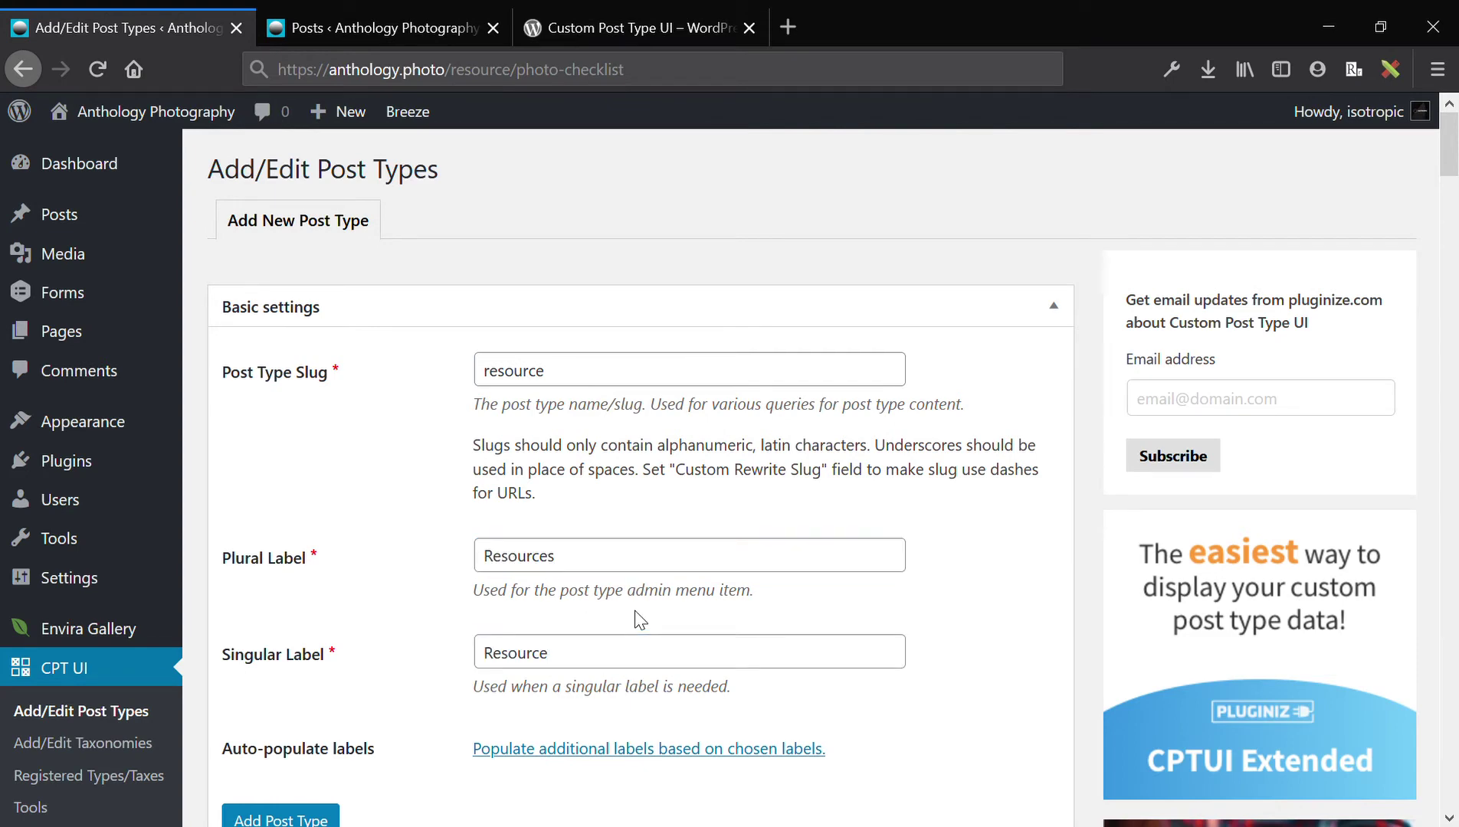
# Populate the additional labels from the chosen labels and change the menu name to Resources.
pyautogui.scroll(-3, 640, 619)
pyautogui.click(579, 562)
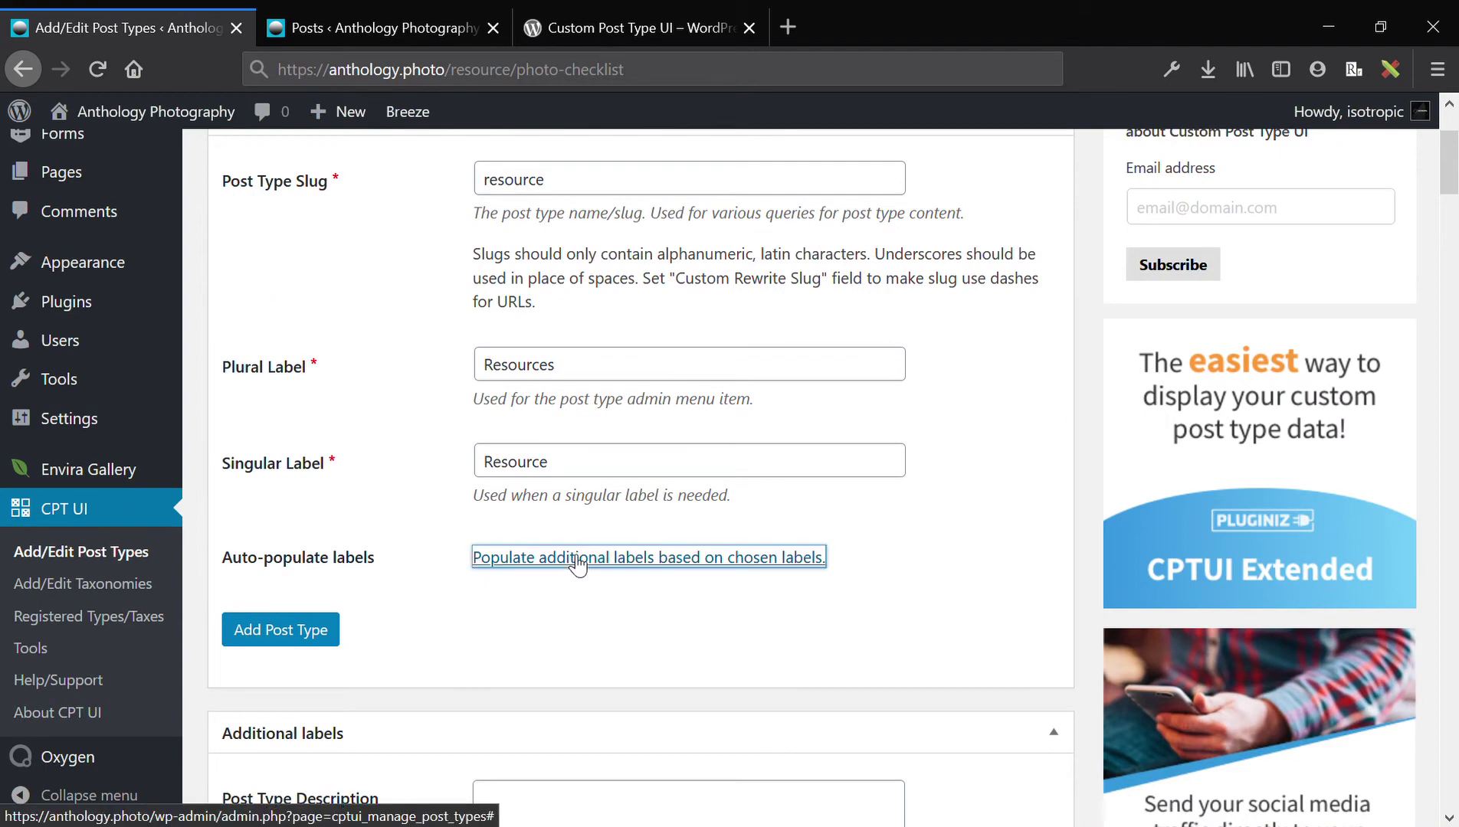
pyautogui.scroll(-5, 578, 565)
pyautogui.click(511, 368)
pyautogui.moveTo(511, 368); pyautogui.dragTo(464, 357)
pyautogui.press('BackSpace')
pyautogui.press('Delete')
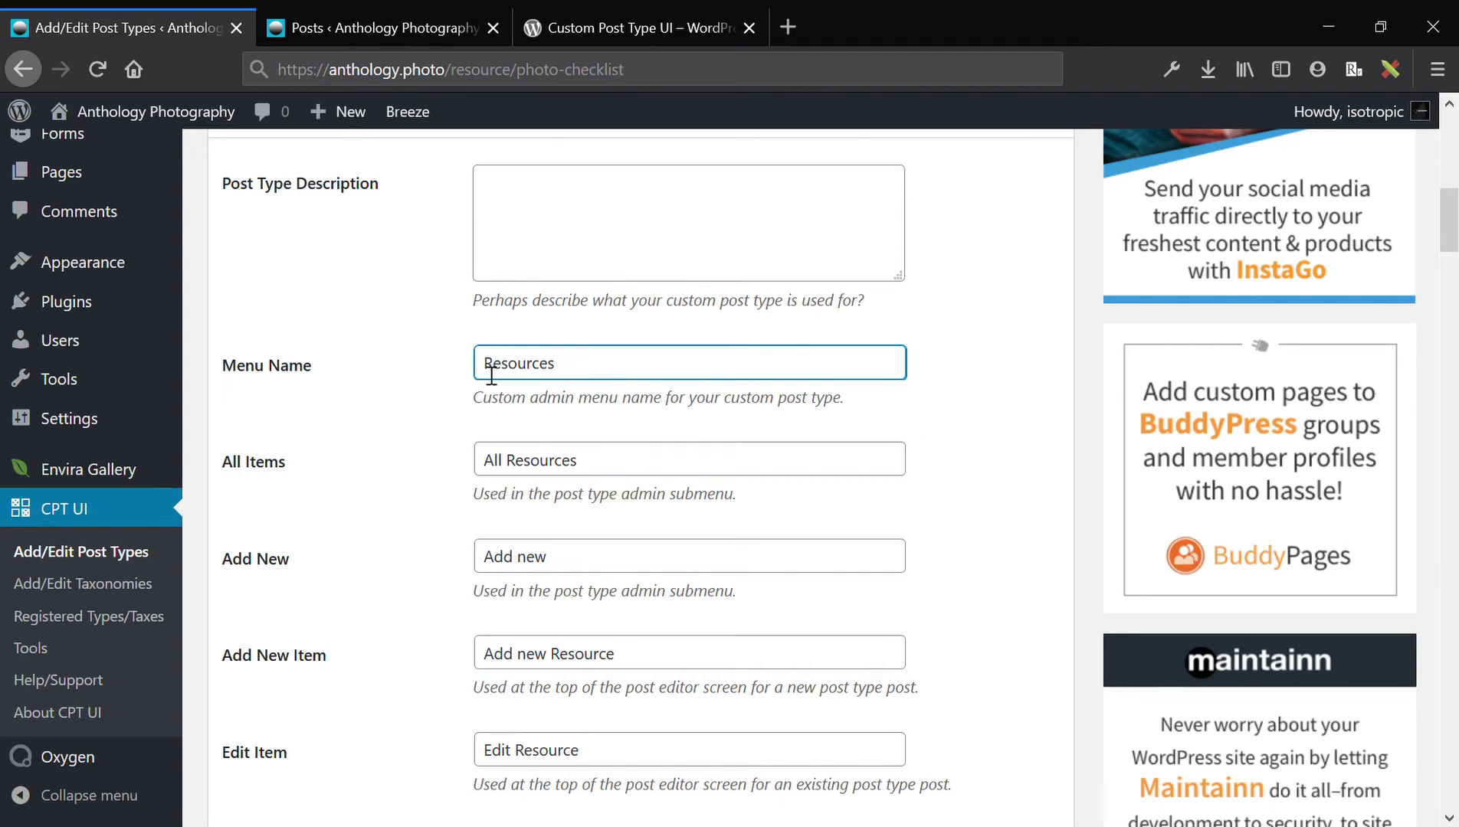
# Review the populated labels, the settings and the supported editor features in the new post type's form.
pyautogui.scroll(-20, 418, 432)
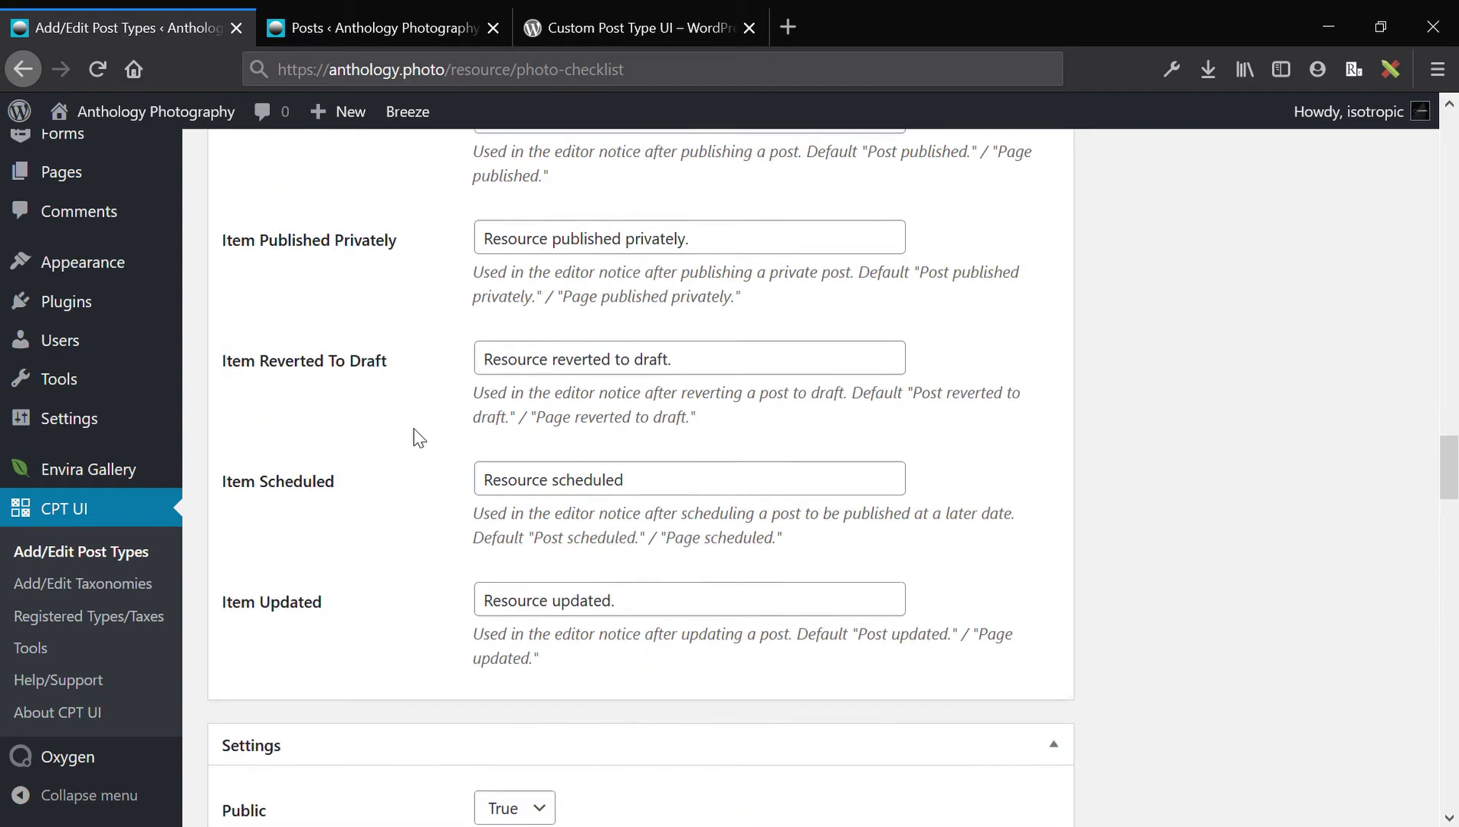
pyautogui.scroll(-8, 417, 438)
pyautogui.scroll(7, 417, 438)
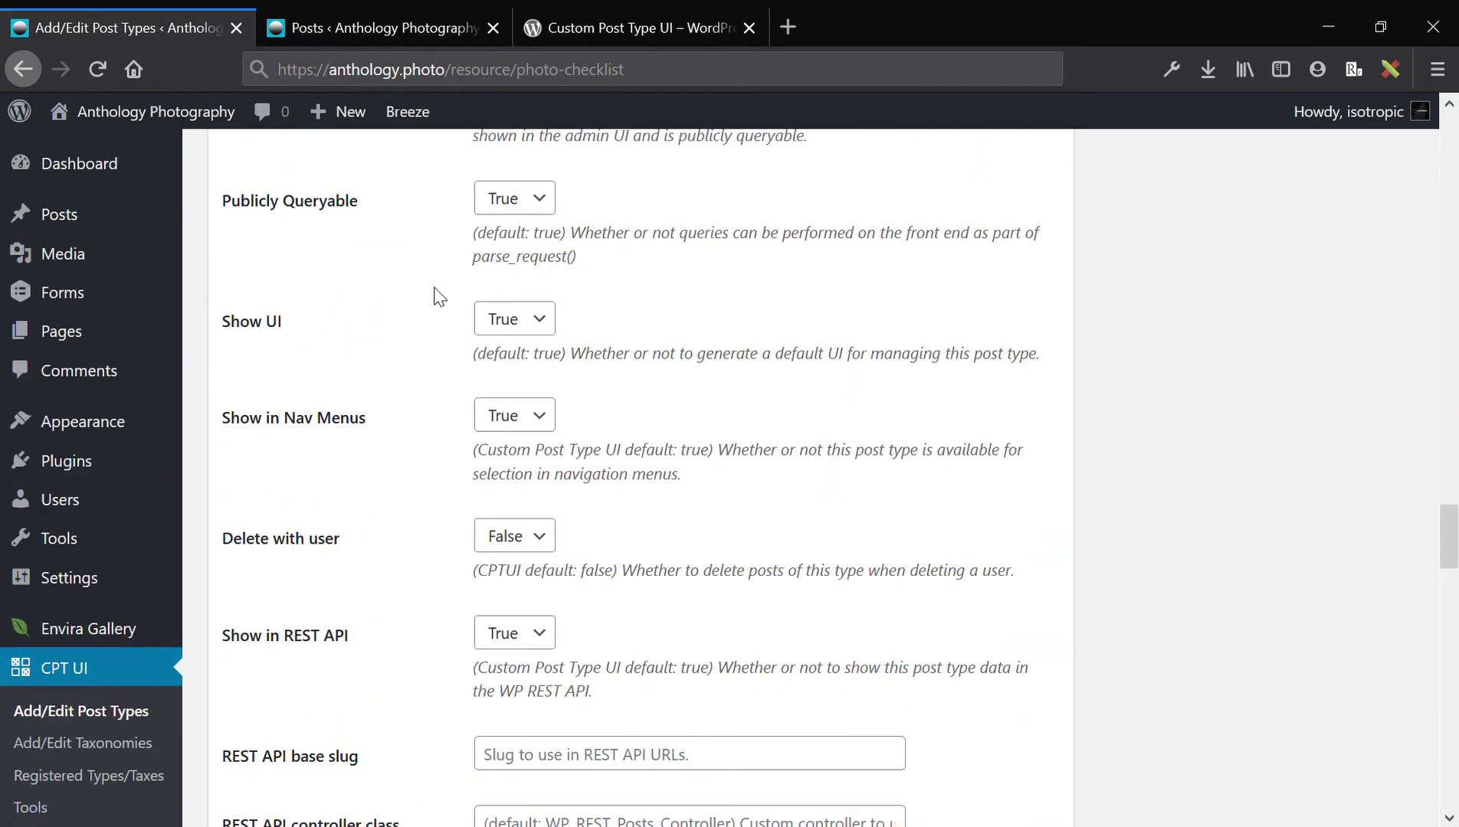
pyautogui.scroll(20, 439, 298)
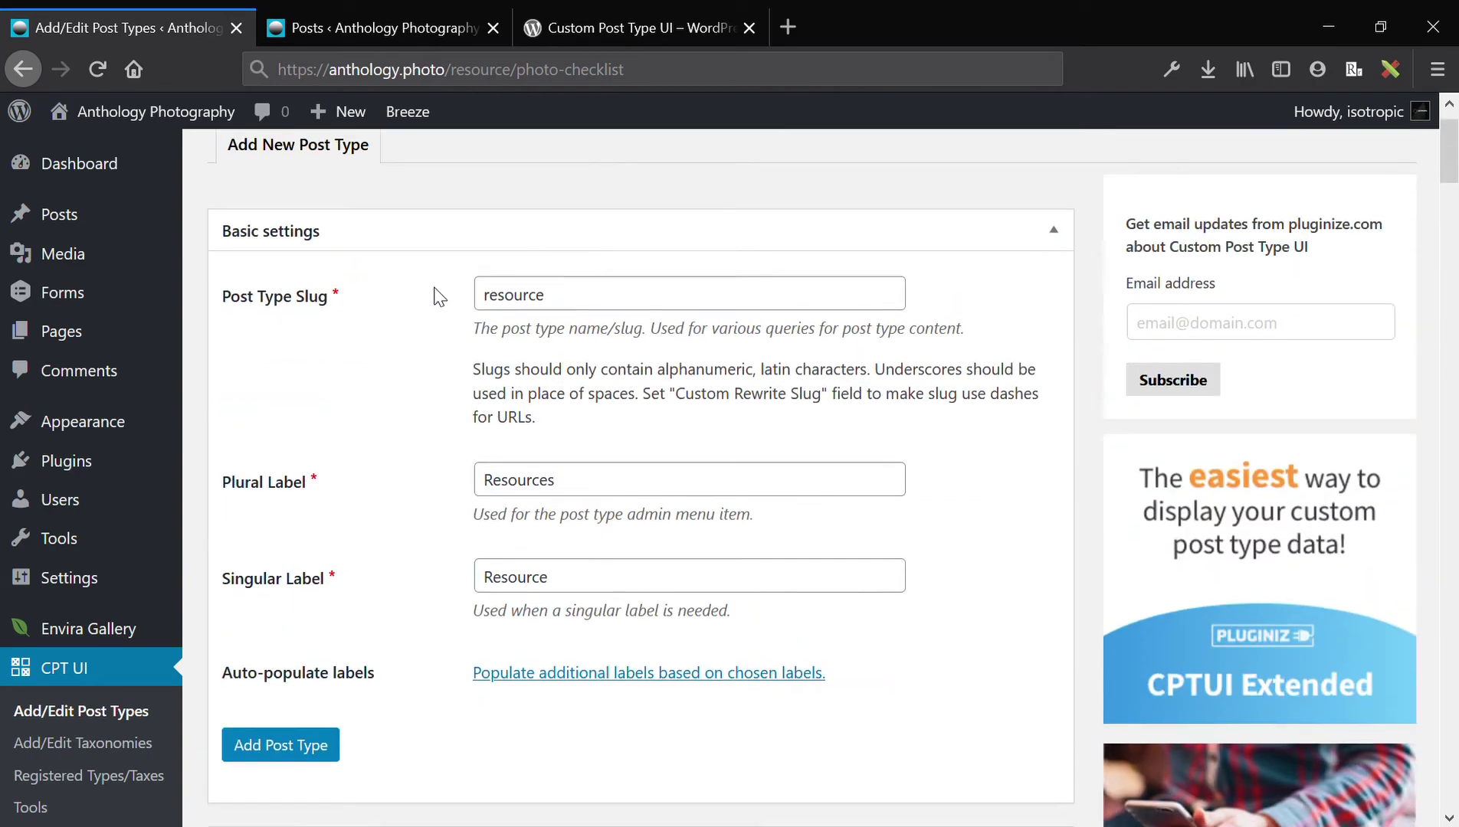
pyautogui.scroll(-20, 439, 297)
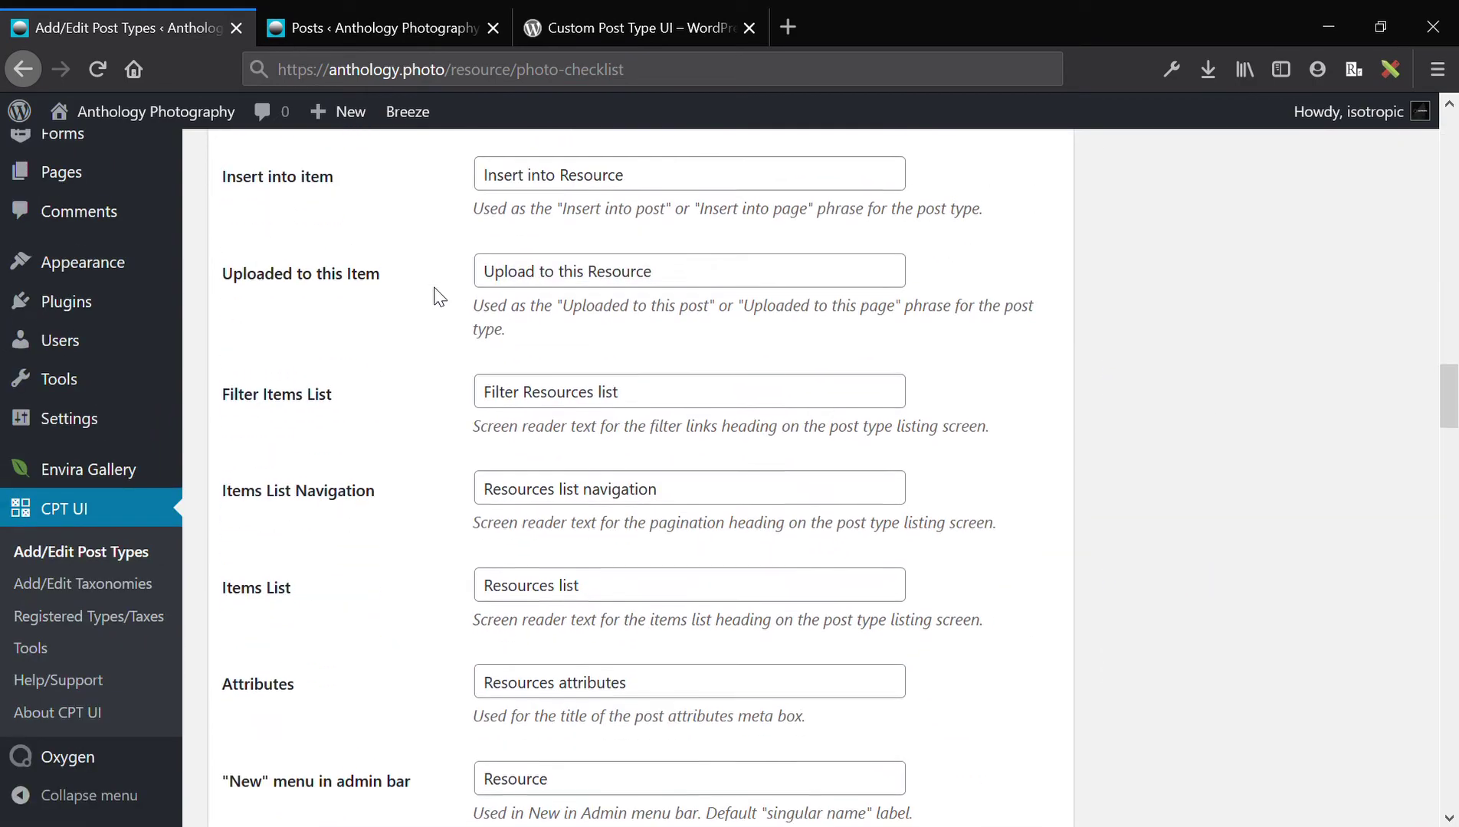
pyautogui.scroll(-5, 439, 297)
pyautogui.scroll(-18, 359, 291)
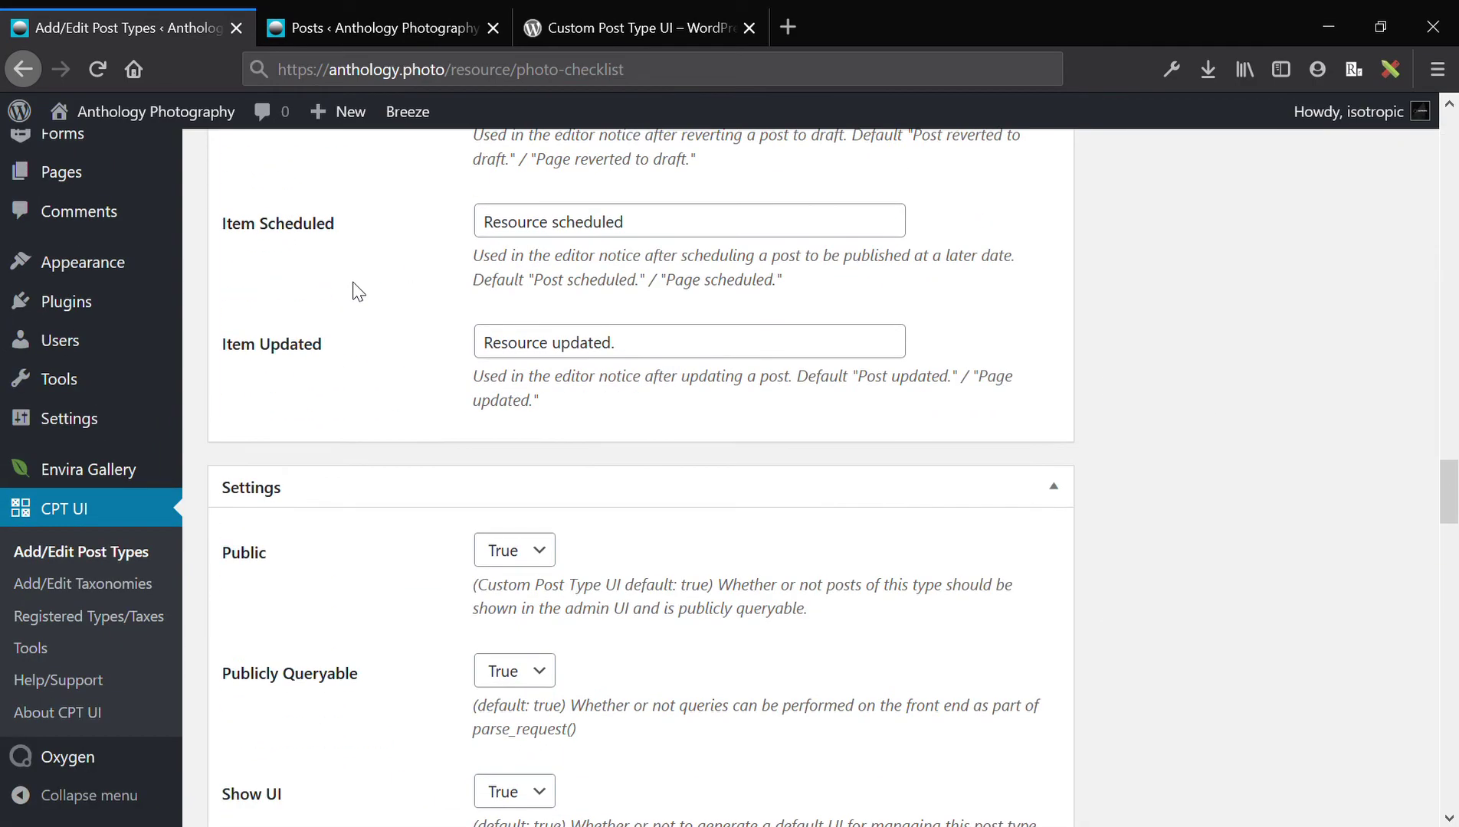
pyautogui.scroll(4, 361, 292)
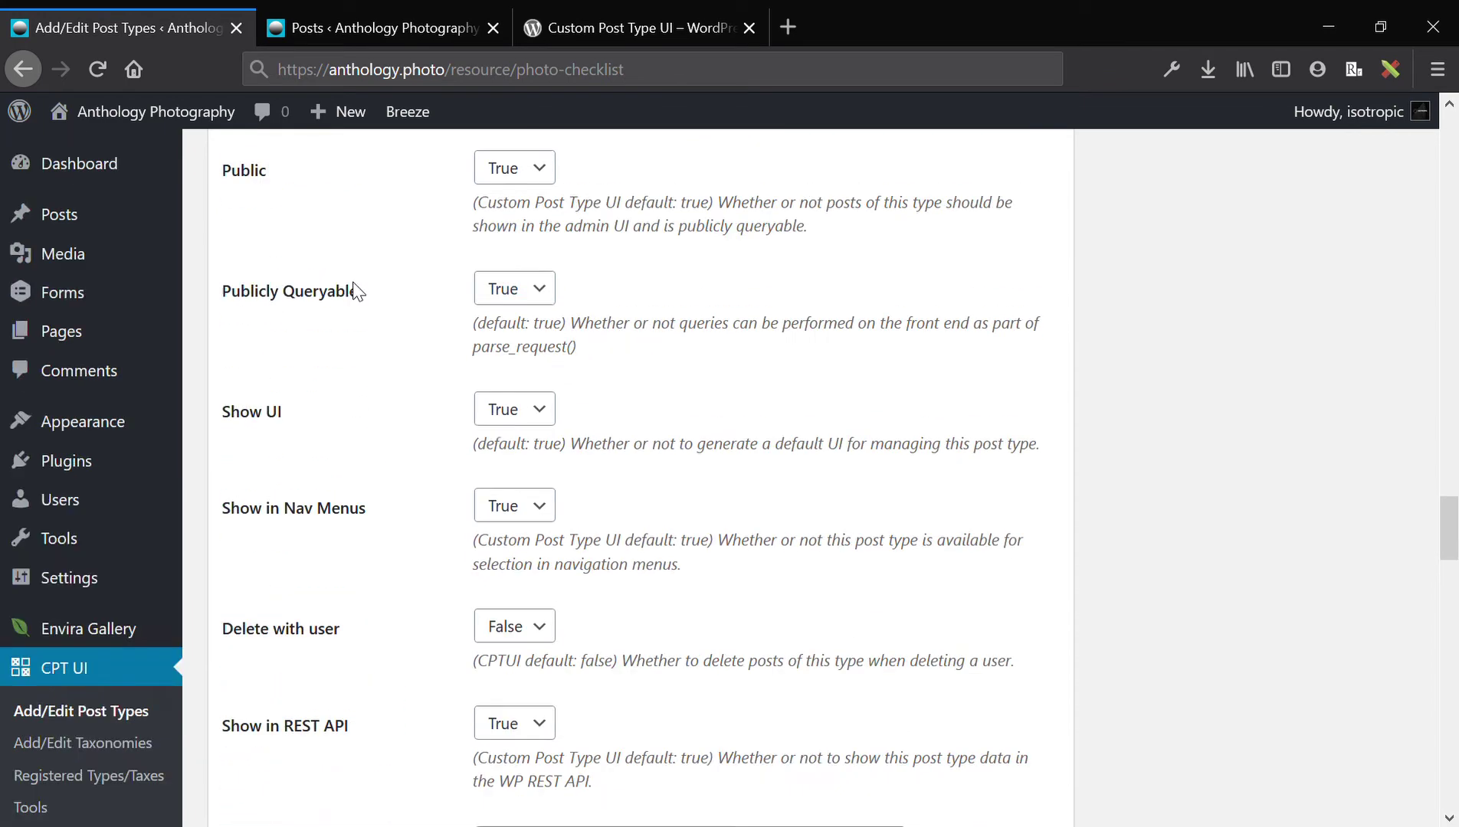
pyautogui.scroll(-9, 358, 291)
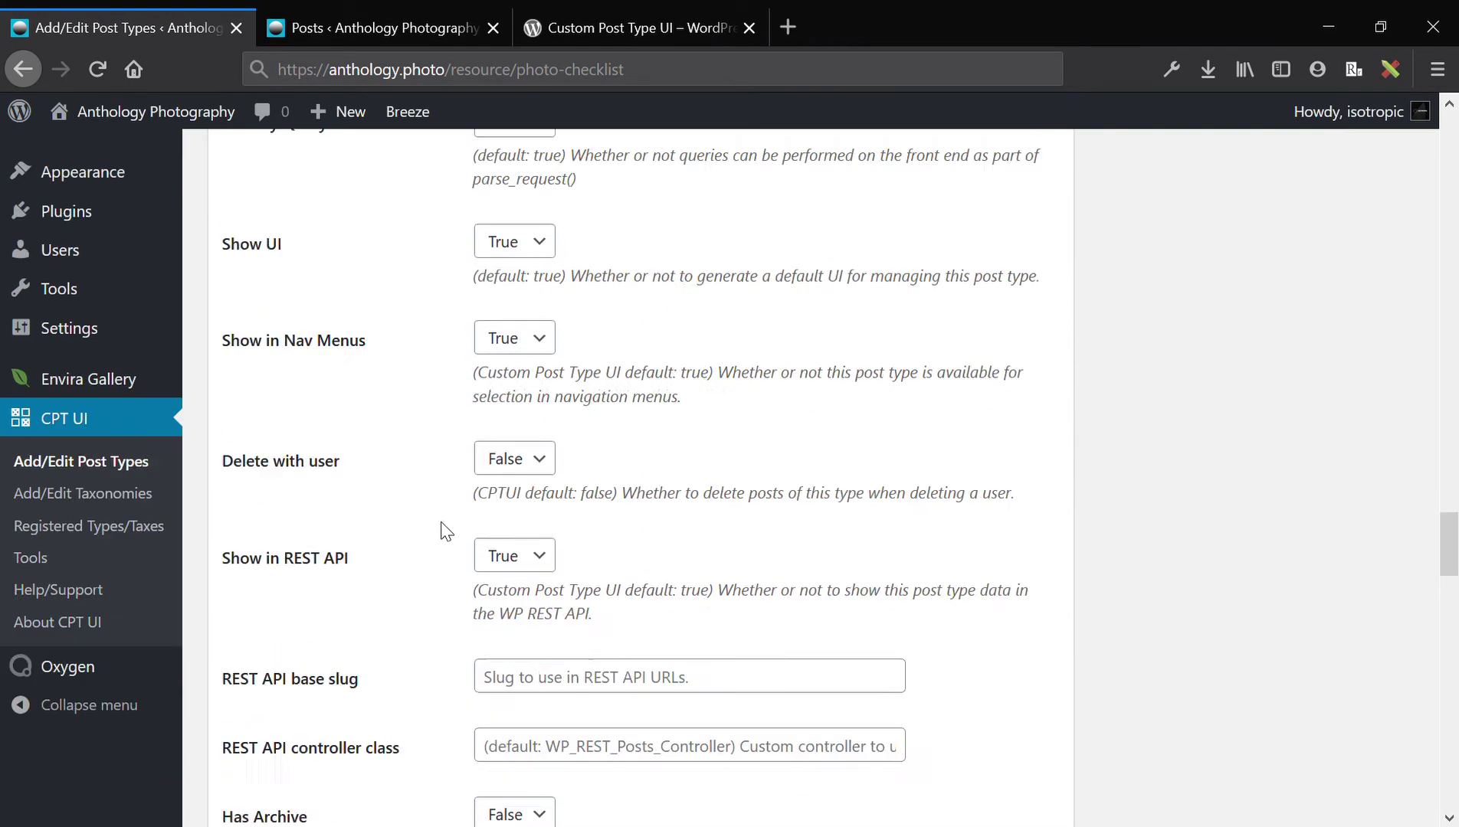
pyautogui.click(529, 453)
pyautogui.scroll(-7, 460, 429)
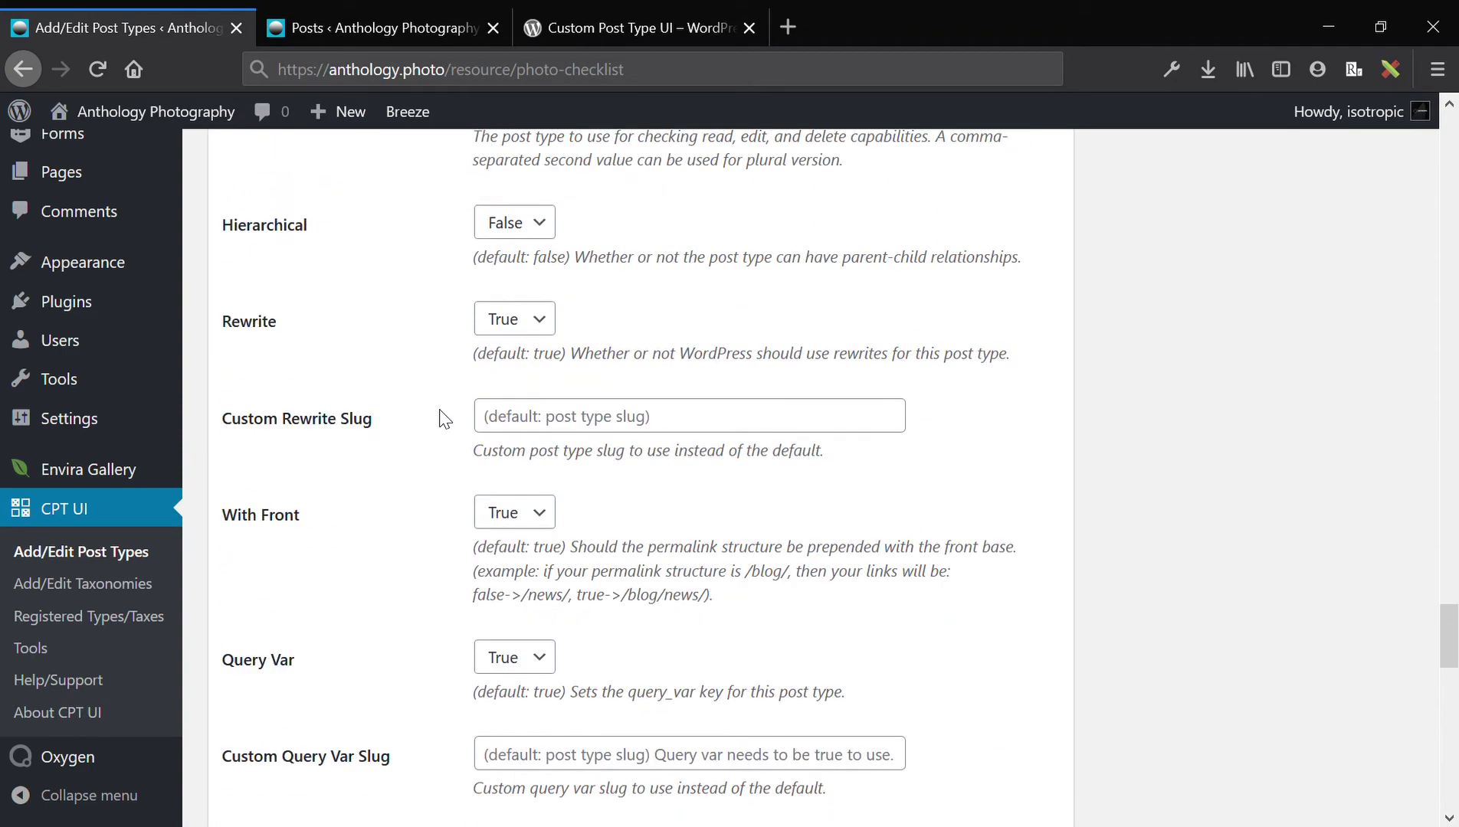
pyautogui.scroll(-1, 444, 419)
pyautogui.scroll(-18, 387, 393)
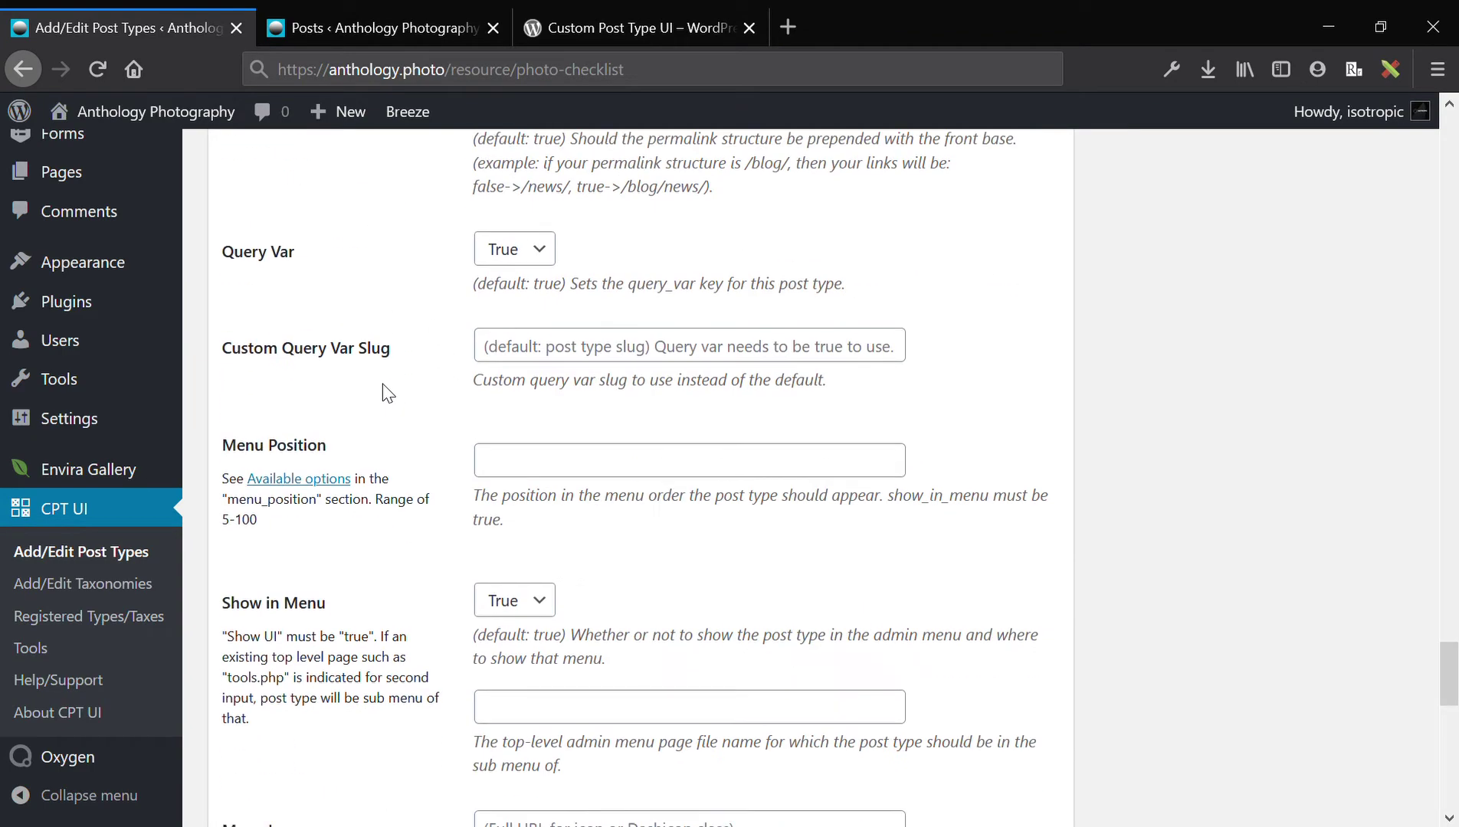
pyautogui.scroll(3, 391, 393)
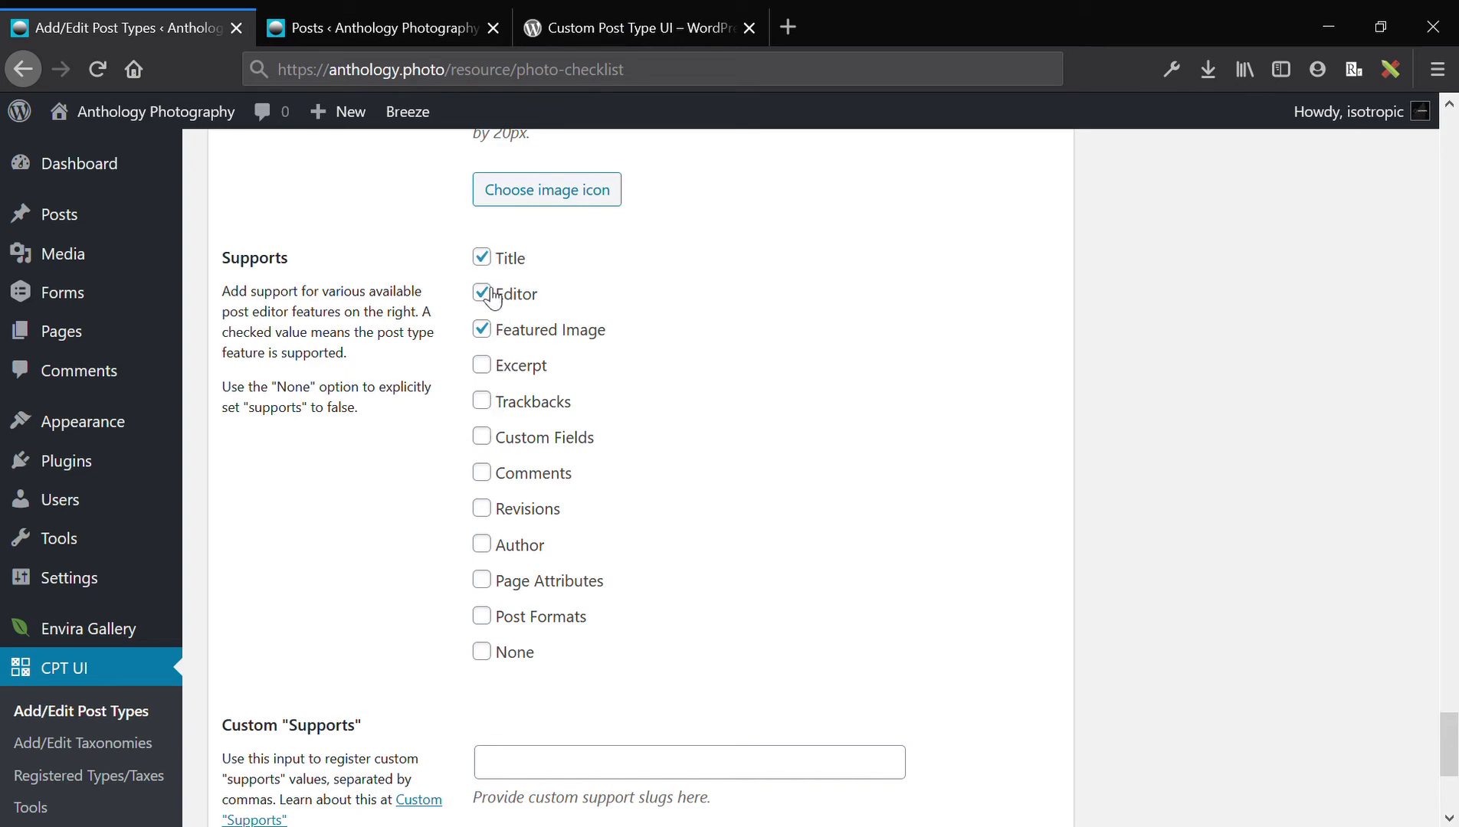
pyautogui.scroll(-4, 490, 348)
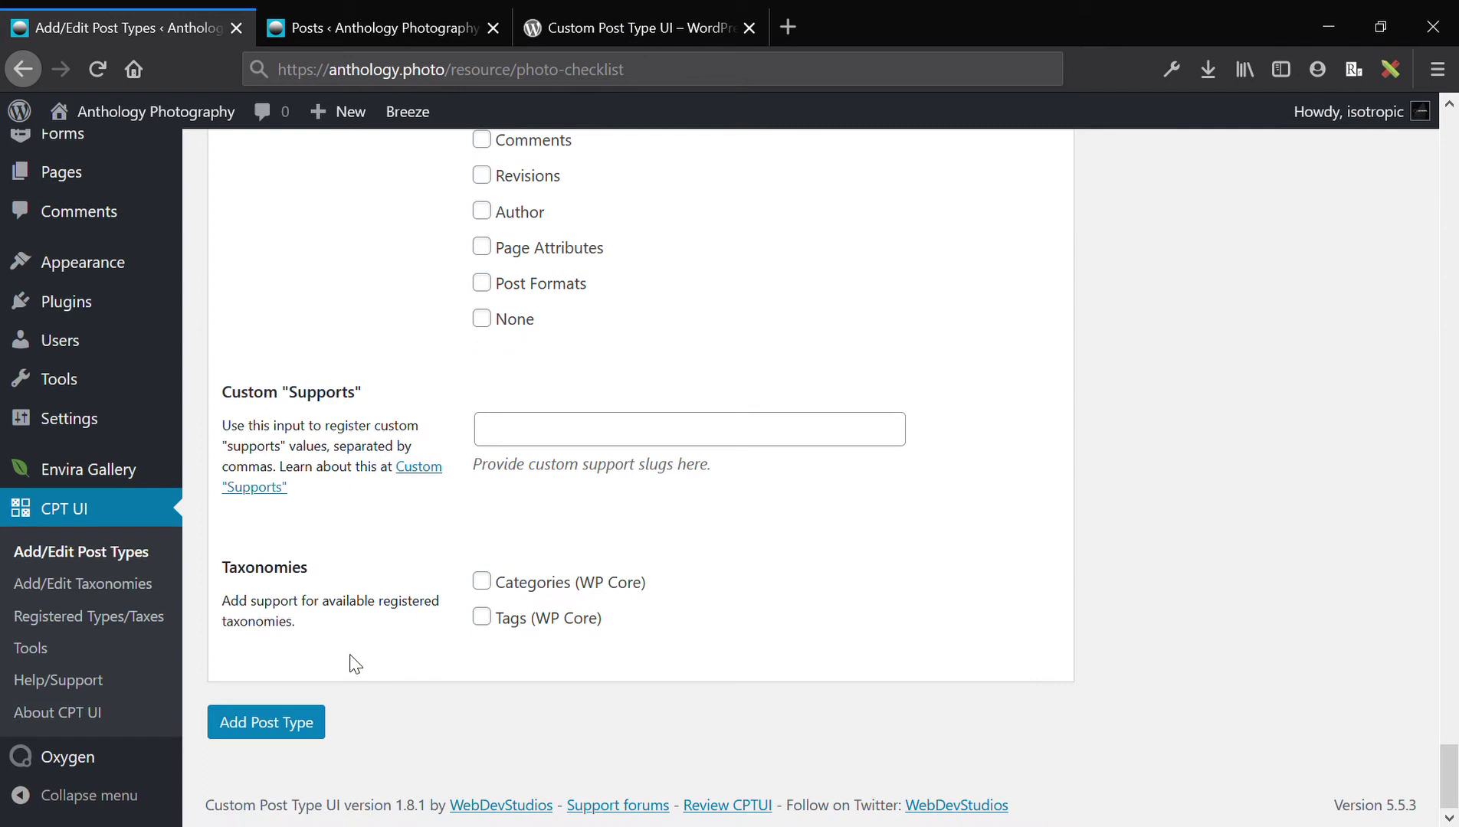
# Add the resource post type to the site without assigning any built-in taxonomies.
pyautogui.doubleClick(275, 573)
pyautogui.click(301, 646)
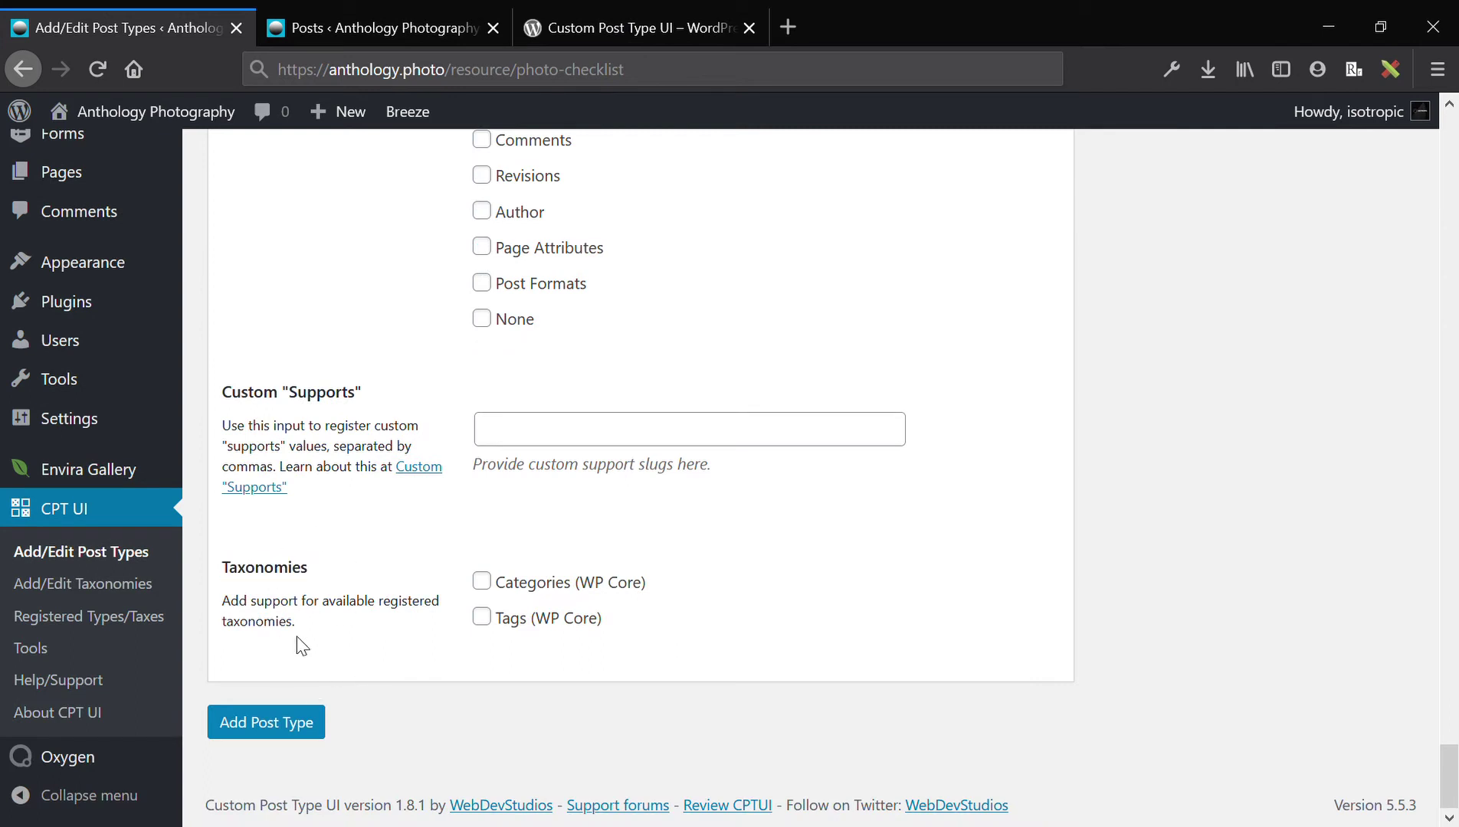
pyautogui.click(261, 734)
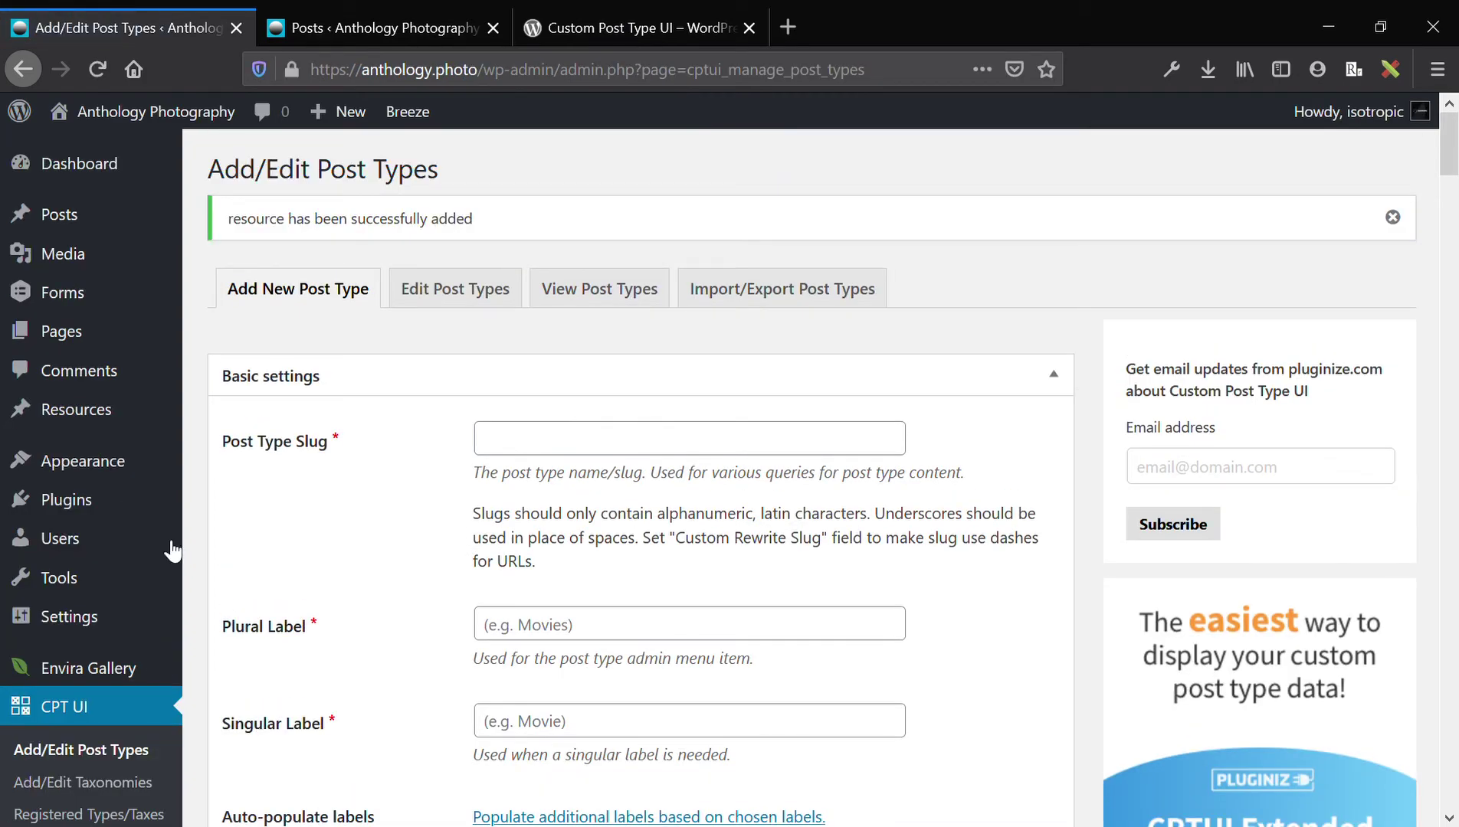
# Open the Dashicons reference linked from the Menu Icon setting in a separate browser tab and switch to it.
pyautogui.scroll(-10, 462, 544)
pyautogui.scroll(-15, 462, 544)
pyautogui.scroll(10, 462, 544)
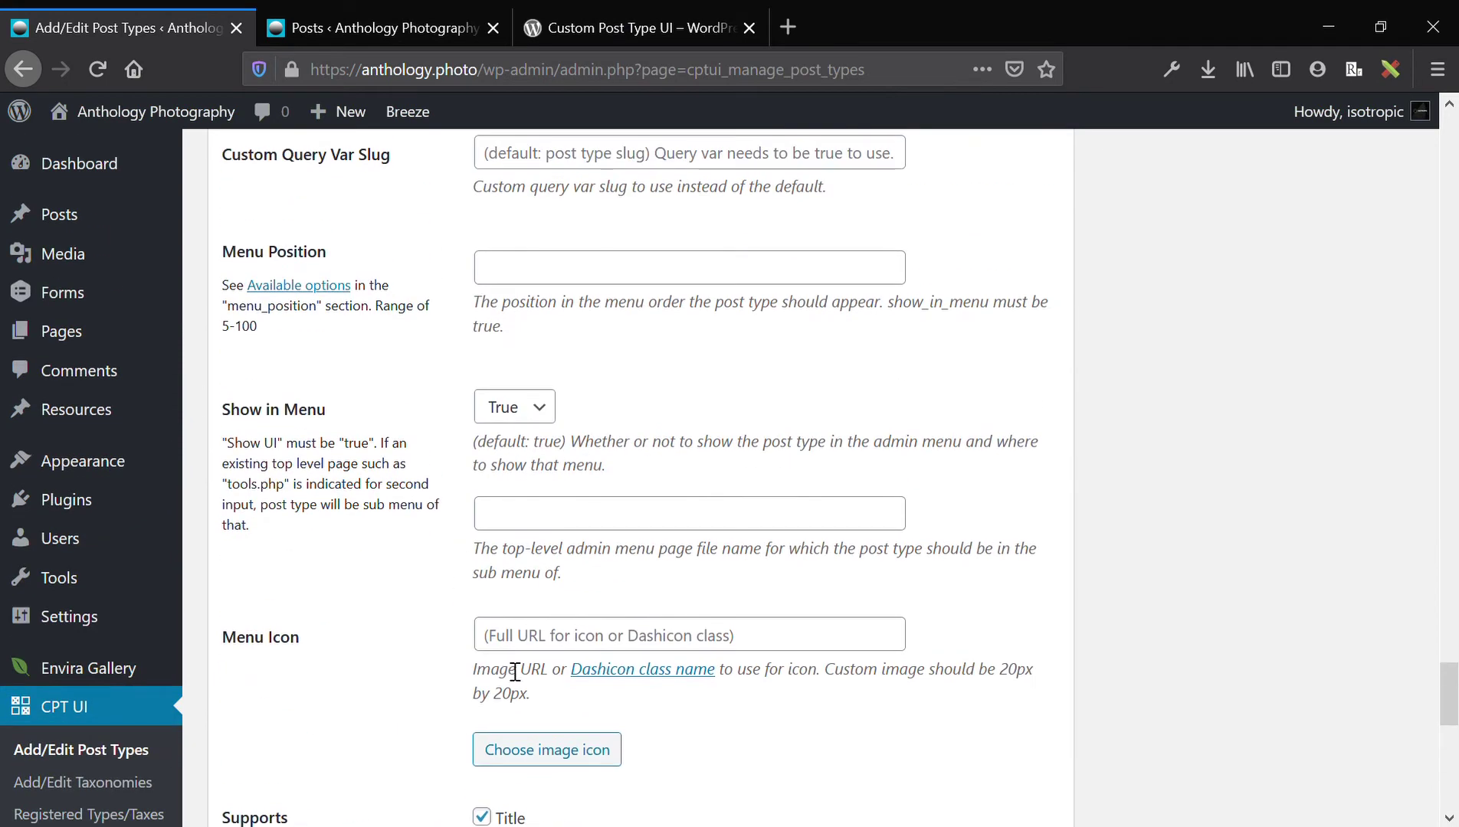
pyautogui.scroll(-2, 514, 672)
pyautogui.middleClick(648, 552)
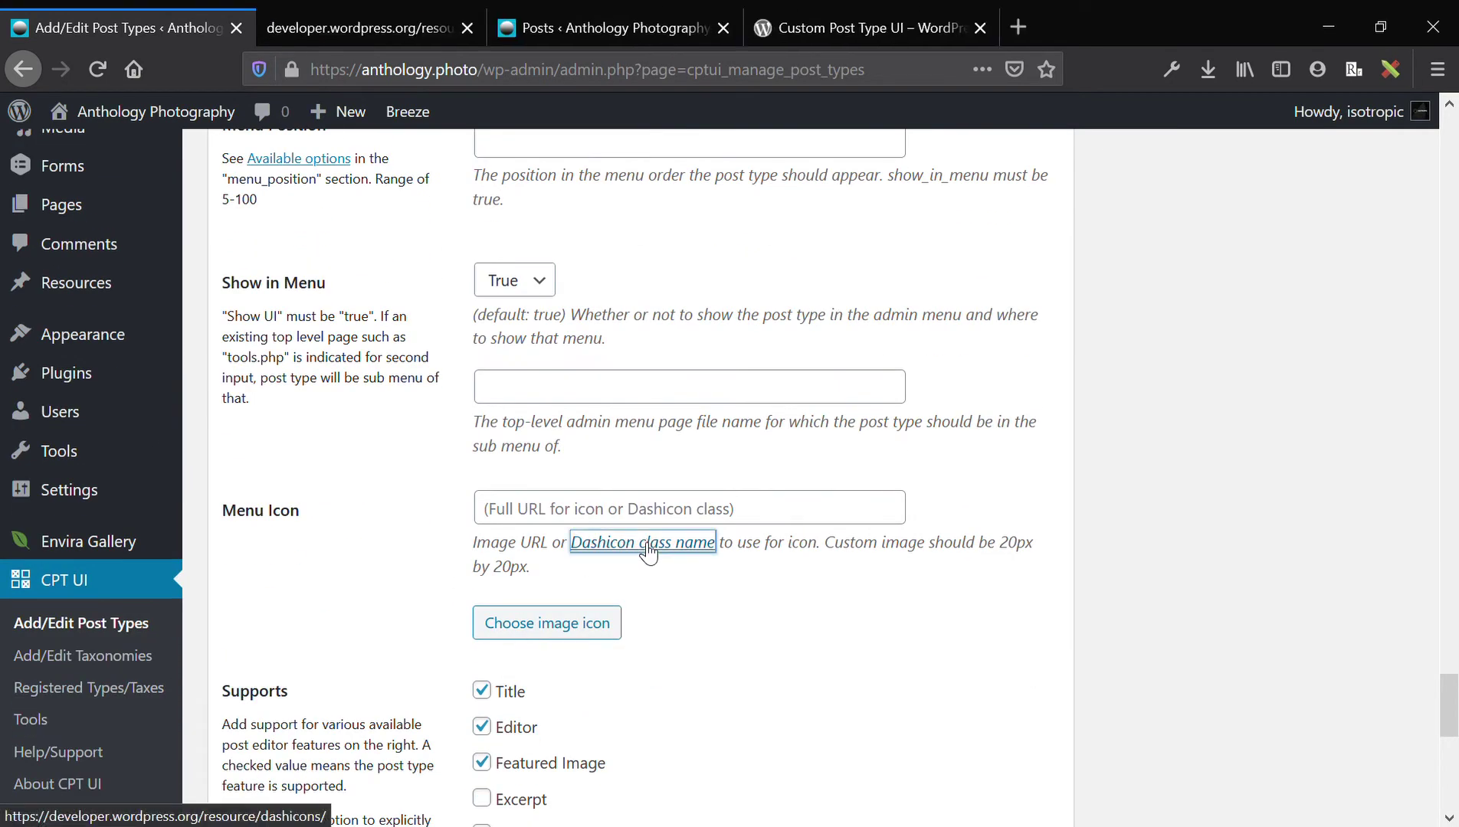
pyautogui.click(412, 27)
pyautogui.scroll(-8, 503, 446)
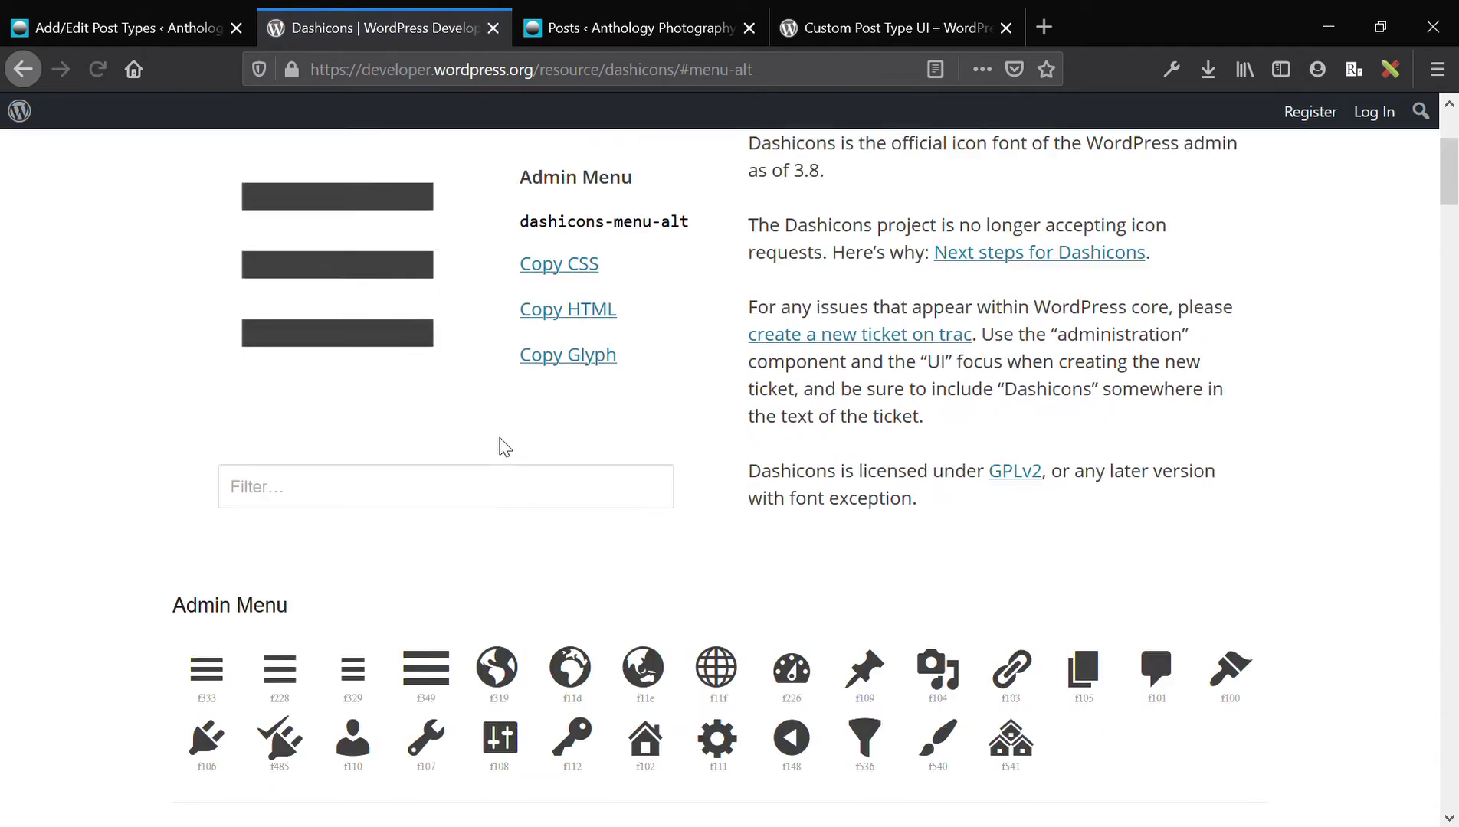
# Choose the text document icon among the Media Dashicons and copy its class name dashicons-media-text.
pyautogui.scroll(-4, 611, 512)
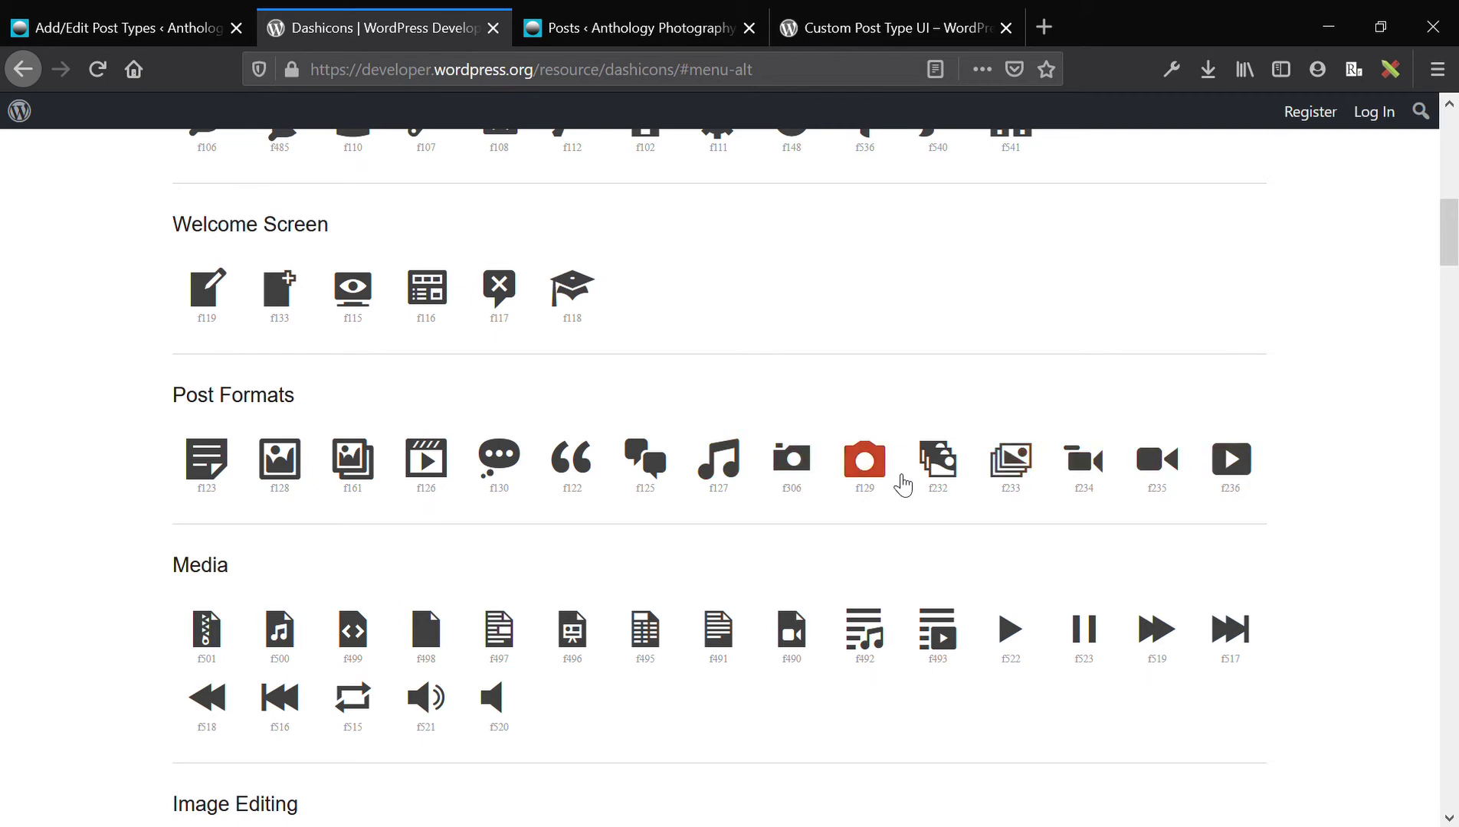
pyautogui.scroll(-2, 390, 483)
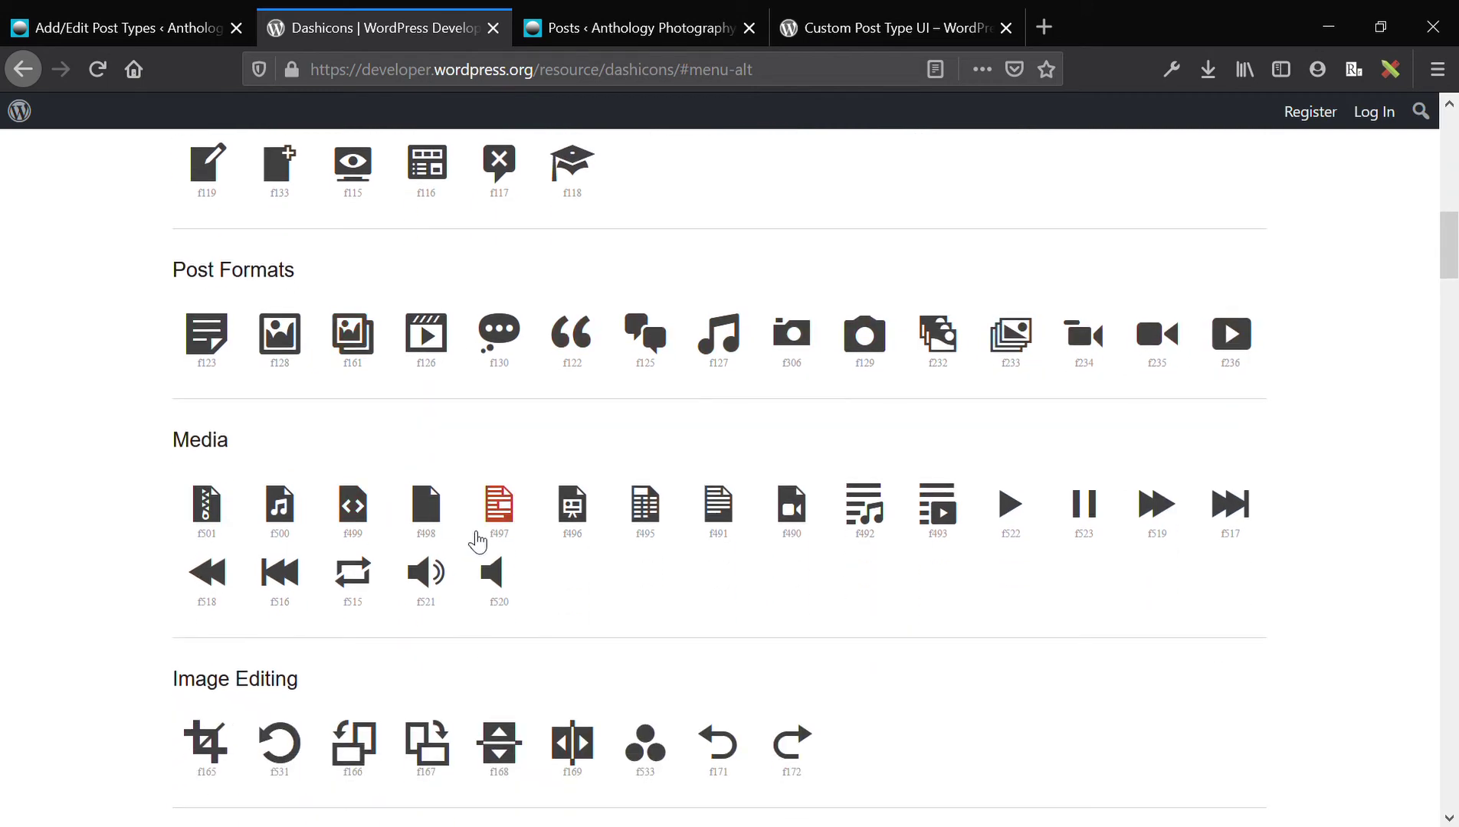
pyautogui.click(730, 515)
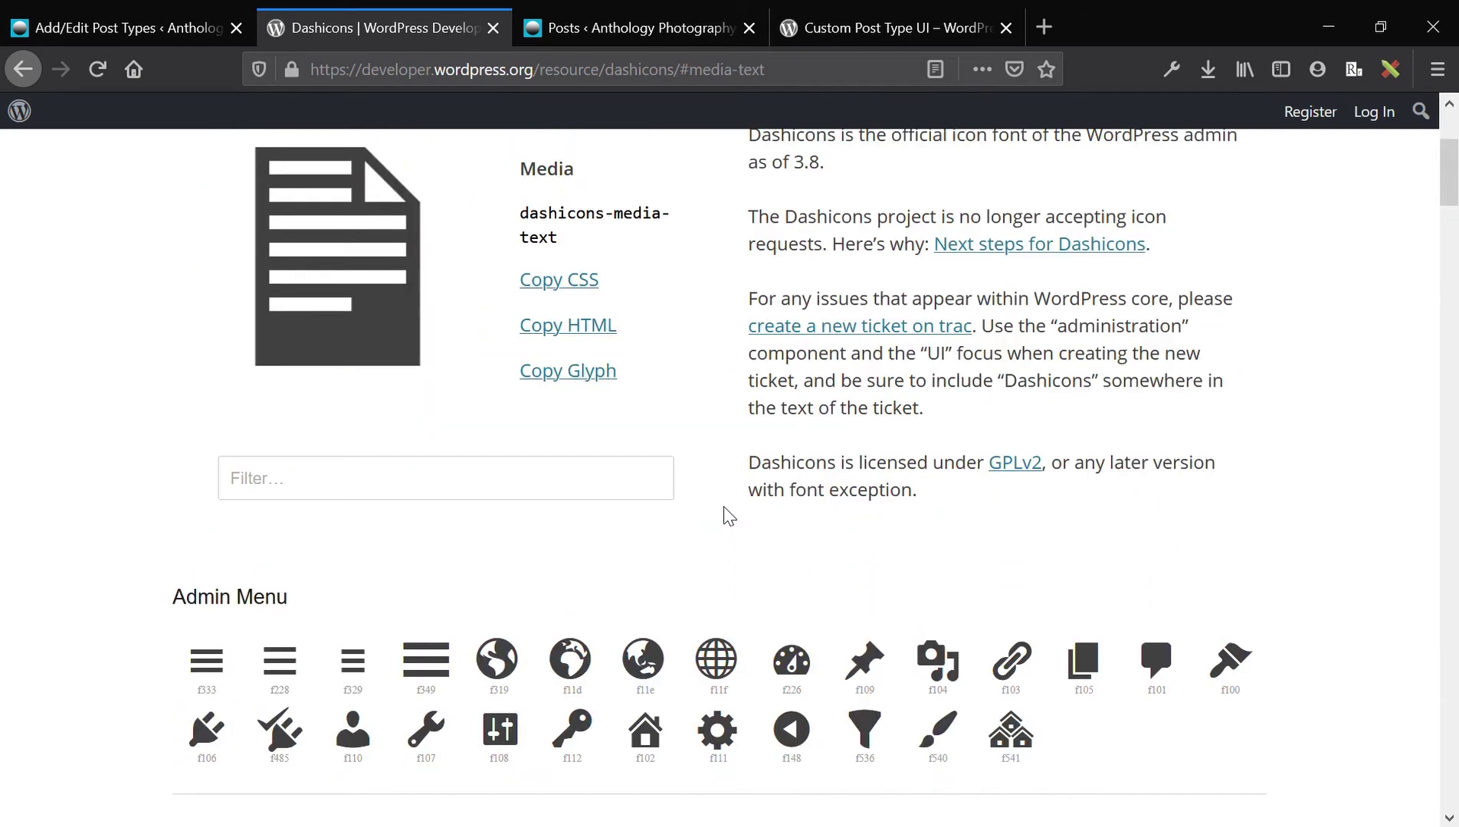
pyautogui.tripleClick(555, 354)
pyautogui.hotkey('ctrl', 'c')
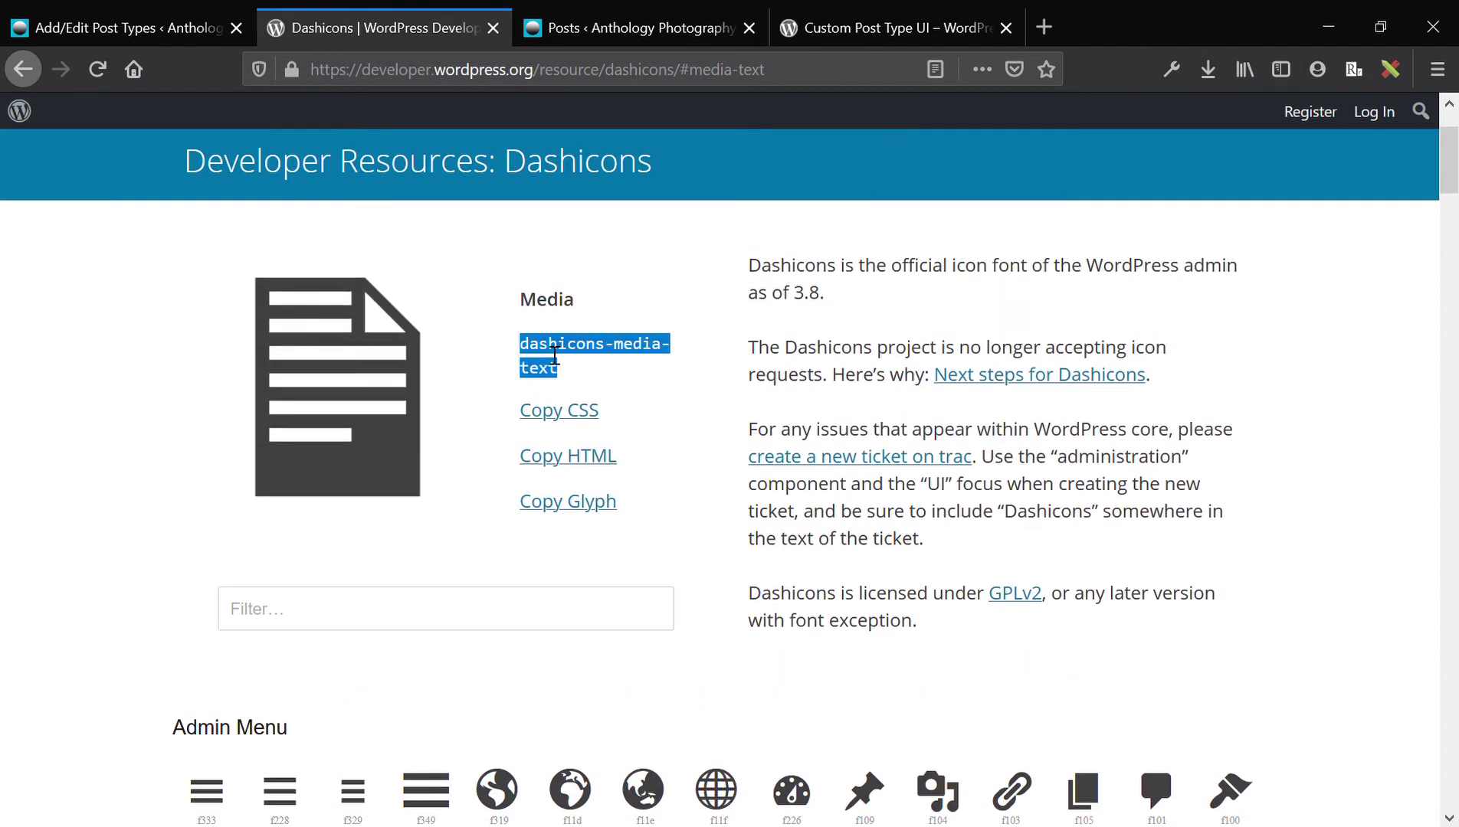
# Try to submit the blank new post type form with dashicons-media-text as its menu icon.
pyautogui.hotkey('ctrl', 'shift', 'Tab')
pyautogui.click(578, 511)
pyautogui.hotkey('ctrl', 'v')
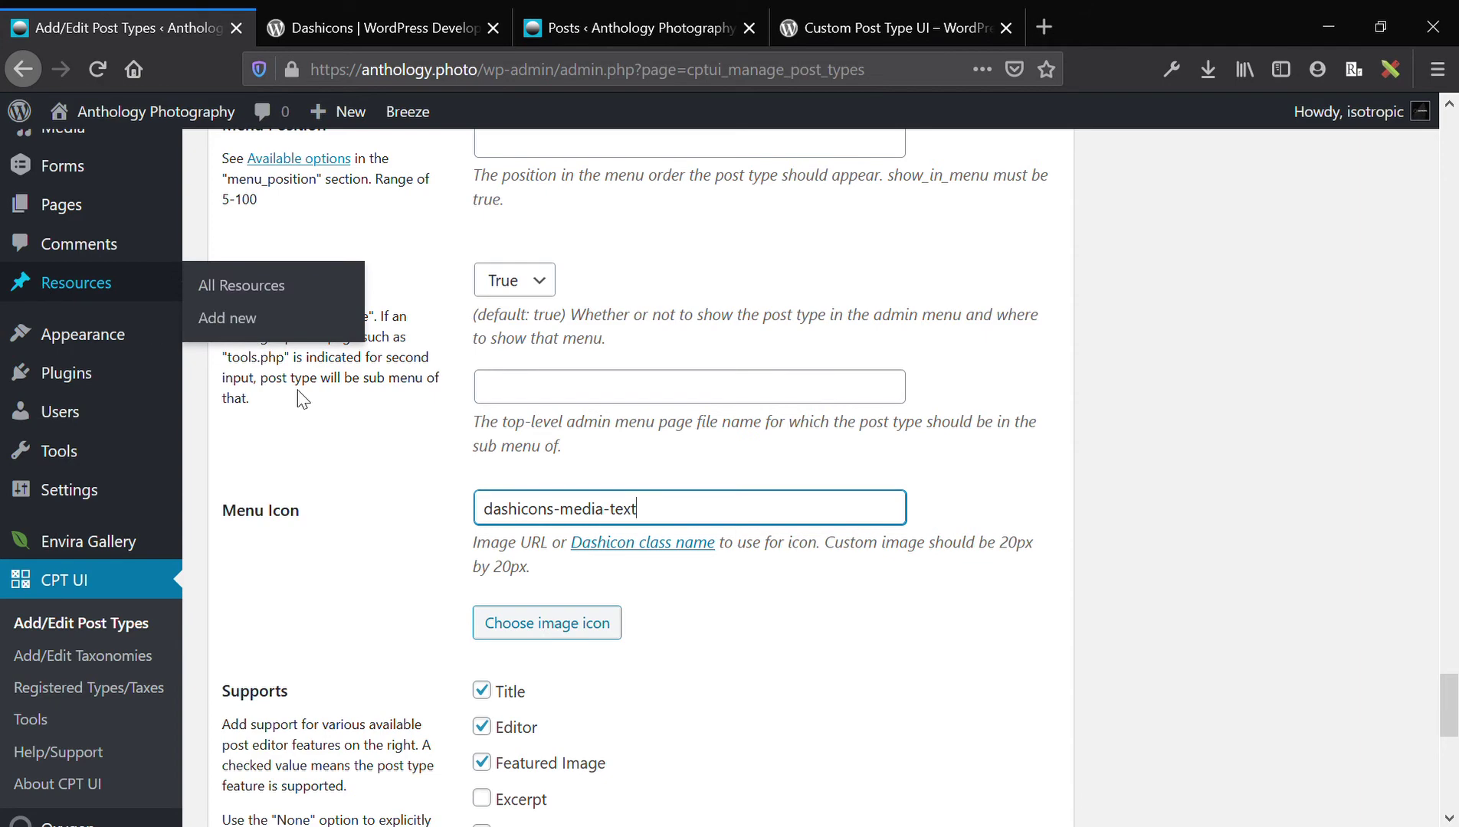
pyautogui.scroll(-8, 301, 392)
pyautogui.click(290, 731)
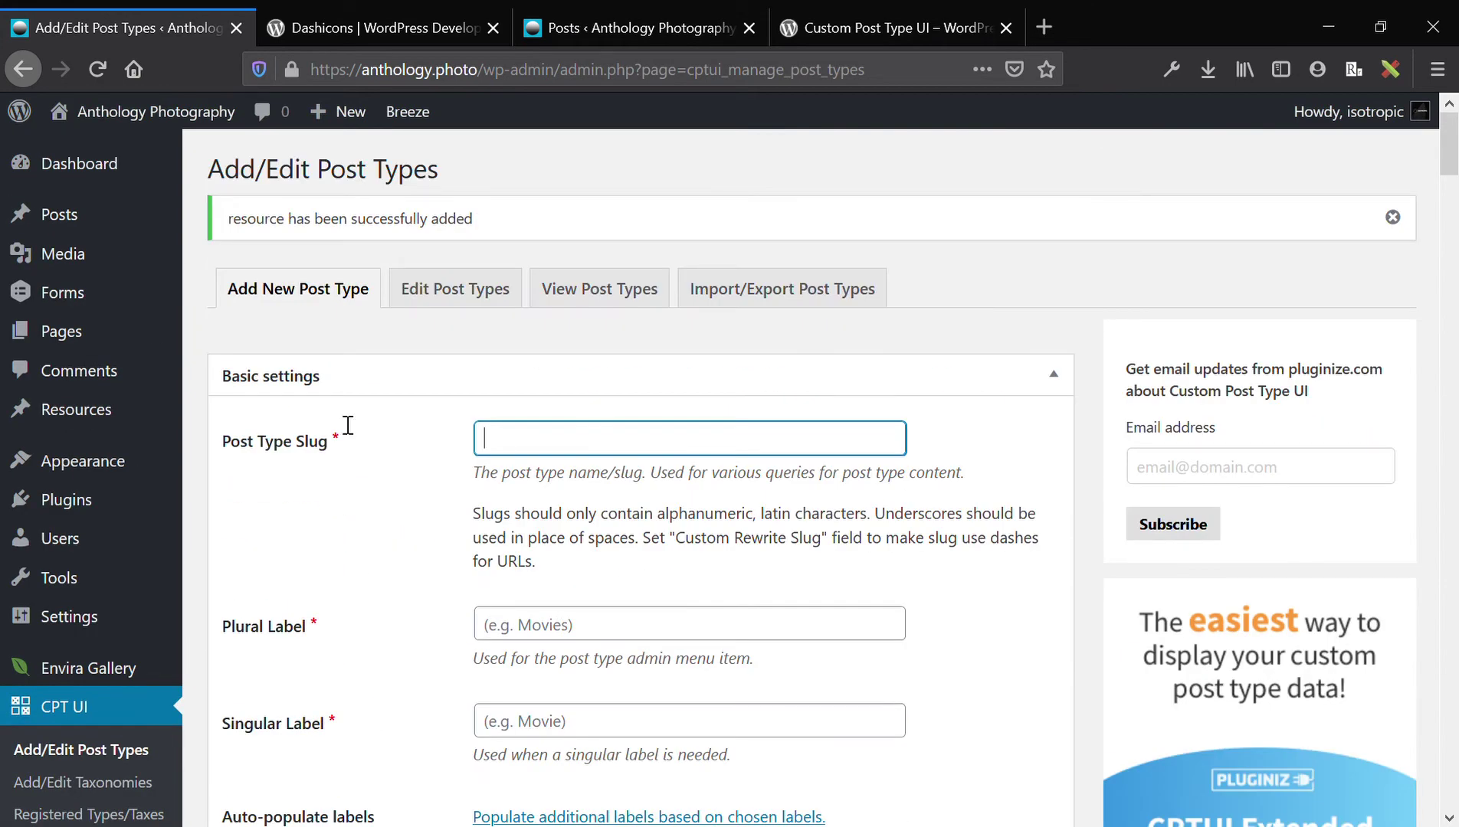
# Edit the existing Resources post type, set its menu icon to dashicons-media-text and save it.
pyautogui.click(435, 289)
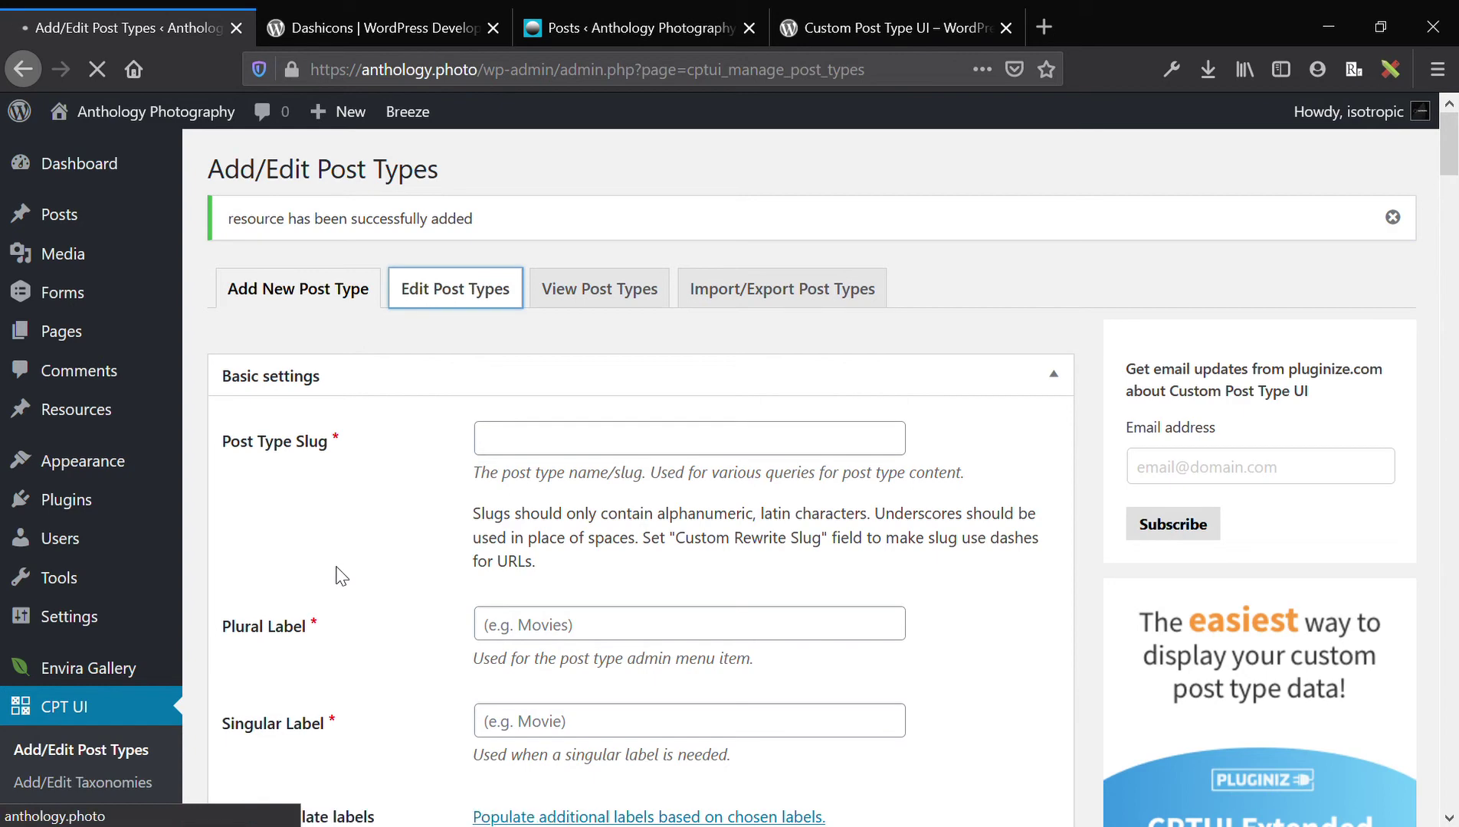
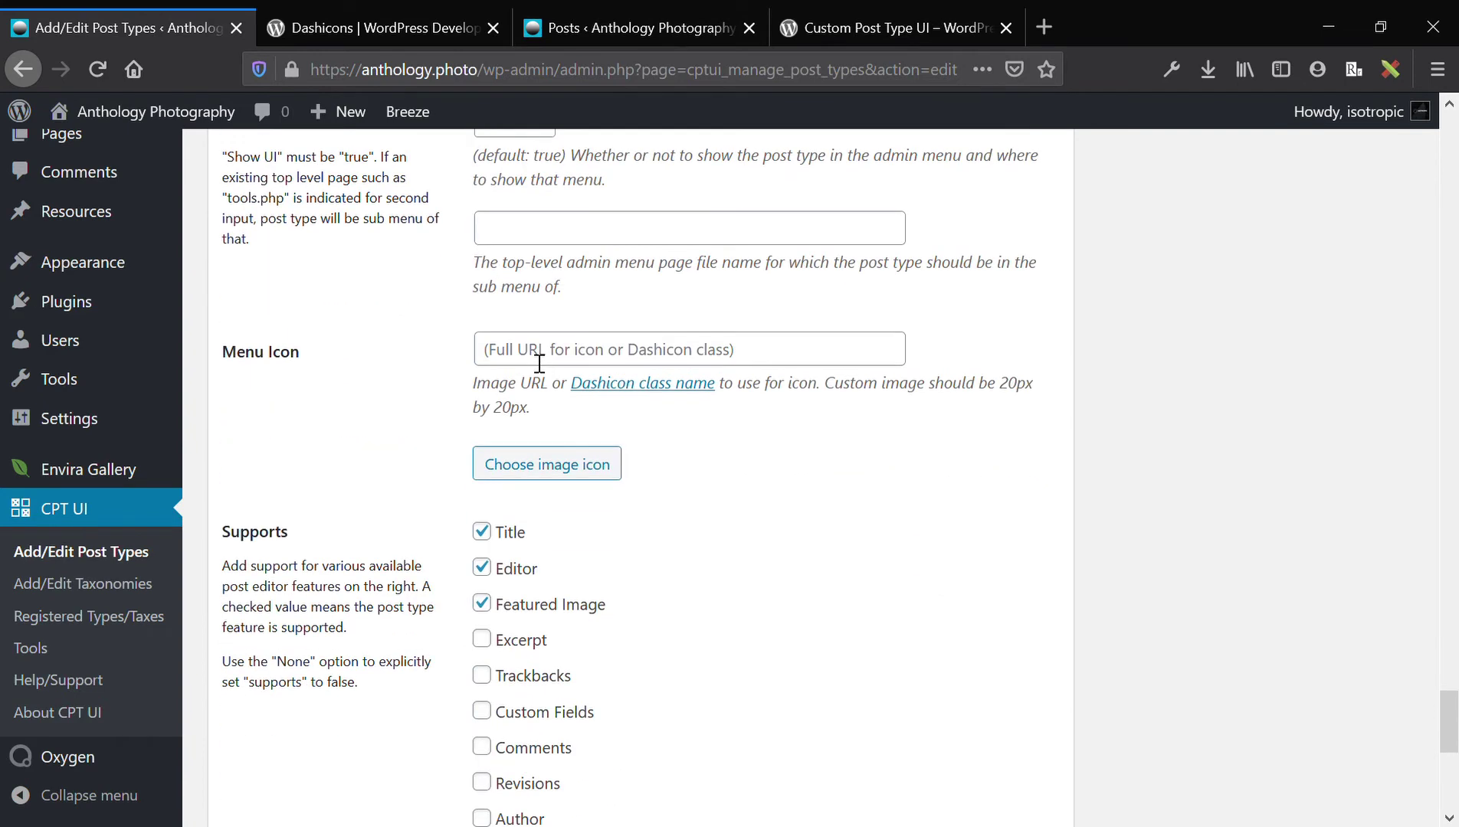
pyautogui.click(538, 359)
pyautogui.write('dashicons-media-text')
pyautogui.scroll(-7, 537, 358)
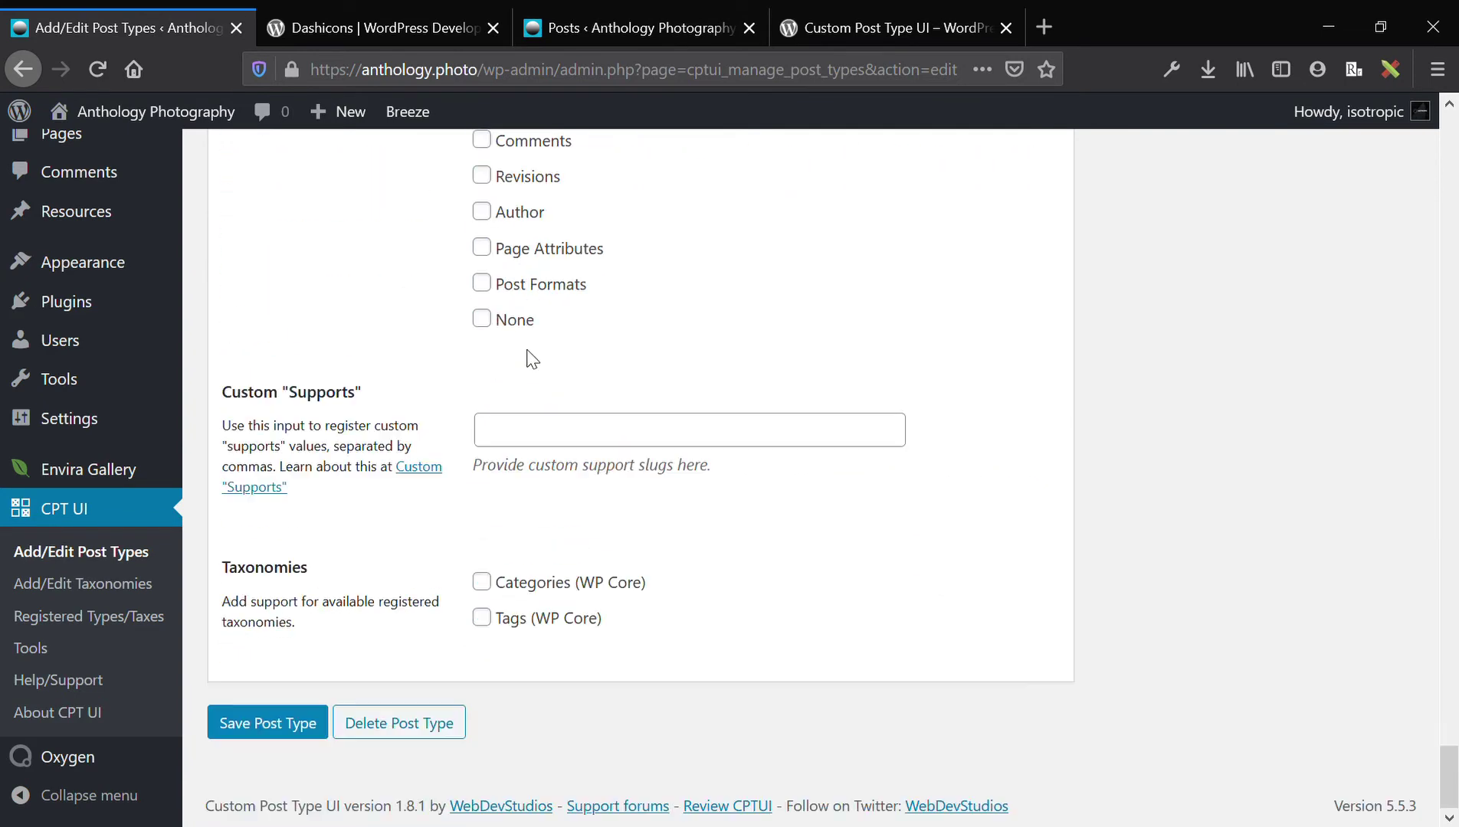
pyautogui.click(300, 723)
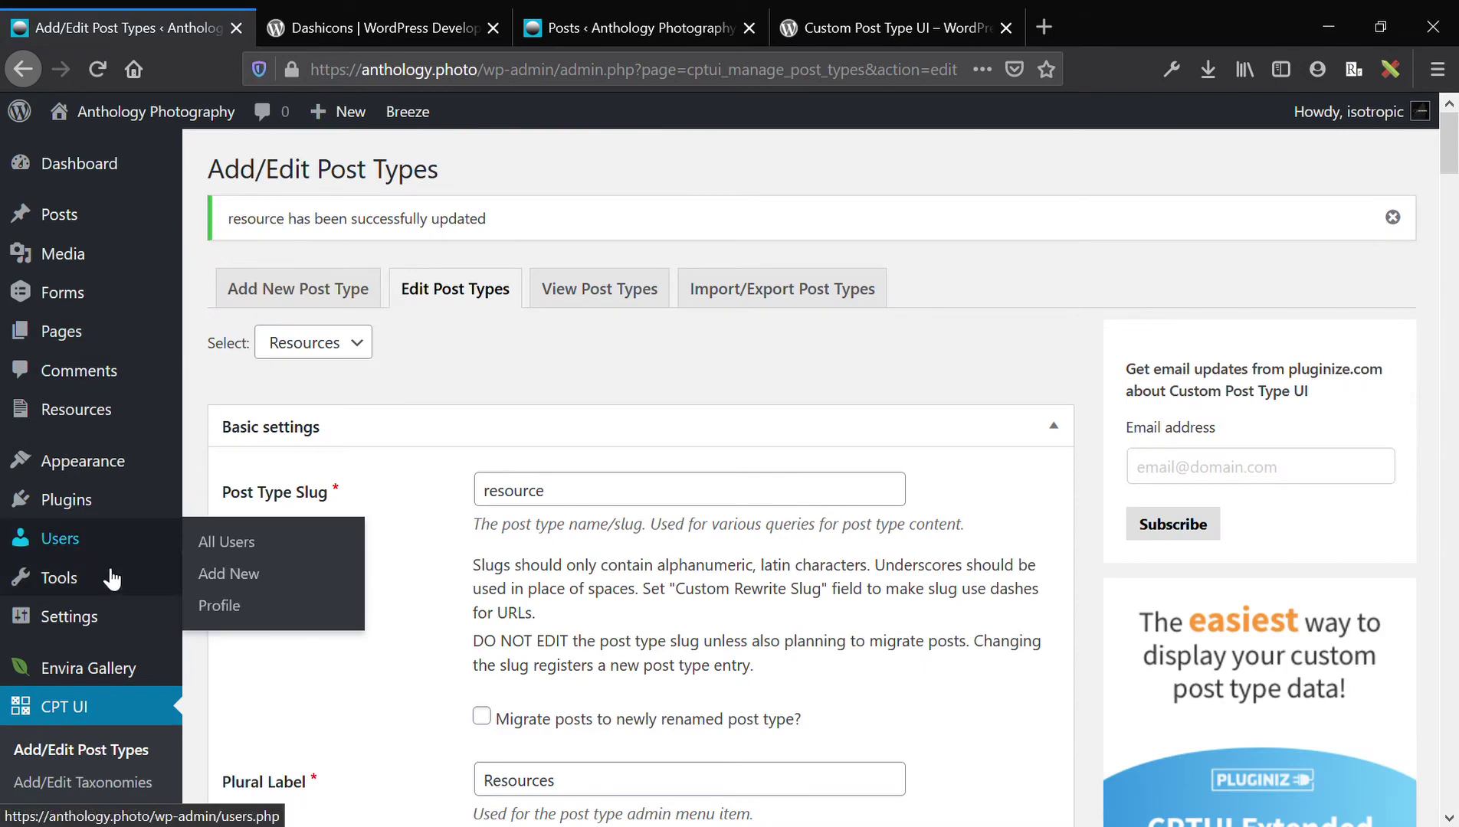
# Open the Resources list and compare its columns and filters with the Posts list in a separate browser tab.
pyautogui.click(43, 427)
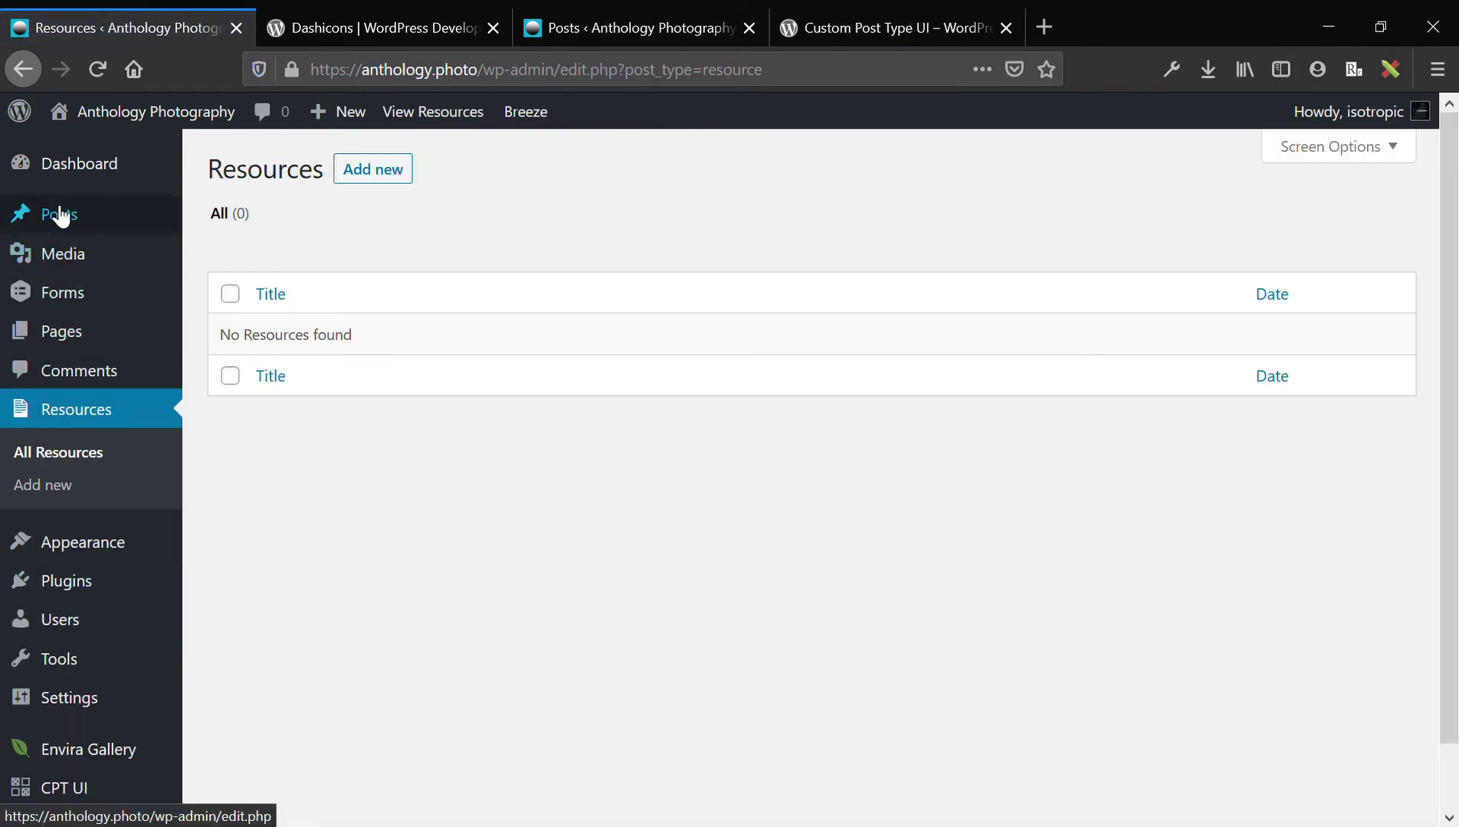
pyautogui.moveTo(58, 220)
pyautogui.middleClick(103, 223)
pyautogui.click(341, 21)
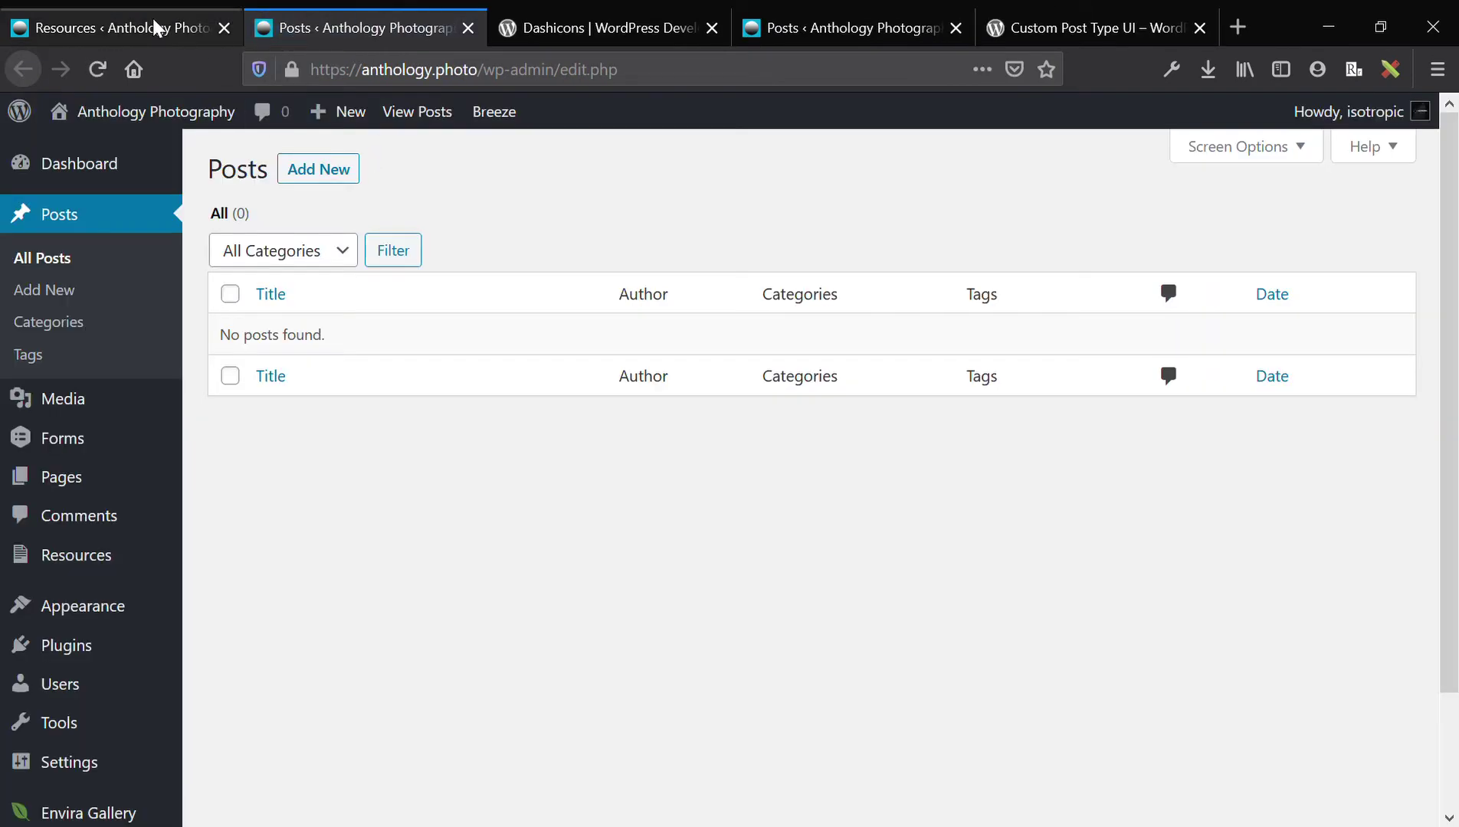
pyautogui.click(152, 22)
pyautogui.click(602, 295)
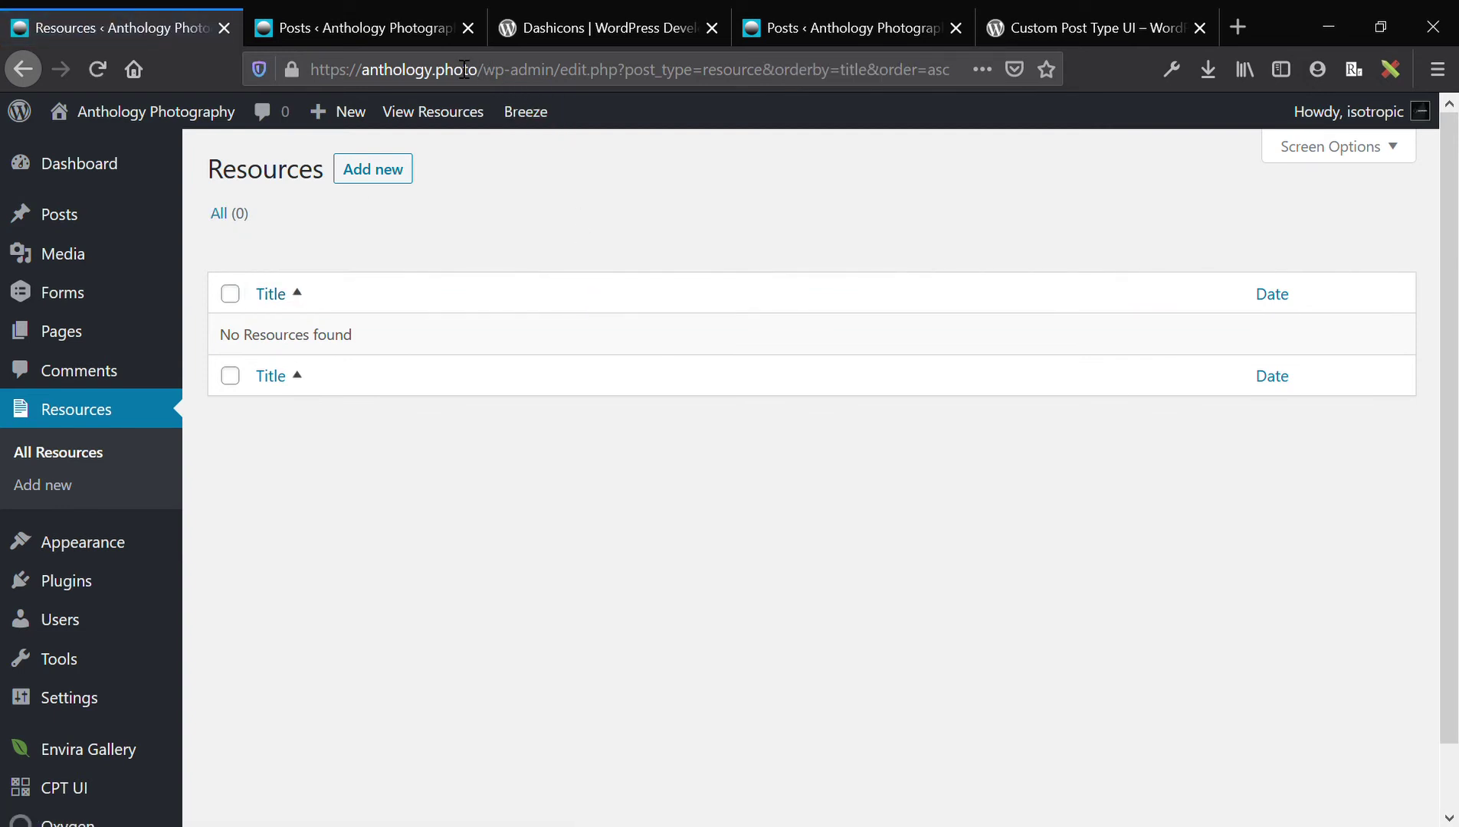
pyautogui.click(402, 29)
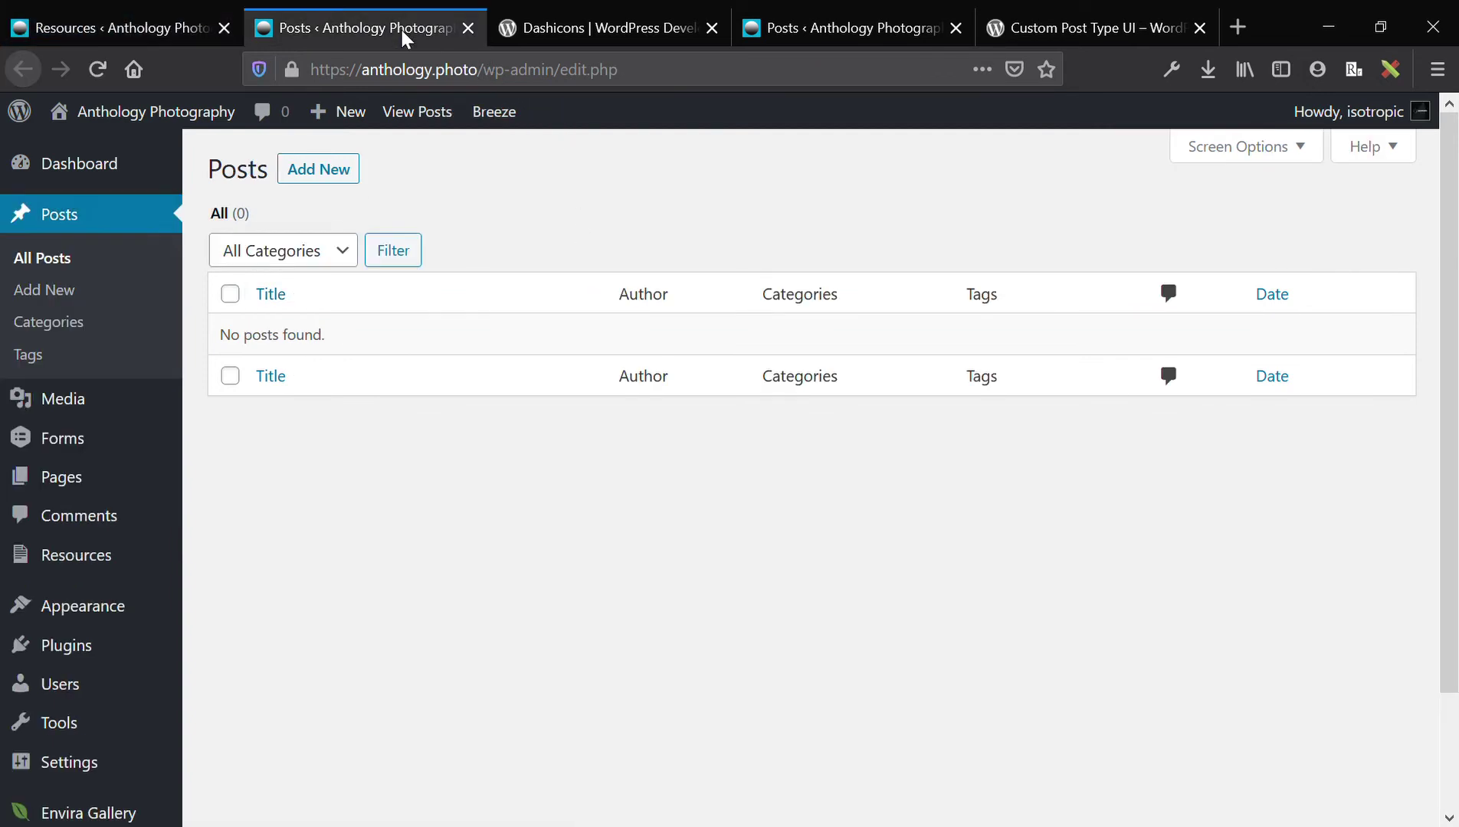
pyautogui.click(158, 23)
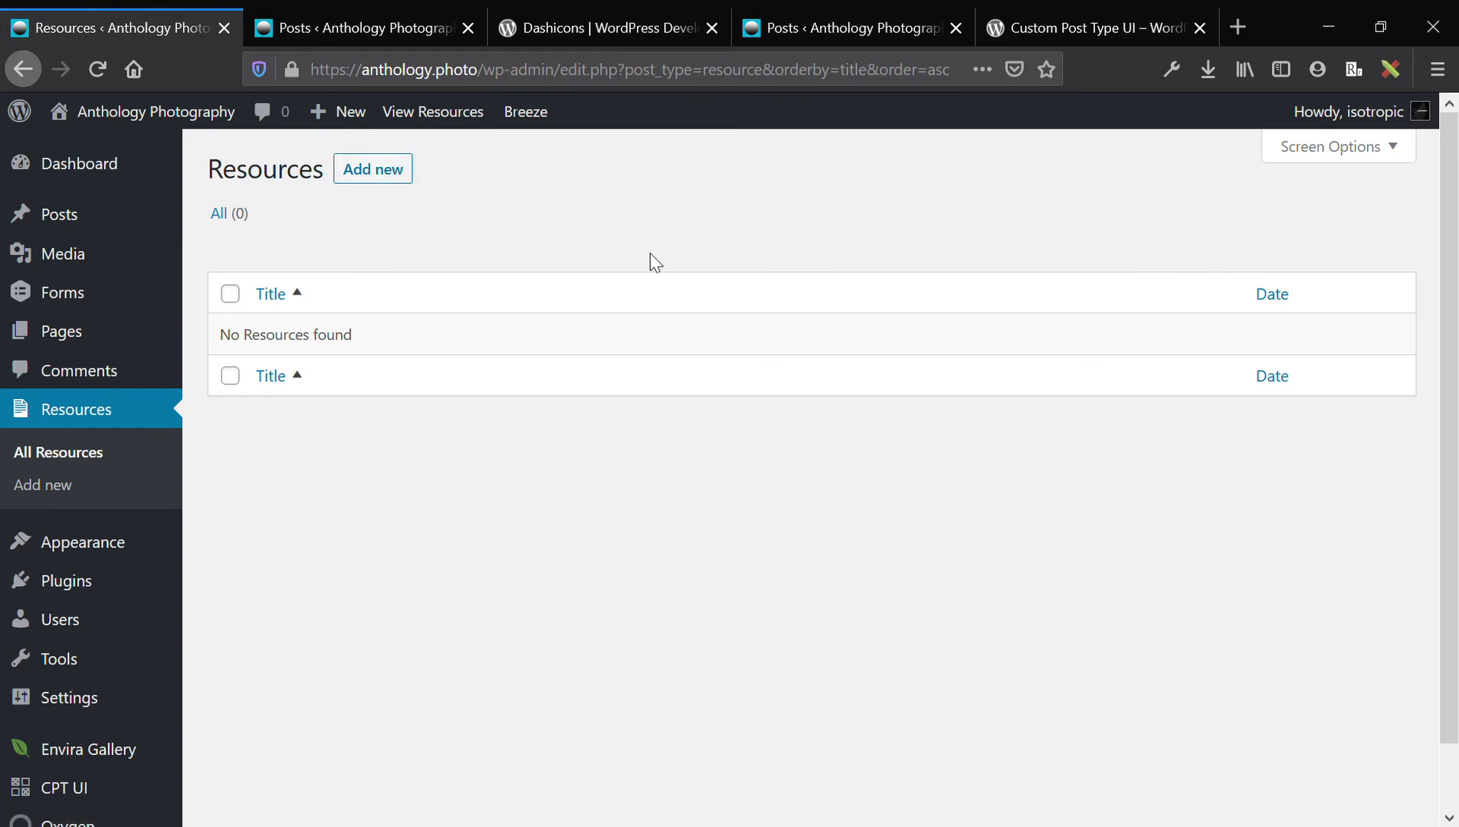
pyautogui.click(393, 18)
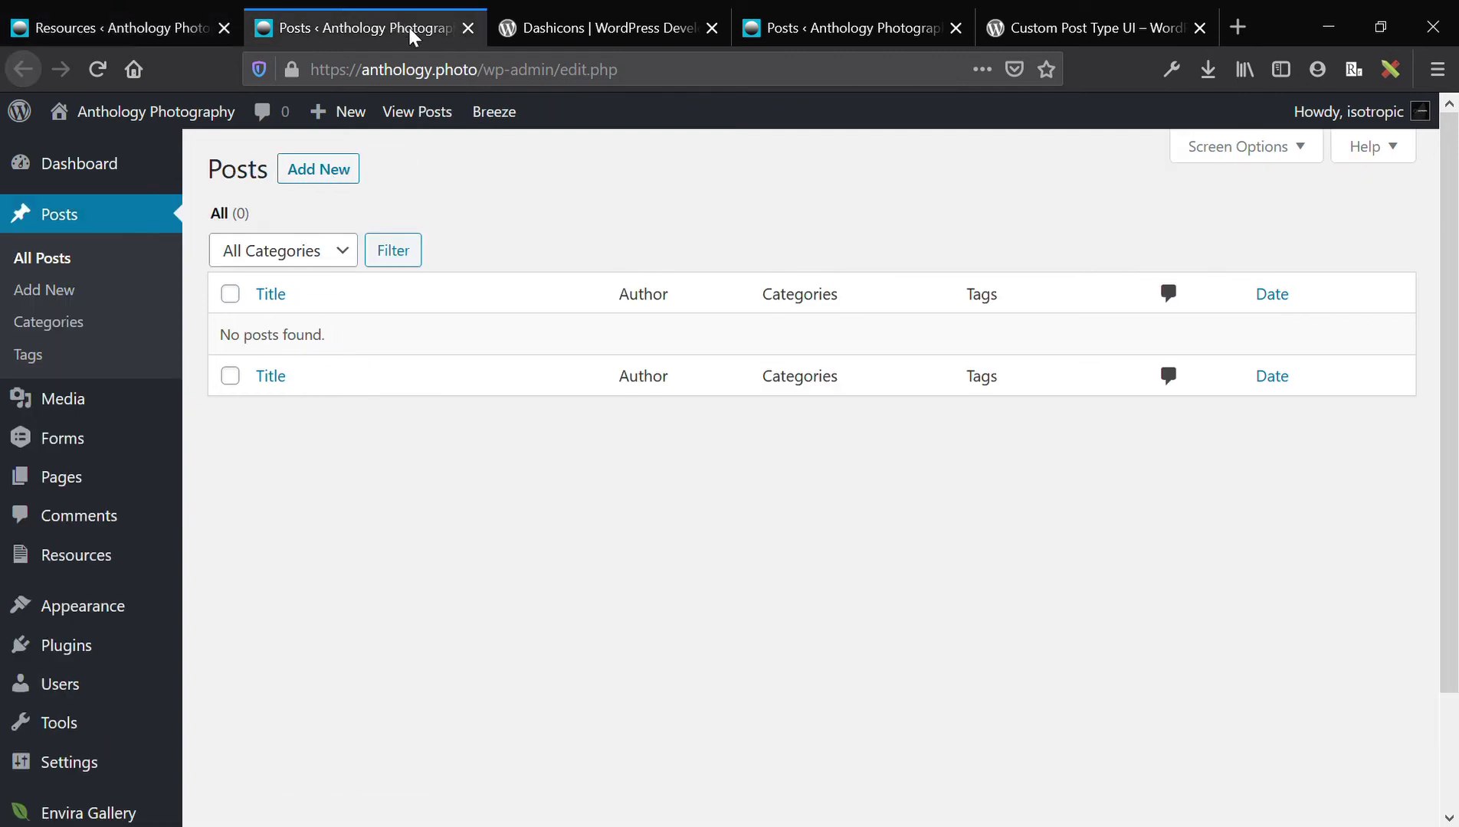
# Start adding a new resource from the Resources list, and load unsplash.com in the adjacent Posts browser tab.
pyautogui.click(111, 32)
pyautogui.click(387, 183)
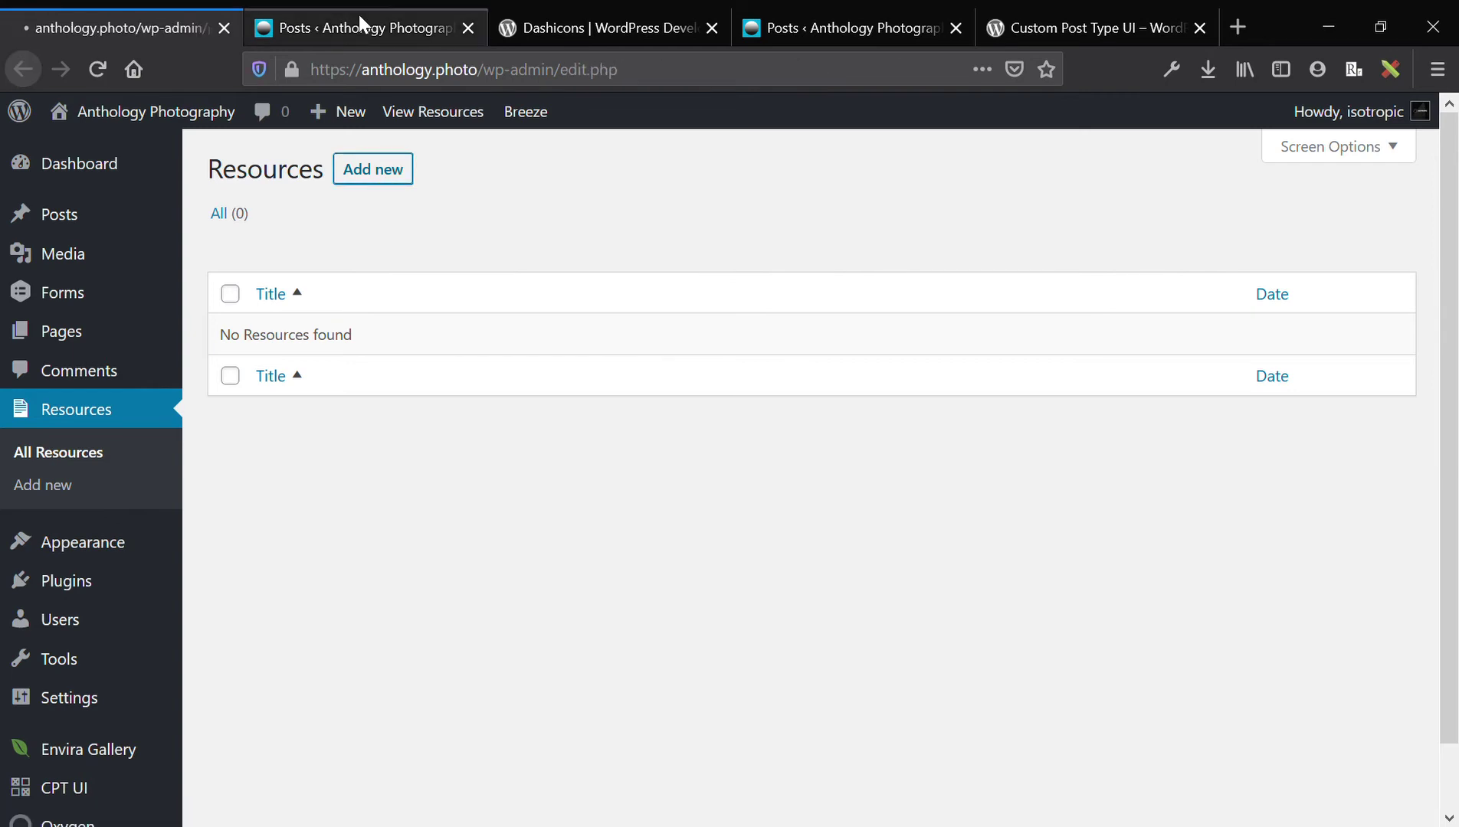
pyautogui.click(359, 14)
pyautogui.click(386, 90)
pyautogui.write('unsplash.com/')
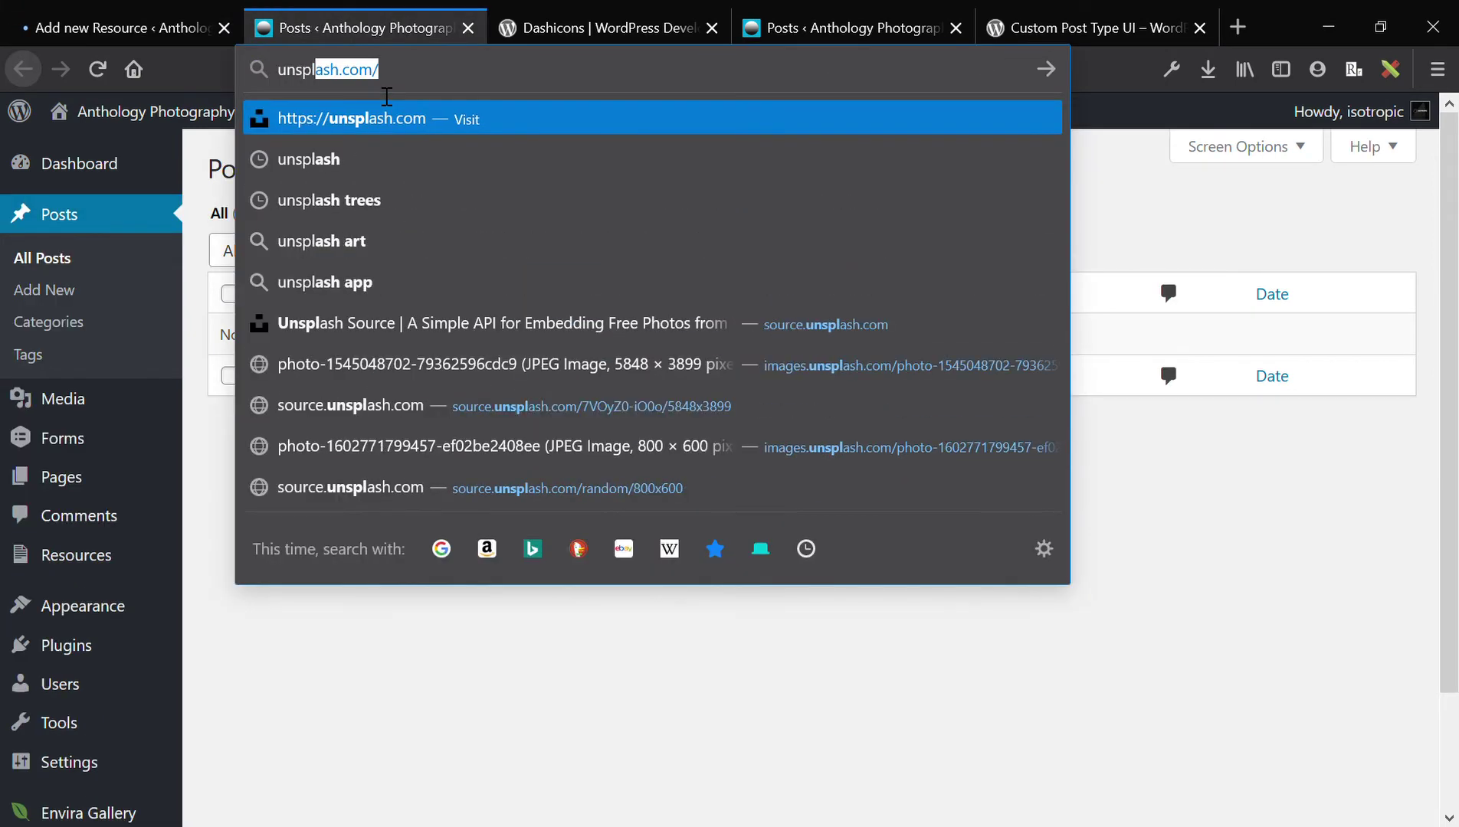
pyautogui.press('Return')
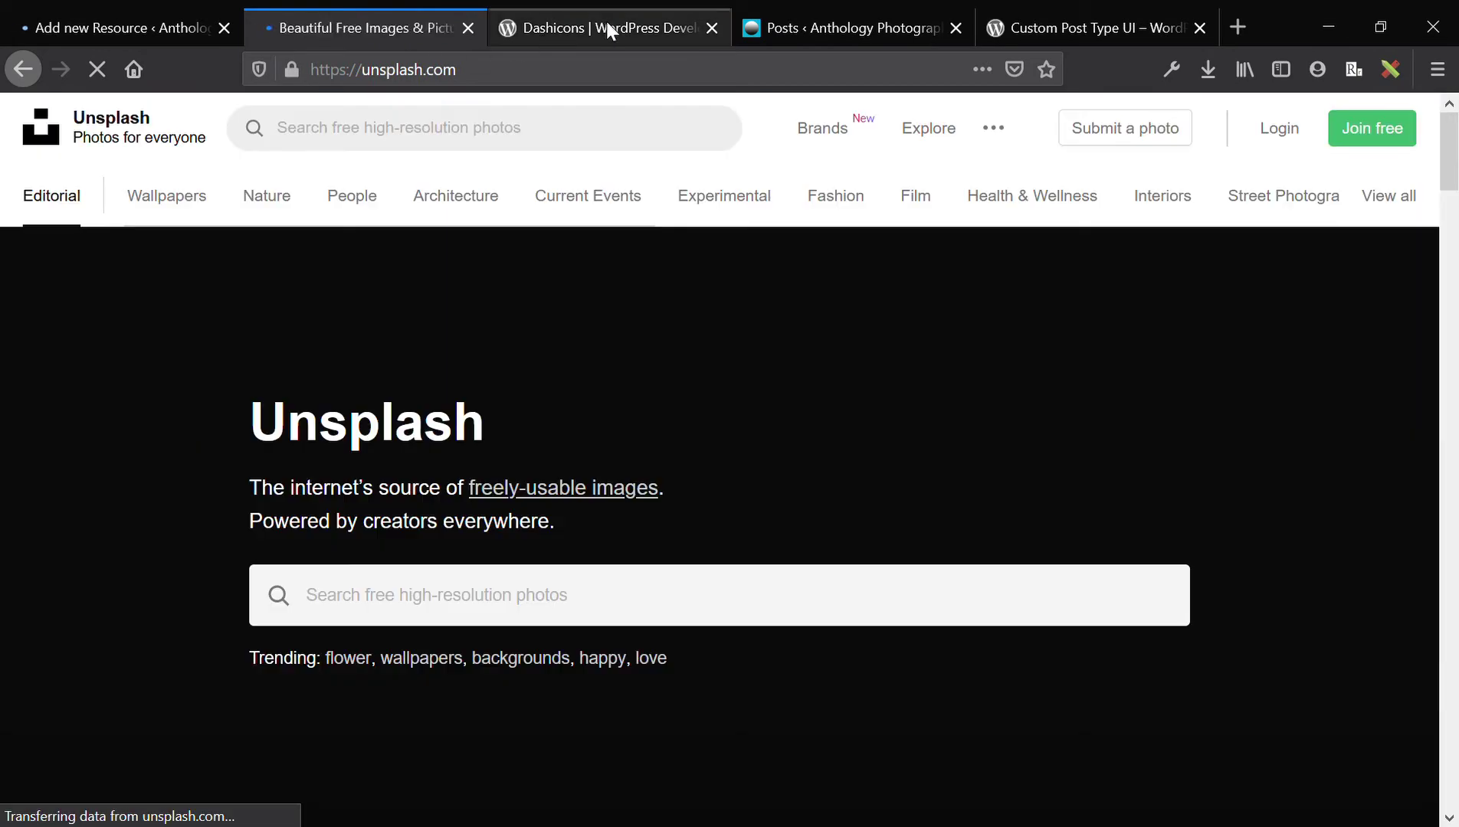
# Load the loremipsum.io placeholder text site in the Dashicons browser tab.
pyautogui.click(606, 18)
pyautogui.click(474, 76)
pyautogui.write('lorem')
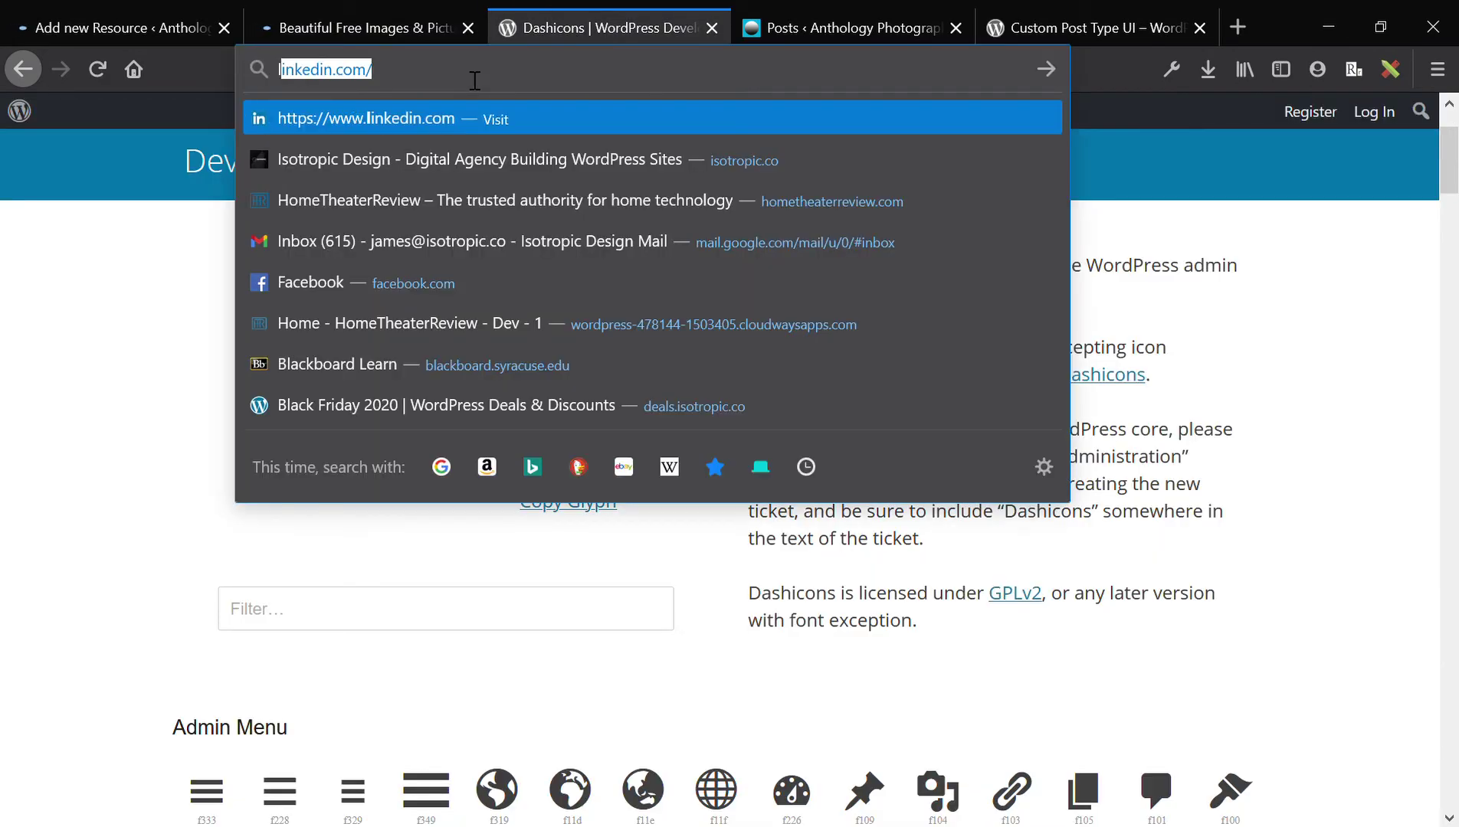
pyautogui.write('i')
pyautogui.press('BackSpace')
pyautogui.press('BackSpace')
pyautogui.click(311, 323)
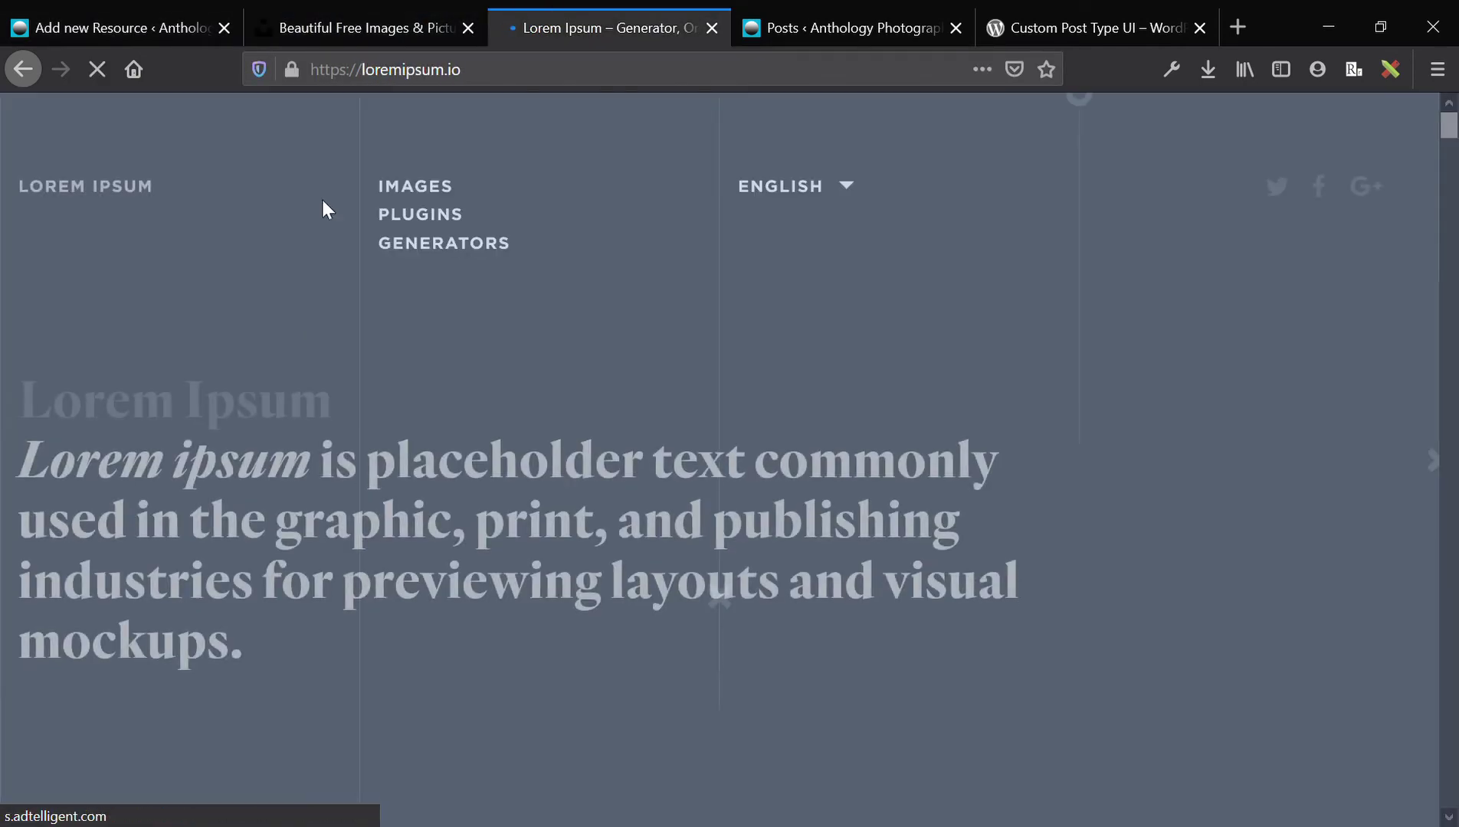
# Copy the generated Lorem ipsum paragraph and paste it into the body of the new resource.
pyautogui.scroll(-5, 359, 283)
pyautogui.tripleClick(399, 557)
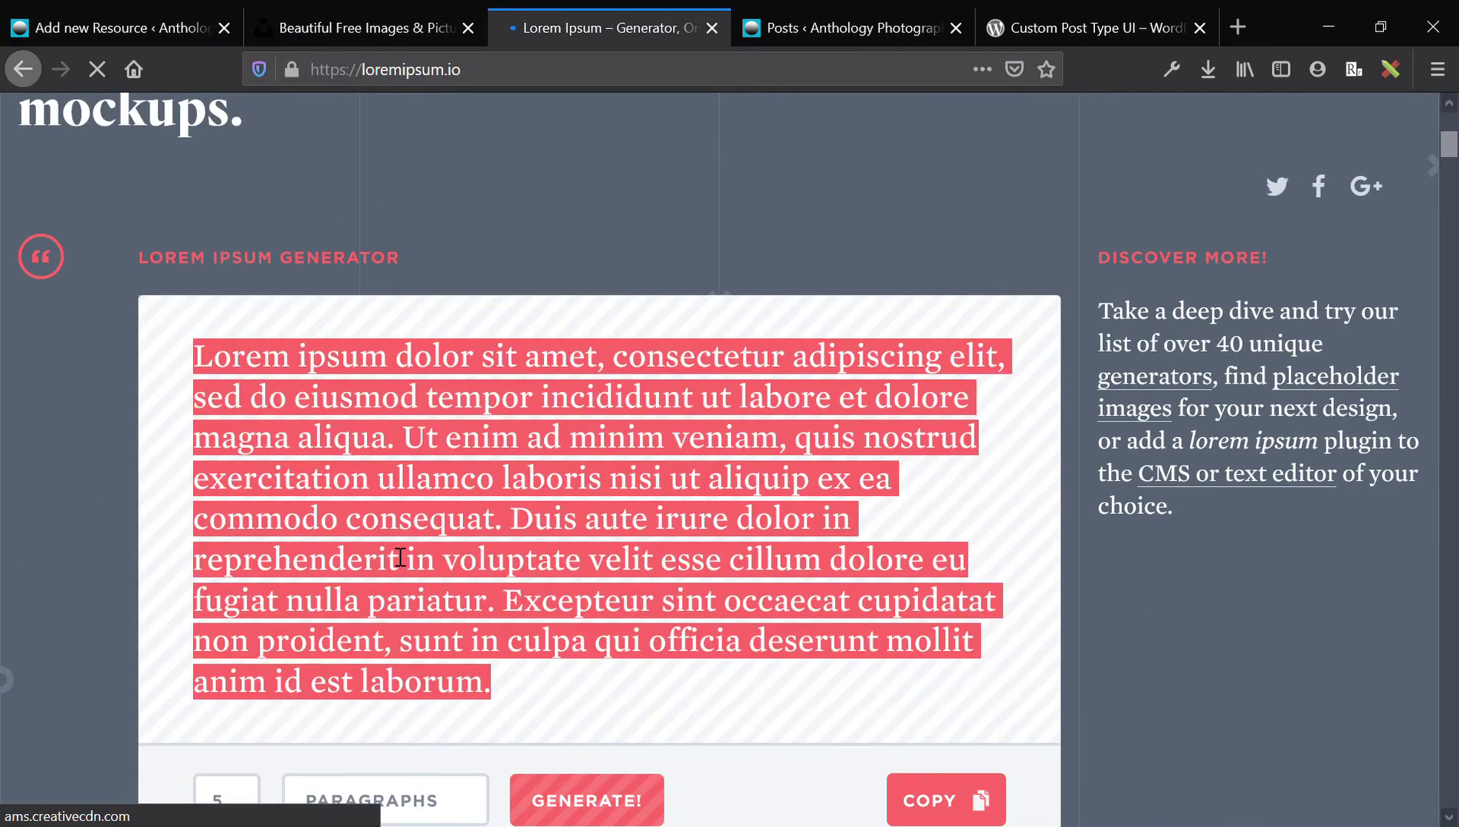
pyautogui.hotkey('ctrl', '1')
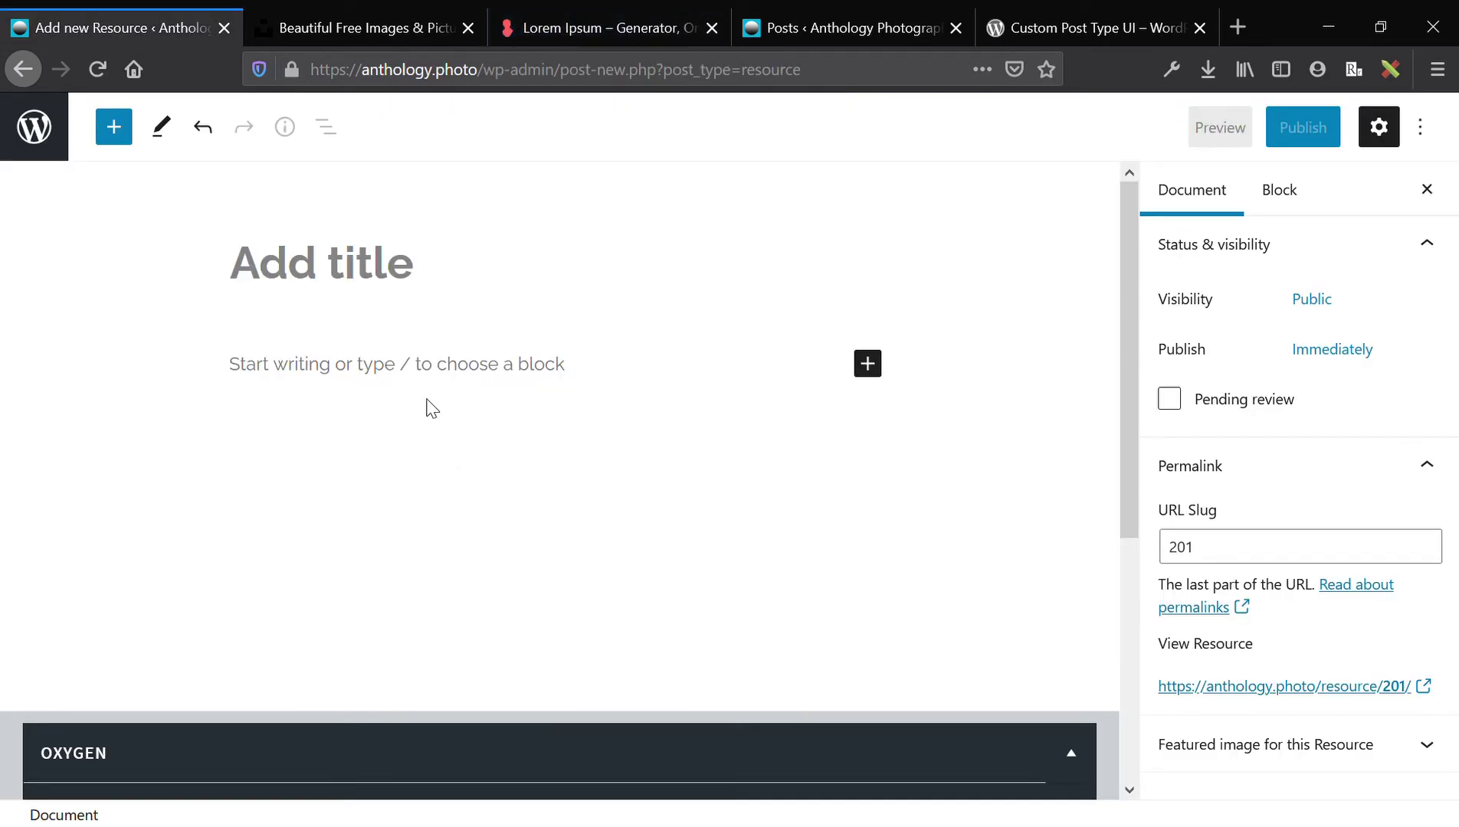
pyautogui.click(417, 378)
# Download the rainy red leaves photo and the snowy mountain range photo from Unsplash's Wallpapers category.
pyautogui.hotkey('ctrl', '2')
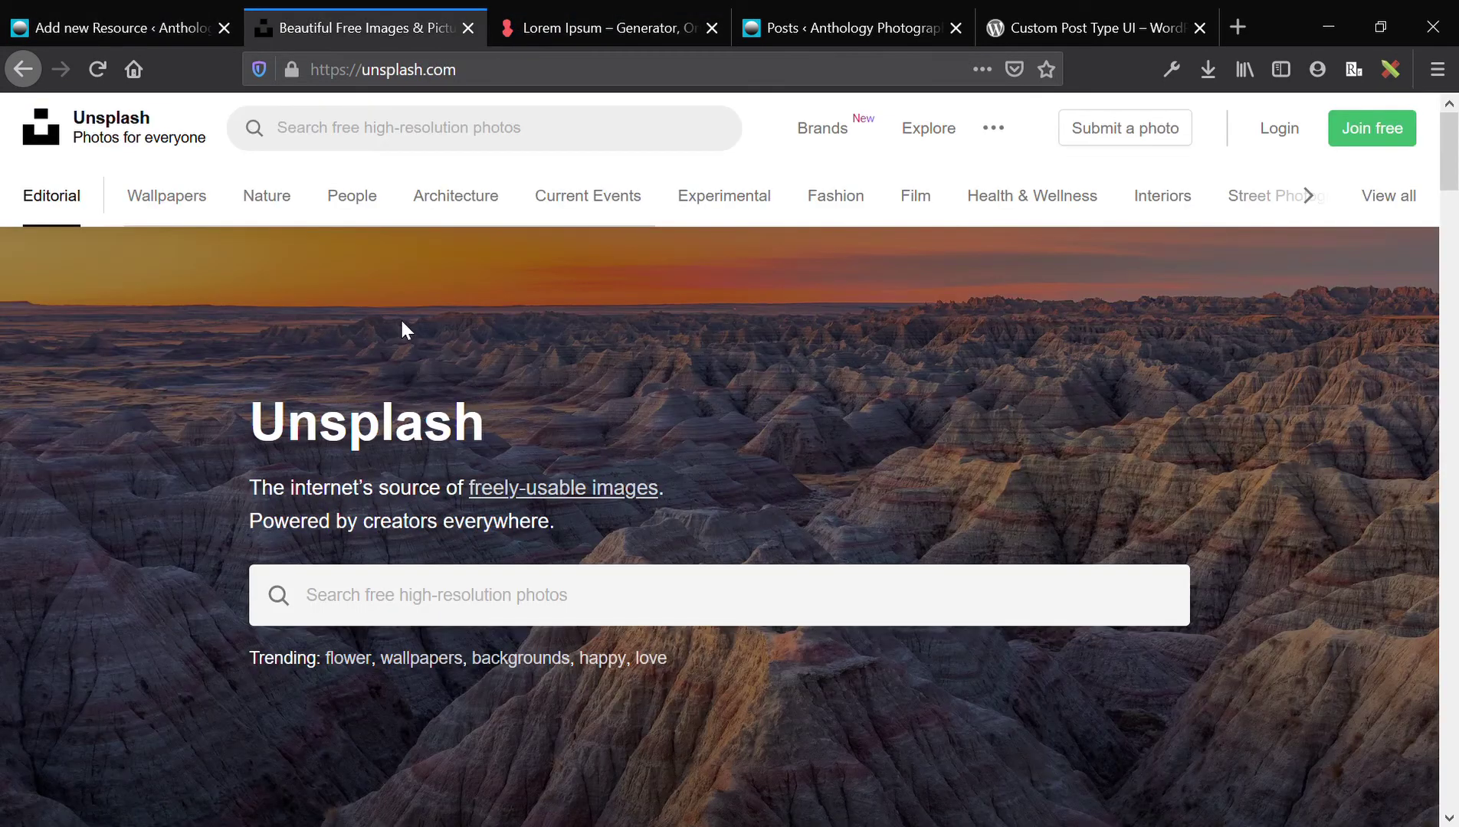
pyautogui.click(192, 209)
pyautogui.scroll(-4, 615, 494)
pyautogui.scroll(-4, 616, 493)
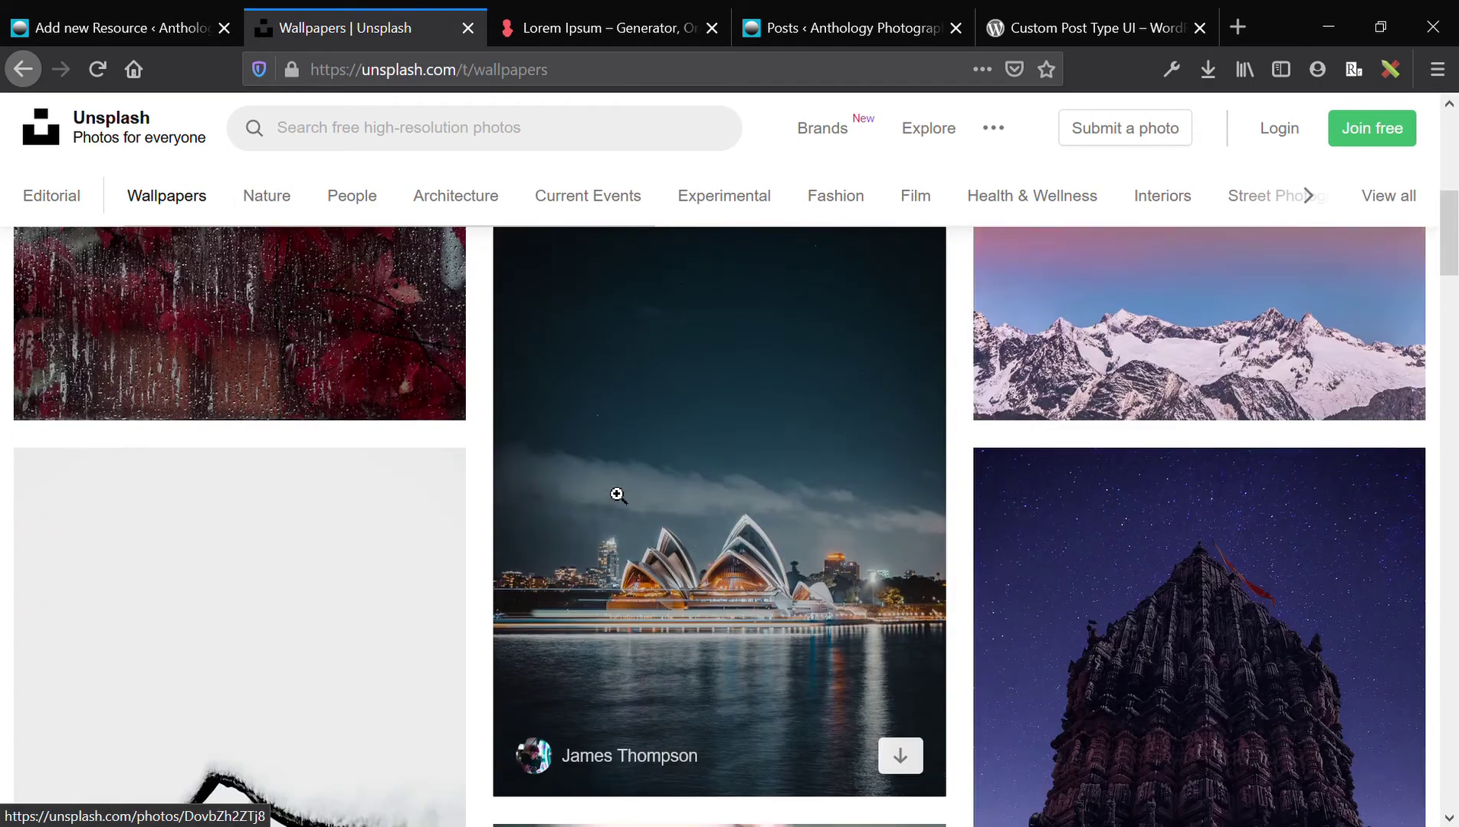
pyautogui.click(421, 380)
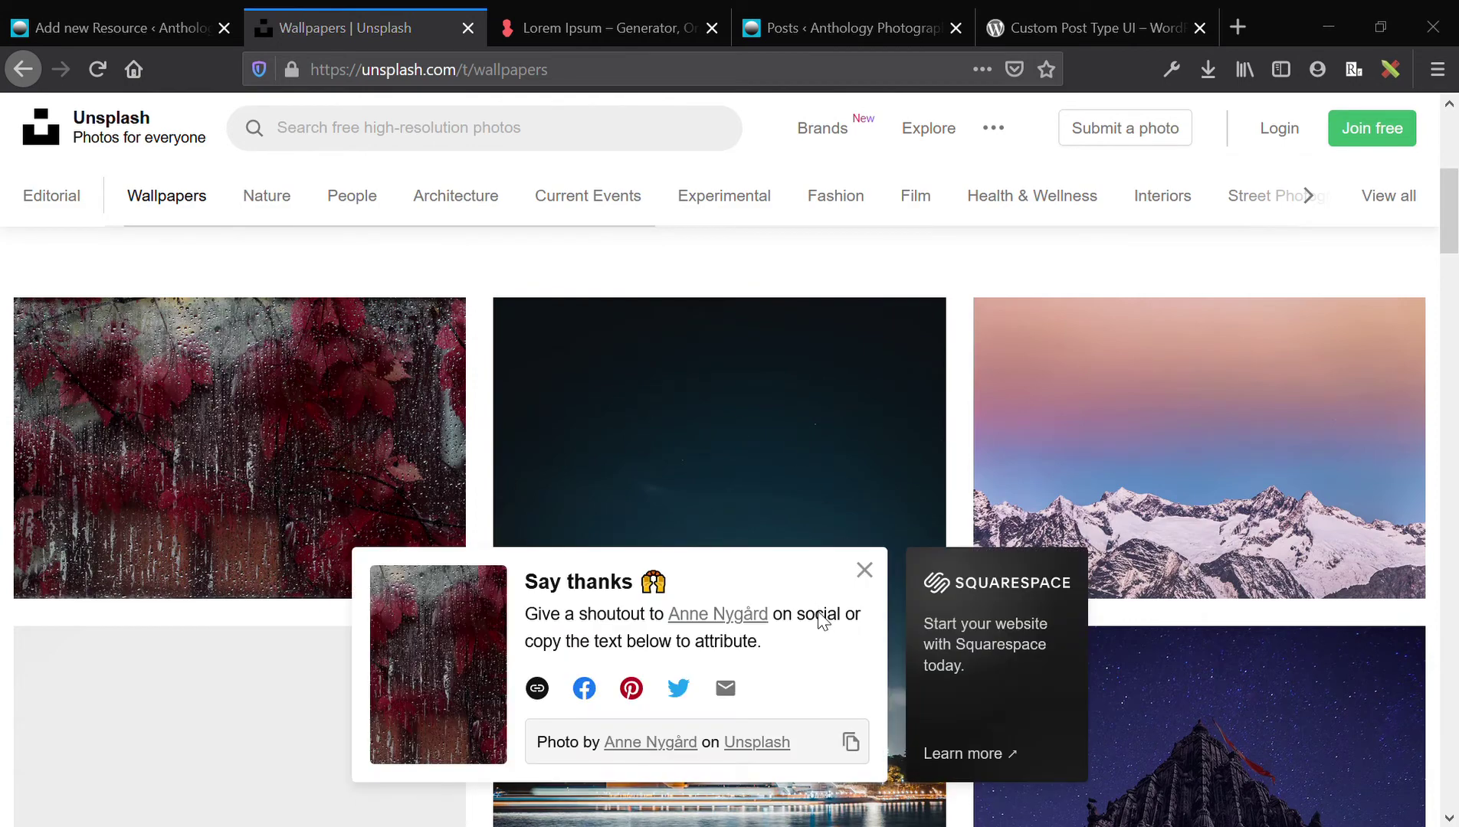
pyautogui.moveTo(1402, 575)
pyautogui.click(1380, 559)
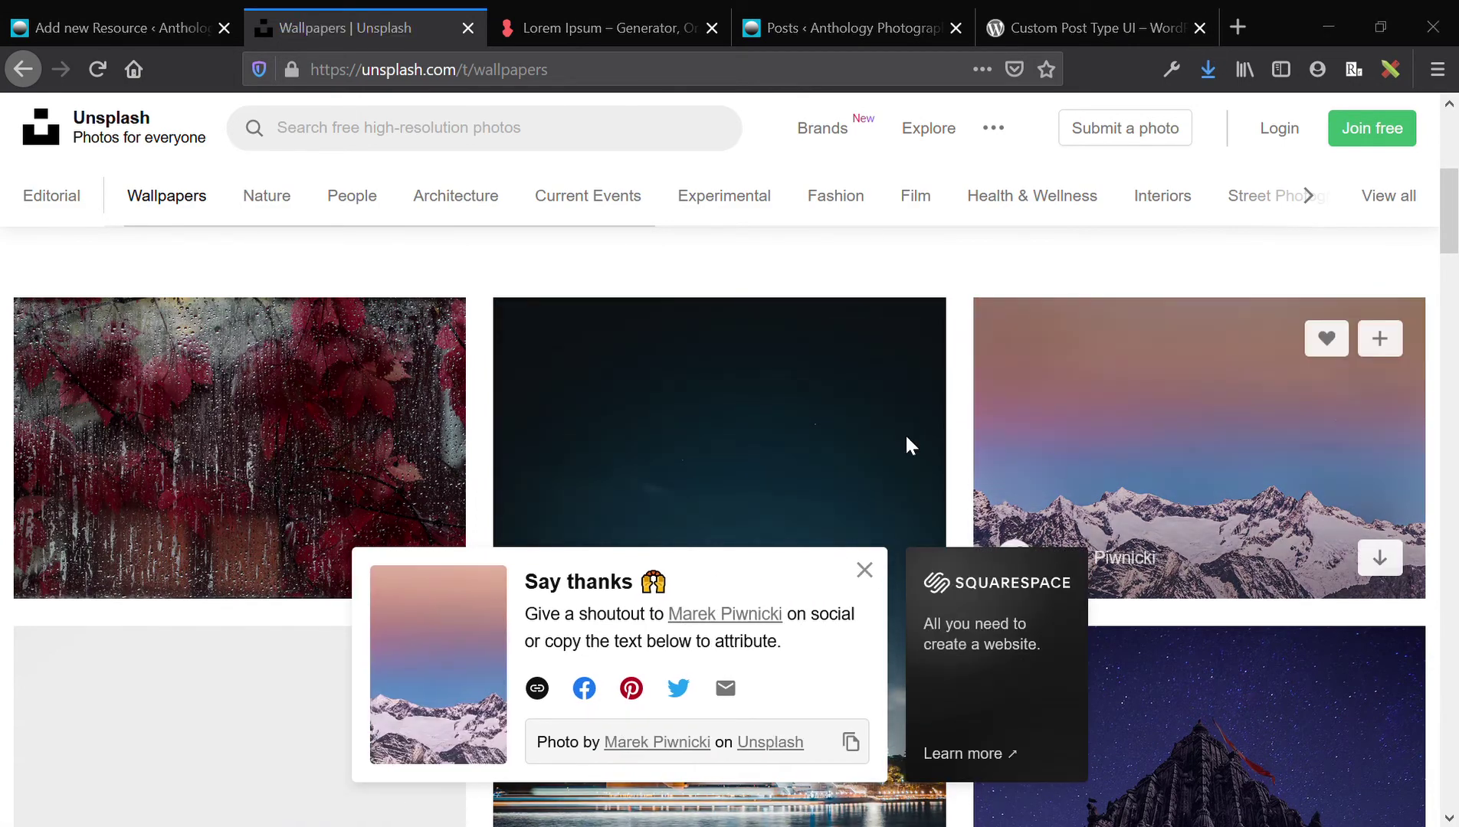
# Replace the resource's Lorem ipsum quote block with the same text as a plain paragraph block.
pyautogui.click(52, 17)
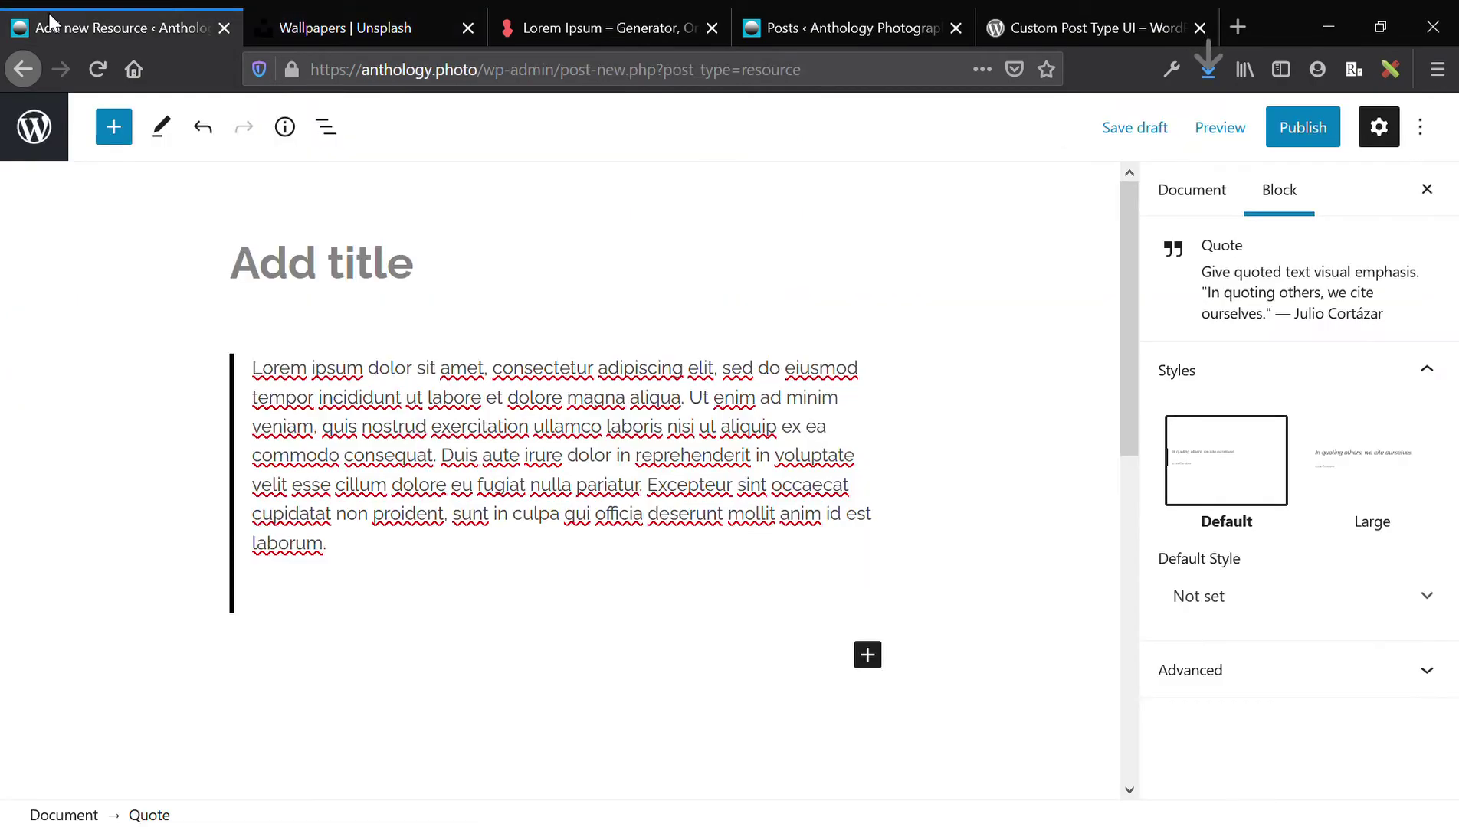
pyautogui.click(384, 444)
pyautogui.hotkey('ctrl', 'a')
pyautogui.hotkey('ctrl', 'c')
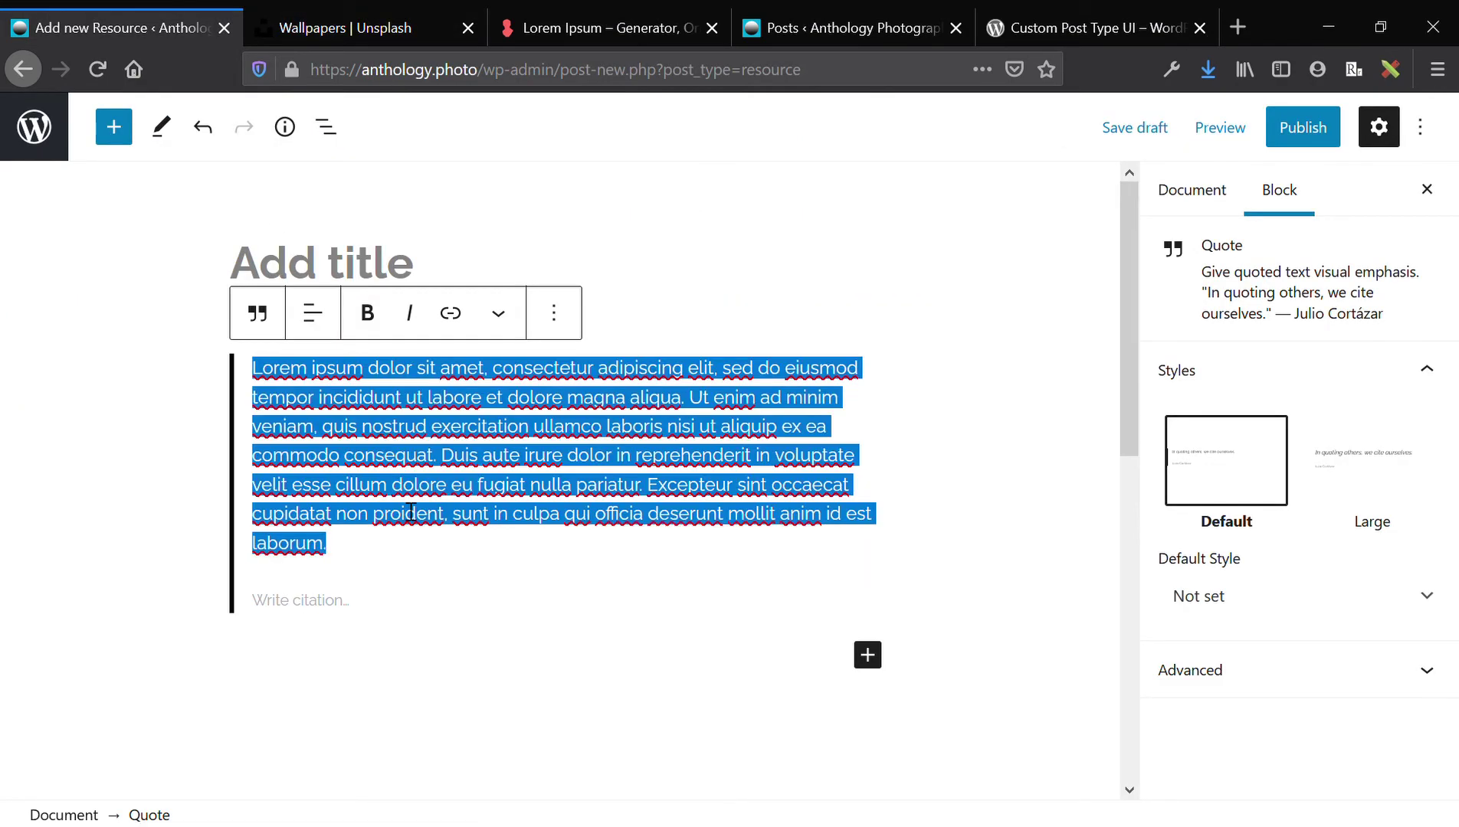
pyautogui.press('BackSpace')
pyautogui.press('BackSpace')
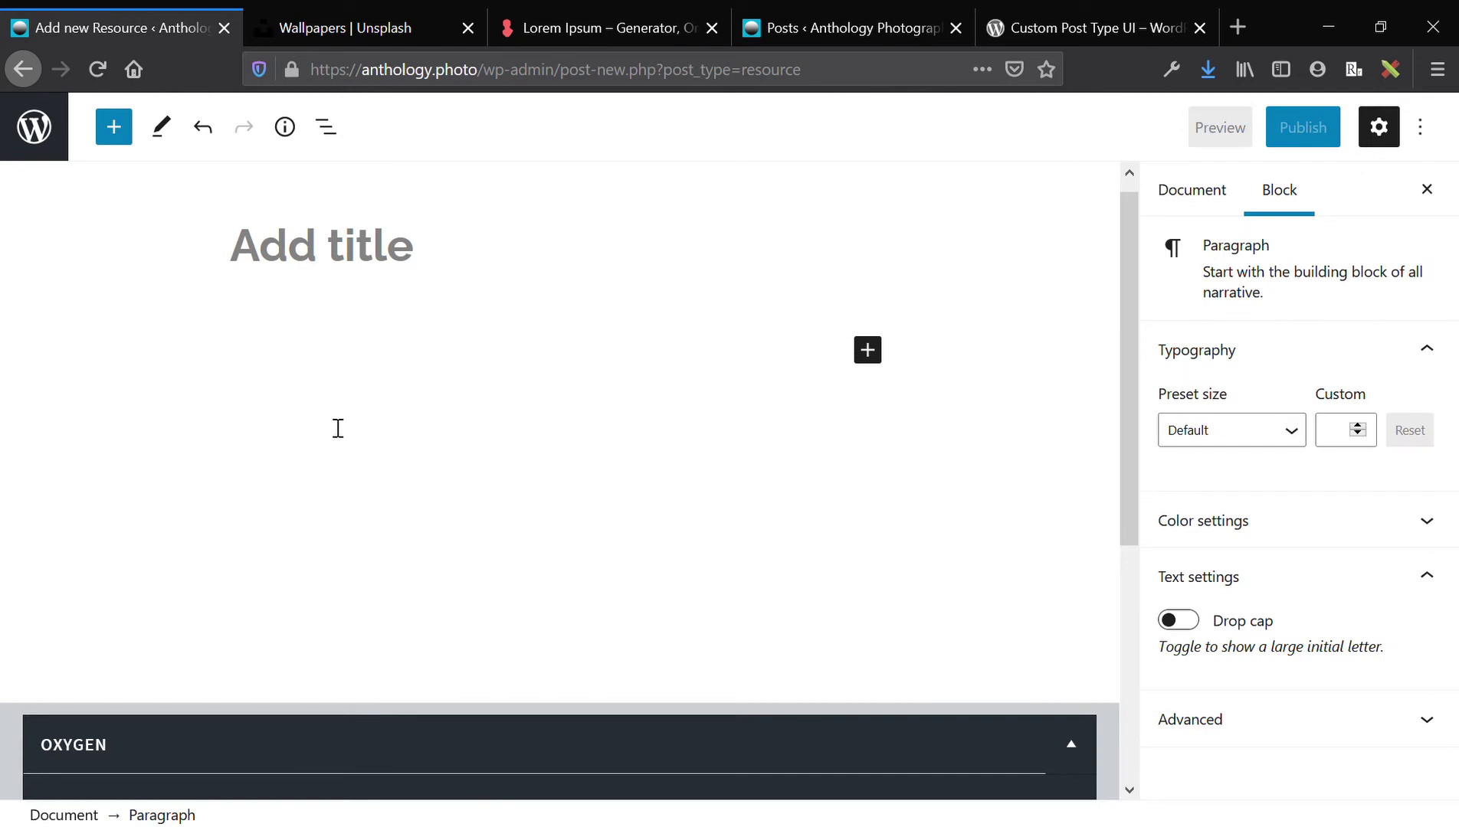
pyautogui.hotkey('ctrl', 'v')
pyautogui.scroll(2, 345, 425)
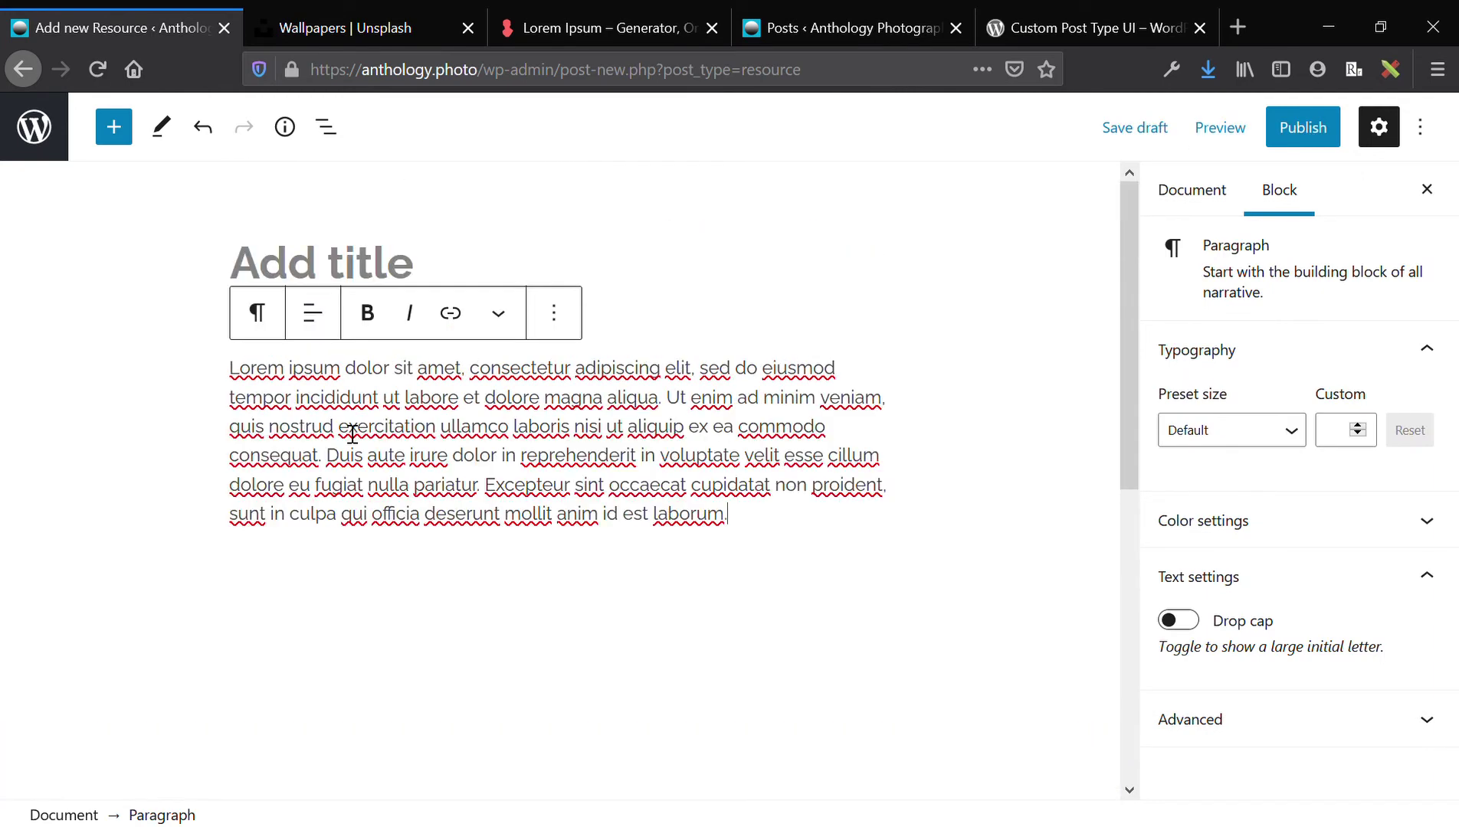
# Title the new resource "Resource 1".
pyautogui.click(476, 277)
pyautogui.write('Resource 1')
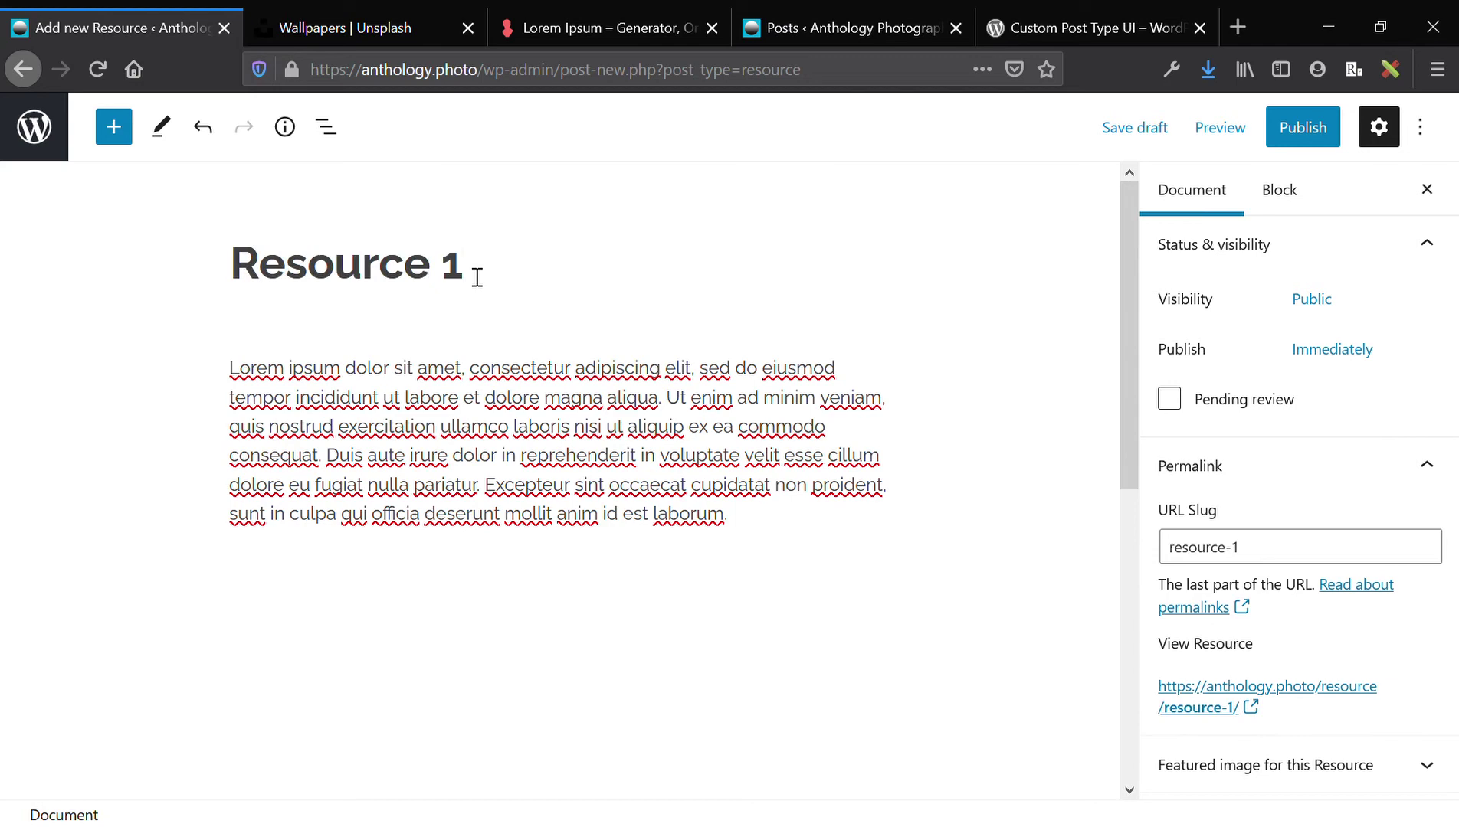
pyautogui.scroll(-3, 477, 277)
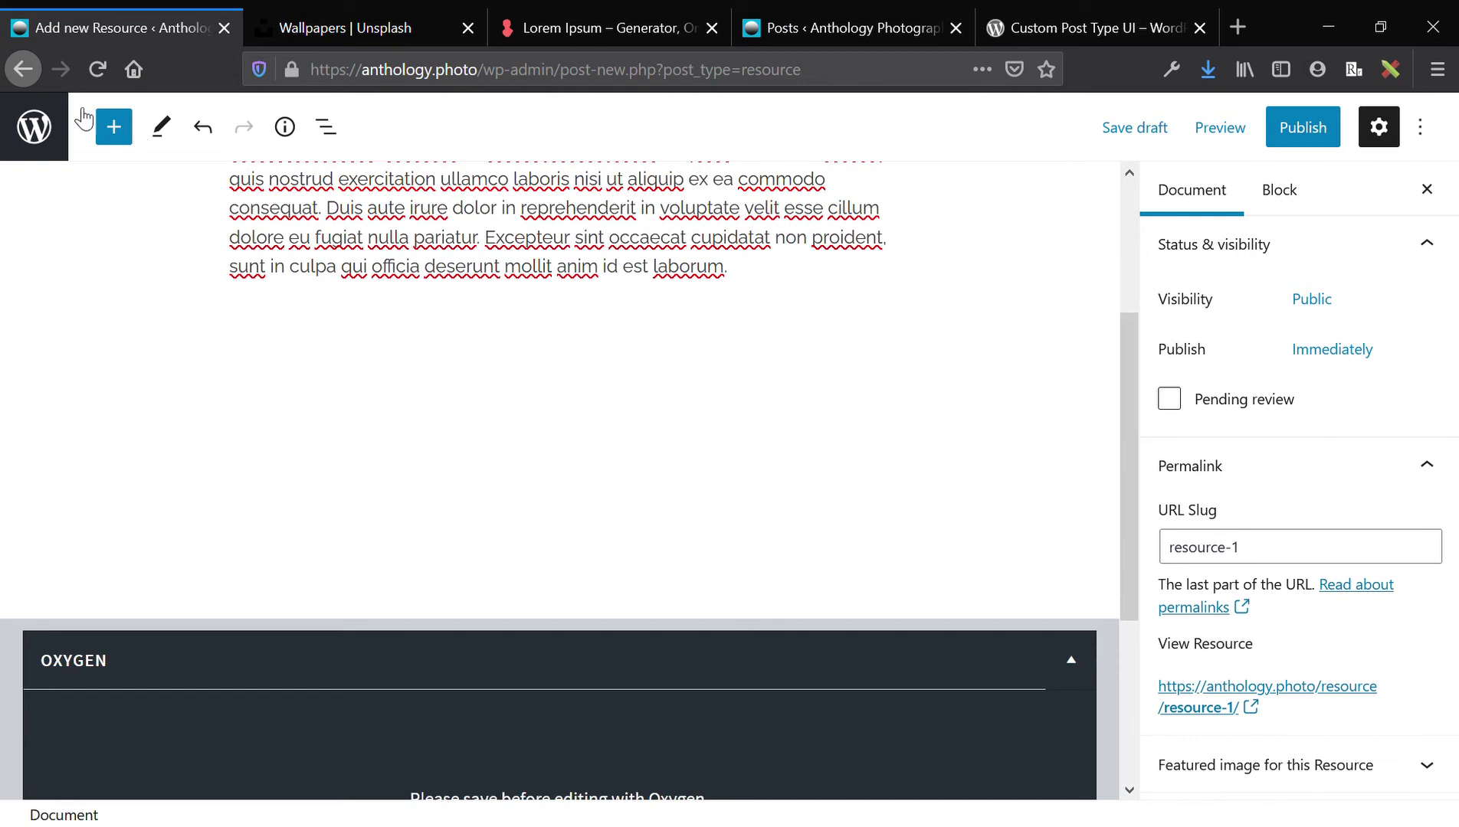
# Open the Resources list in a separate browser tab, leaving the unsaved resource open in its editor.
pyautogui.click(52, 129)
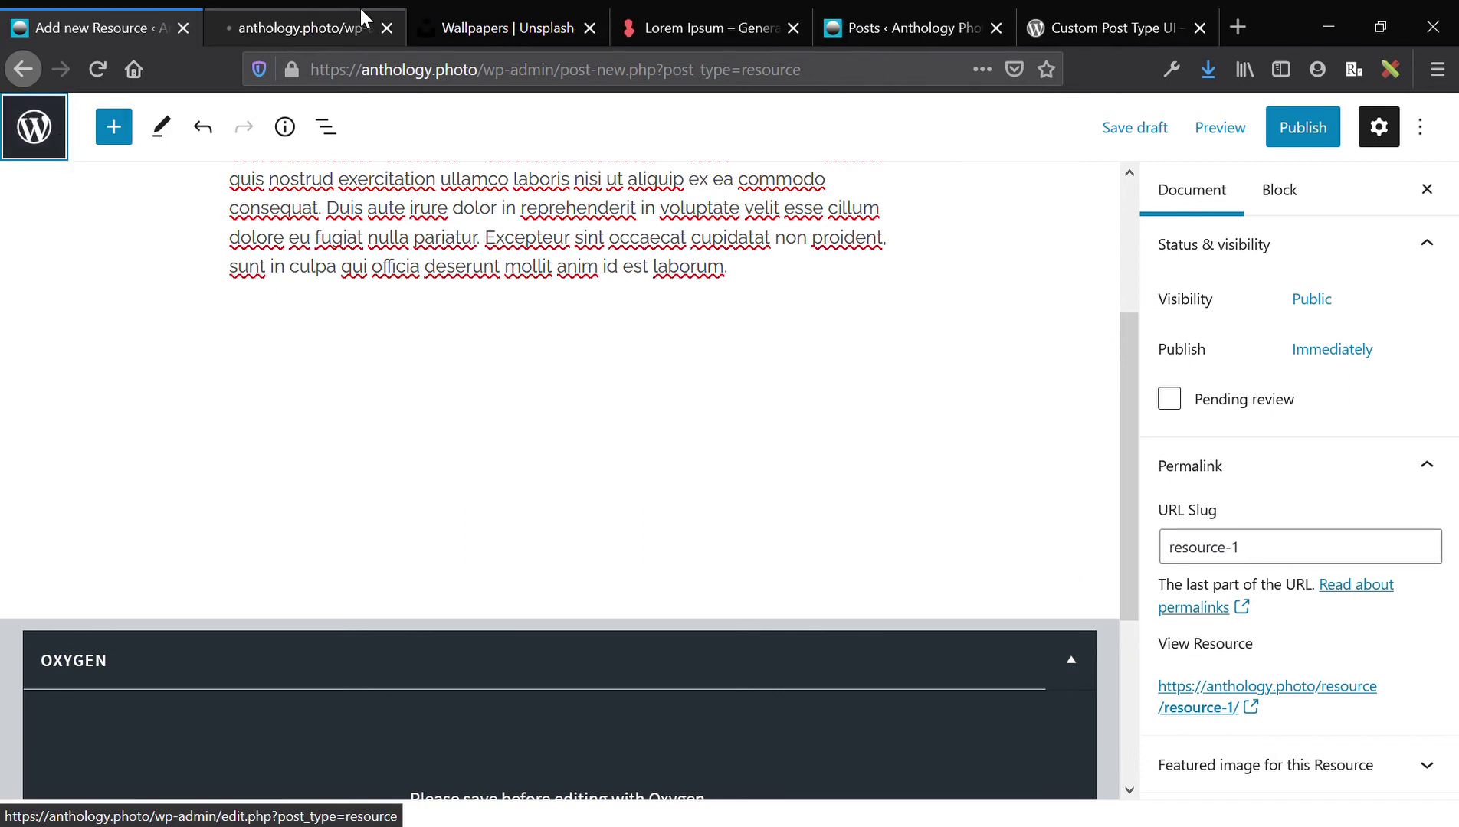
pyautogui.click(360, 16)
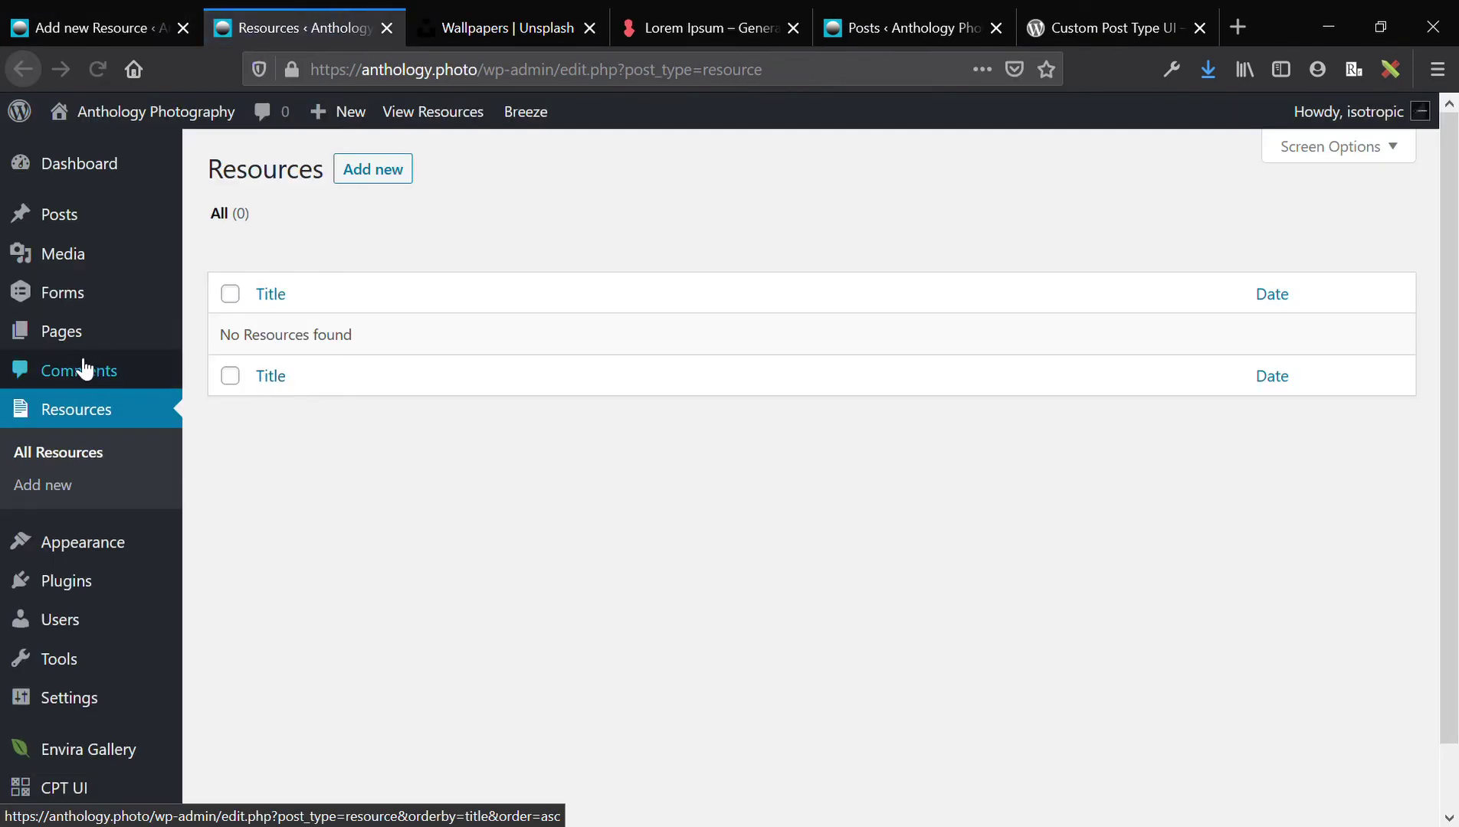
pyautogui.moveTo(84, 346)
pyautogui.scroll(-1, 153, 536)
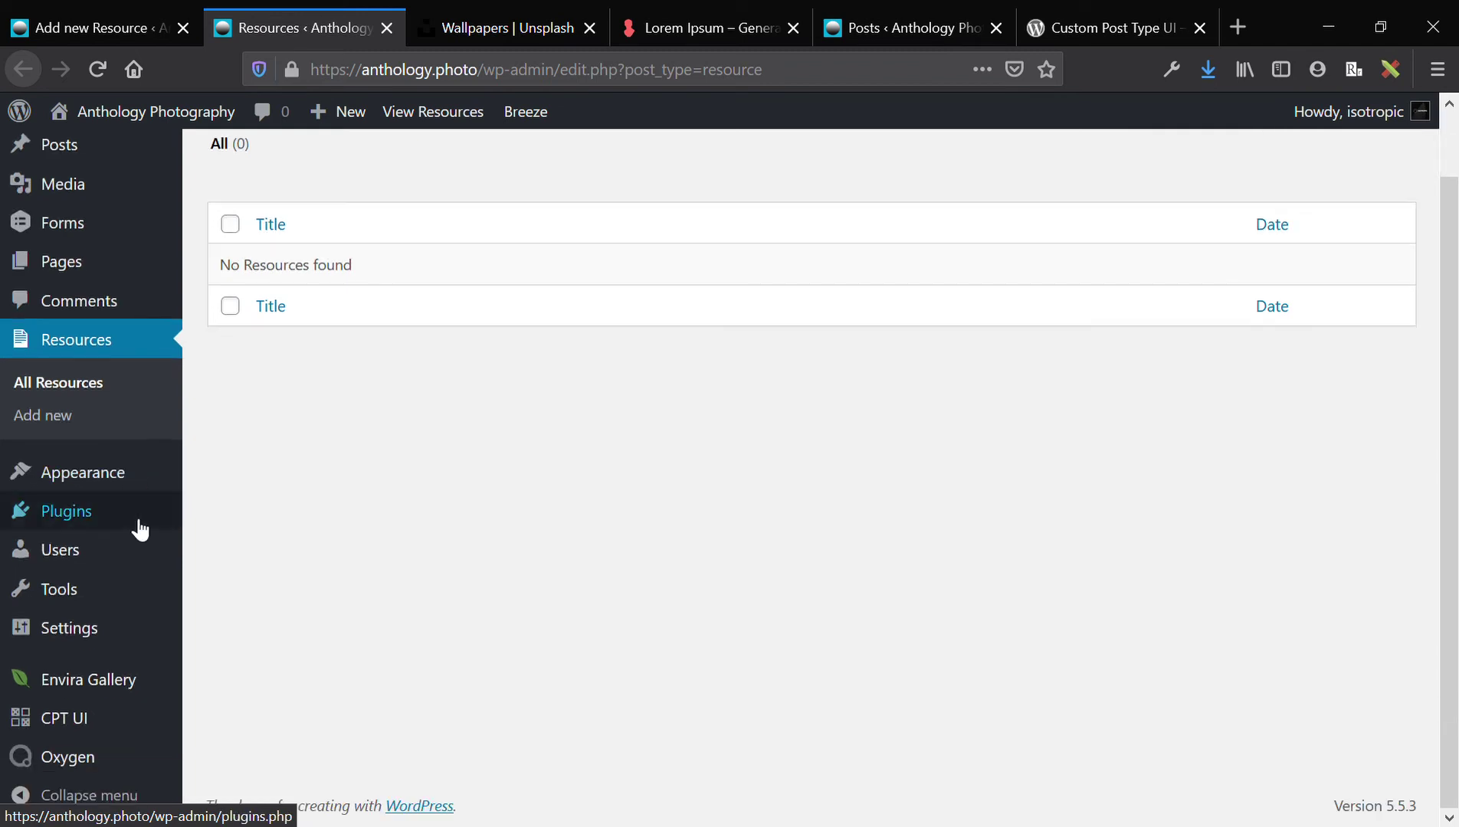
pyautogui.moveTo(72, 613)
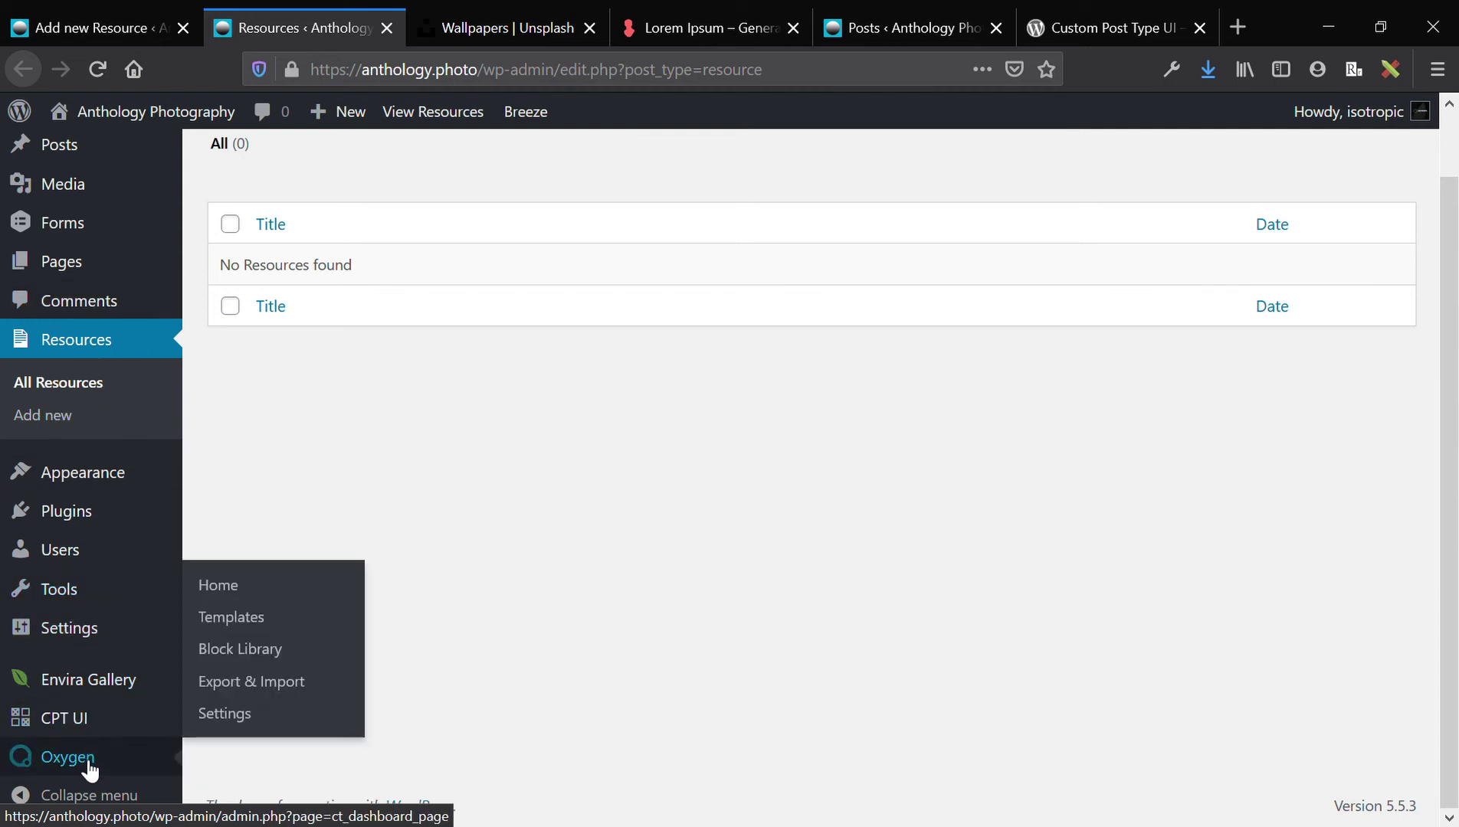
# Open CPT UI's Add/Edit Post Types page in a separate browser tab and load the Resources post type for editing.
pyautogui.moveTo(83, 721)
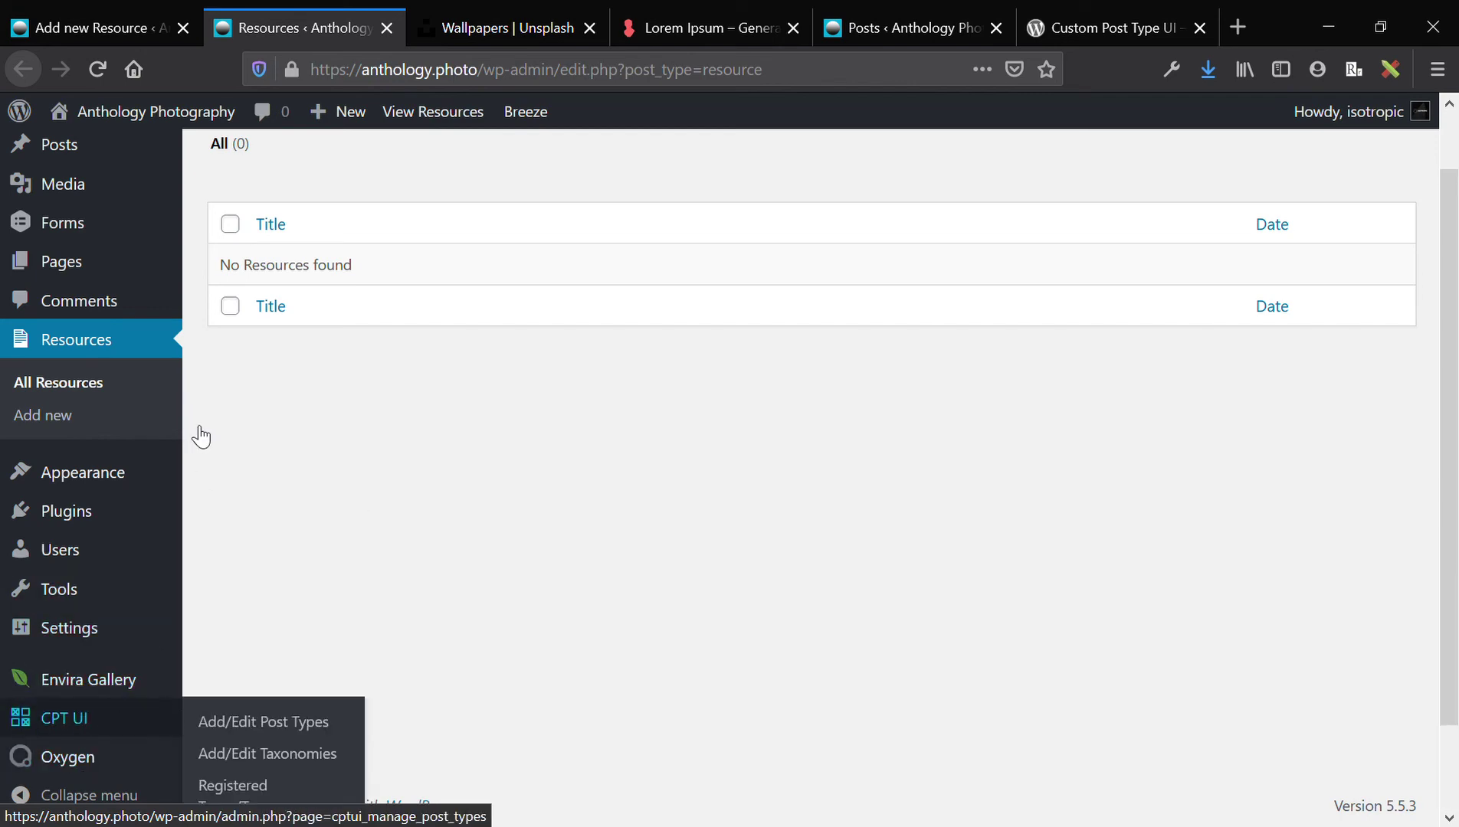
pyautogui.click(443, 16)
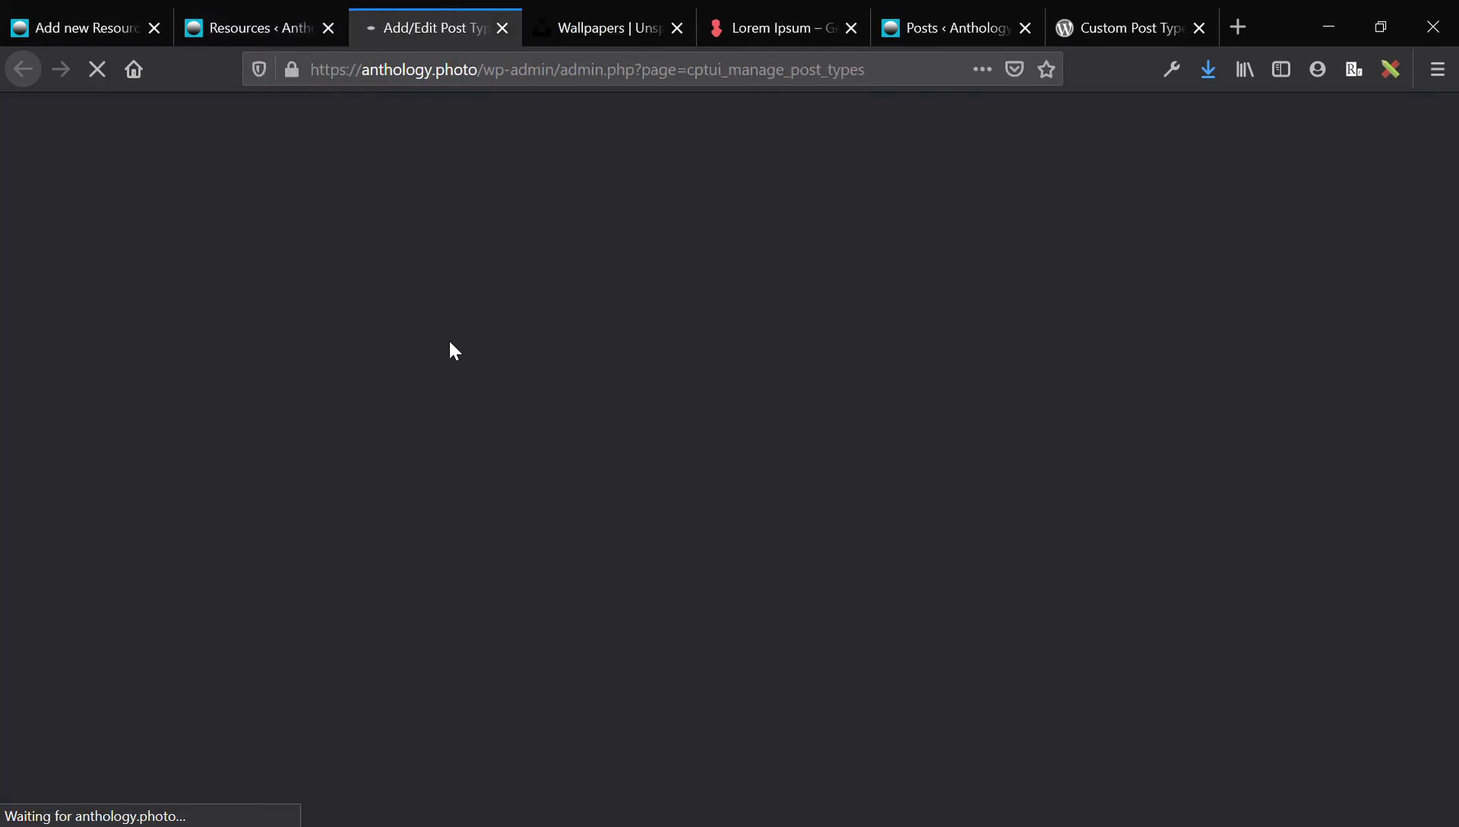
pyautogui.scroll(-8, 452, 344)
pyautogui.scroll(6, 406, 245)
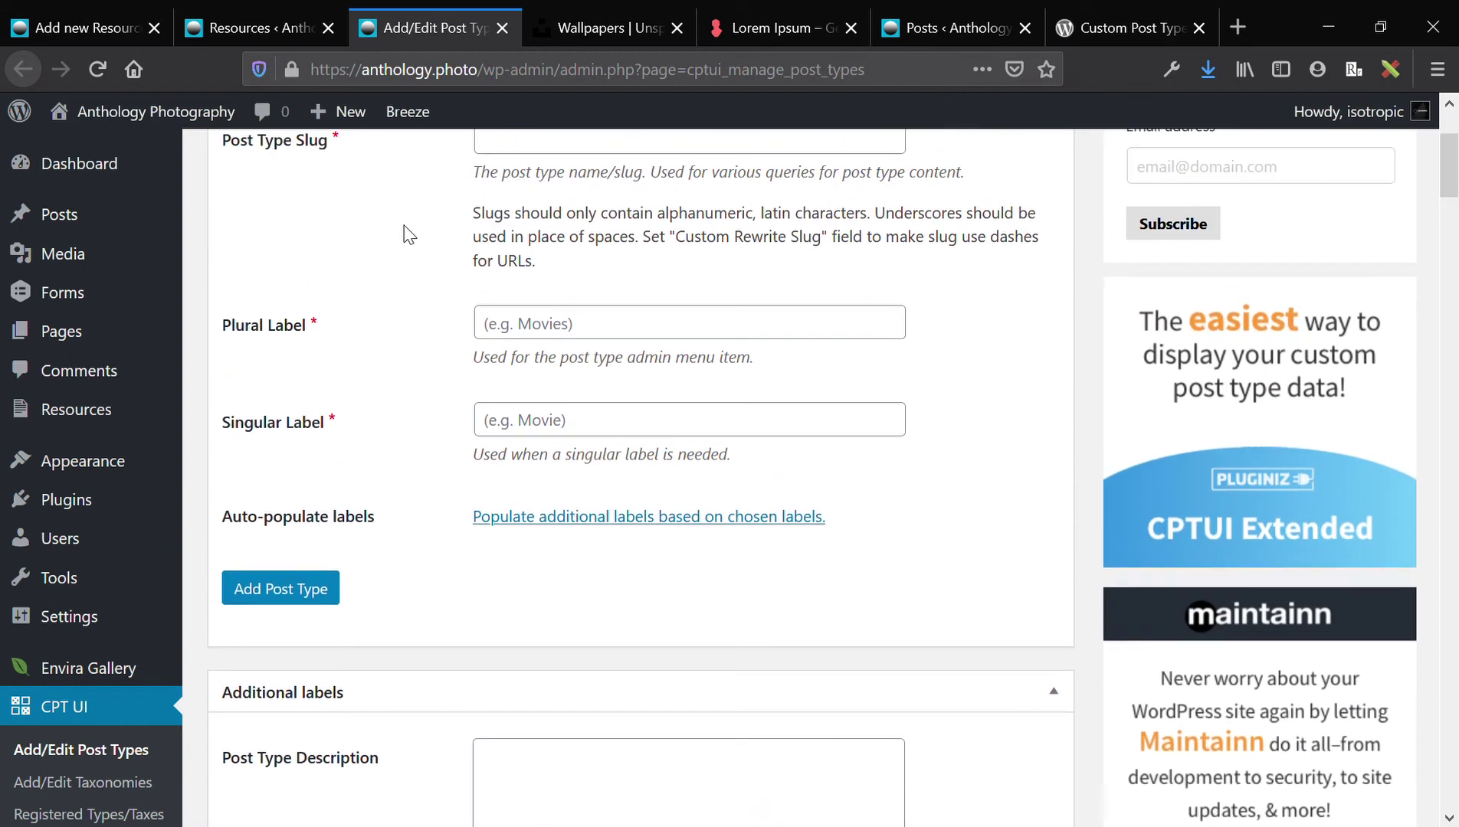
pyautogui.scroll(3, 406, 230)
pyautogui.click(420, 205)
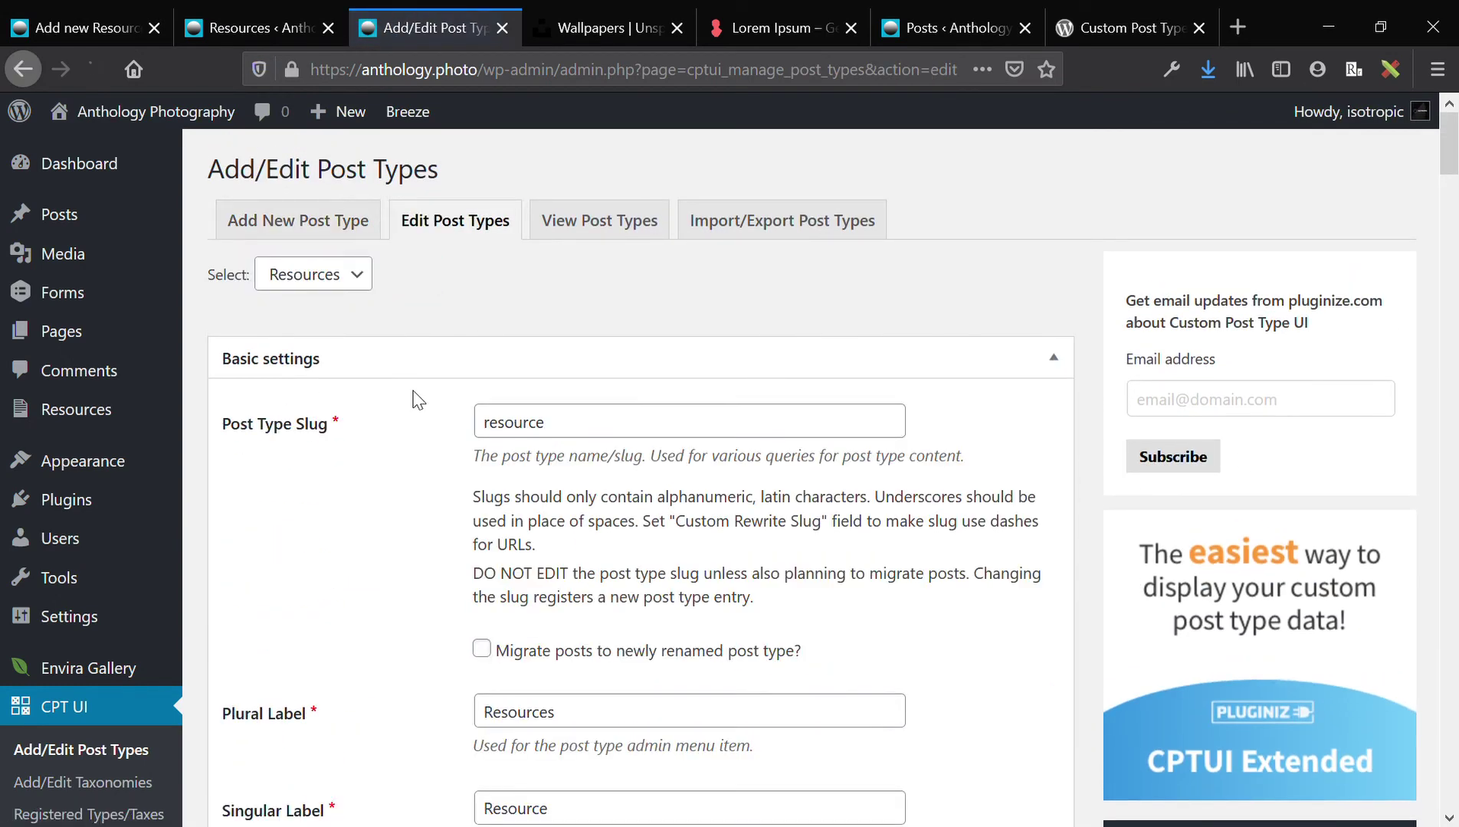
# Set the Has Archive slug of the Resources post type to "resources".
pyautogui.click(483, 423)
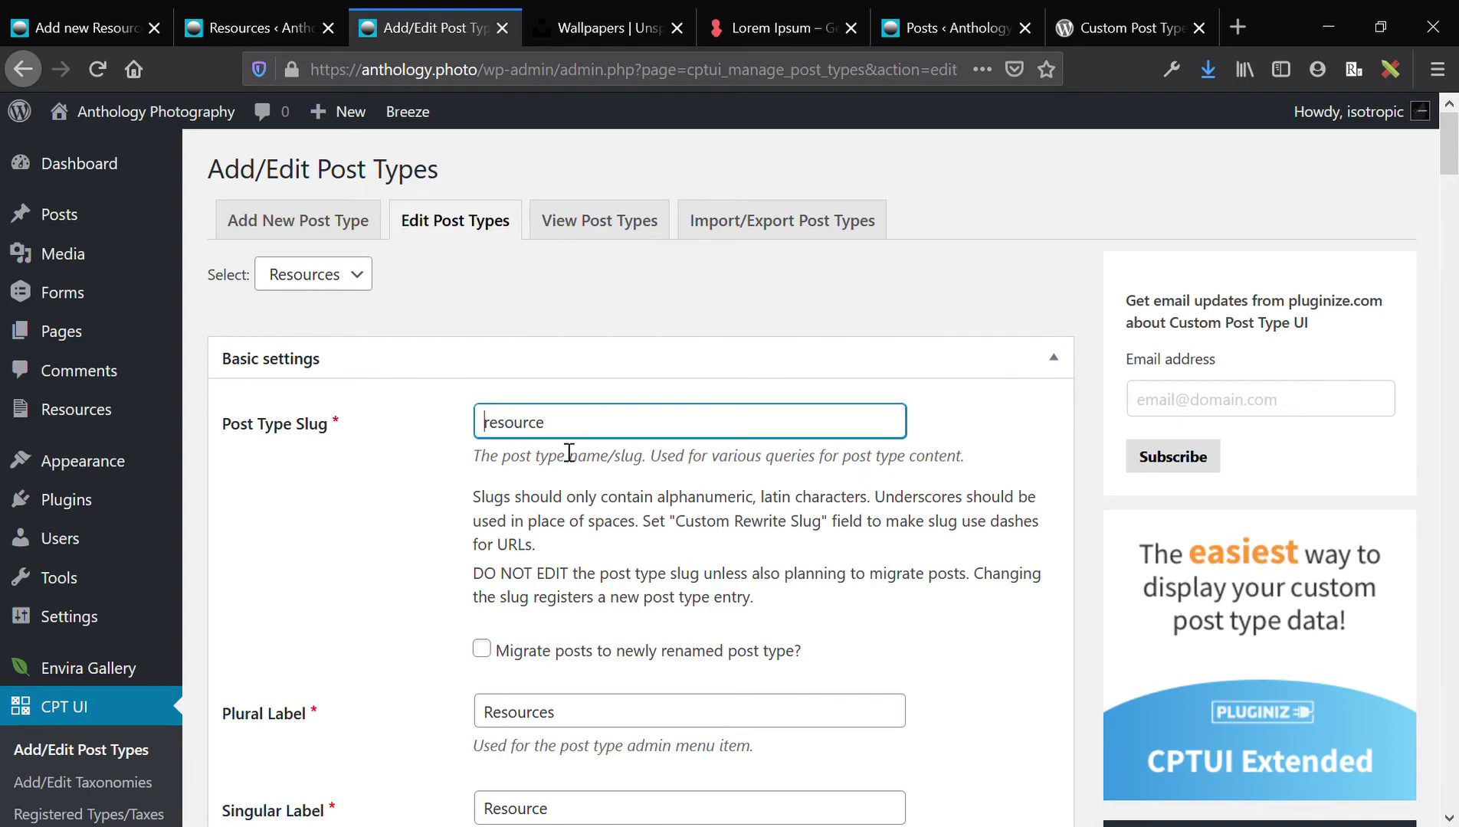
pyautogui.scroll(-10, 543, 440)
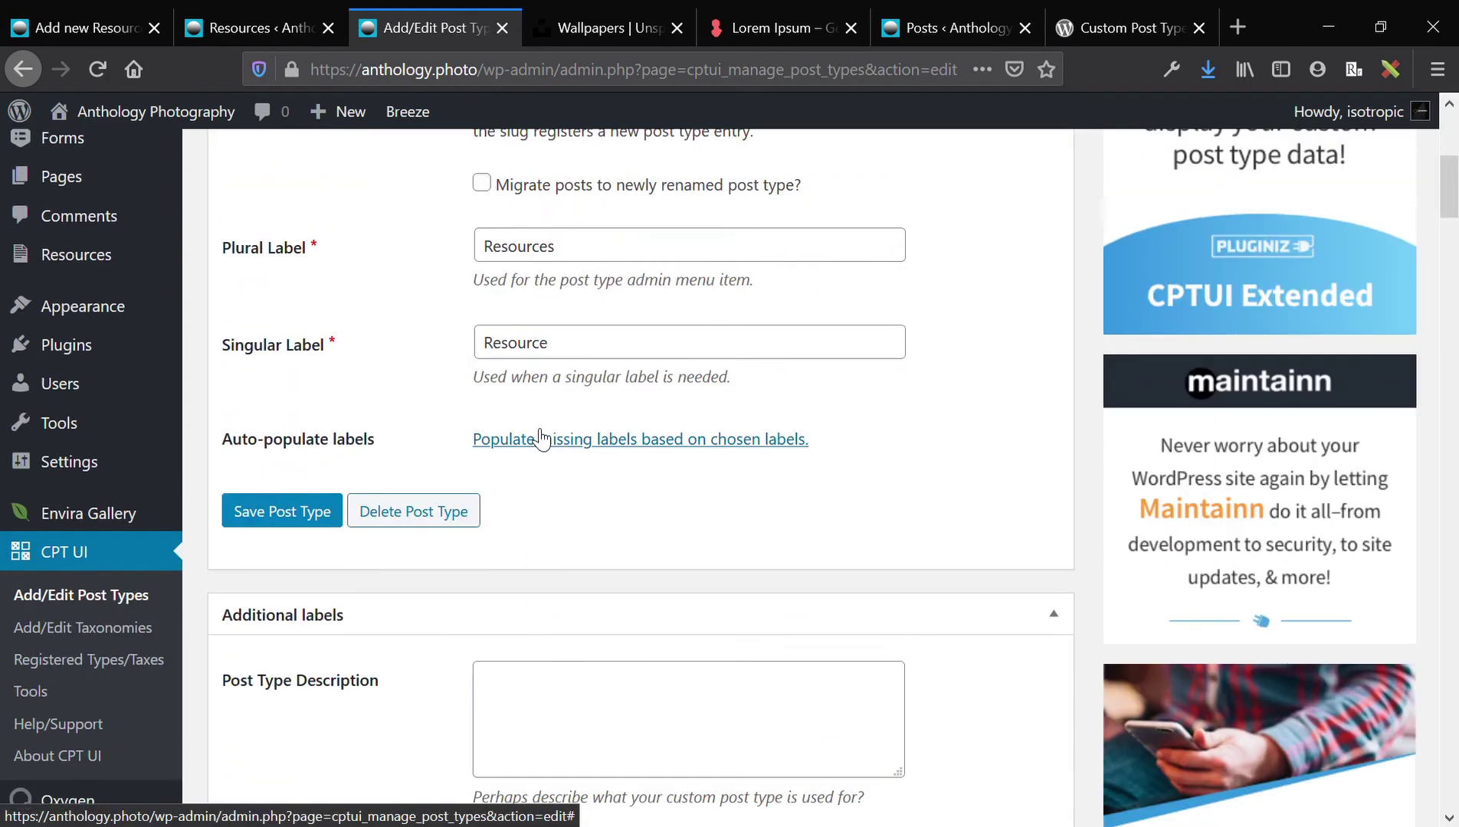
pyautogui.scroll(-20, 544, 441)
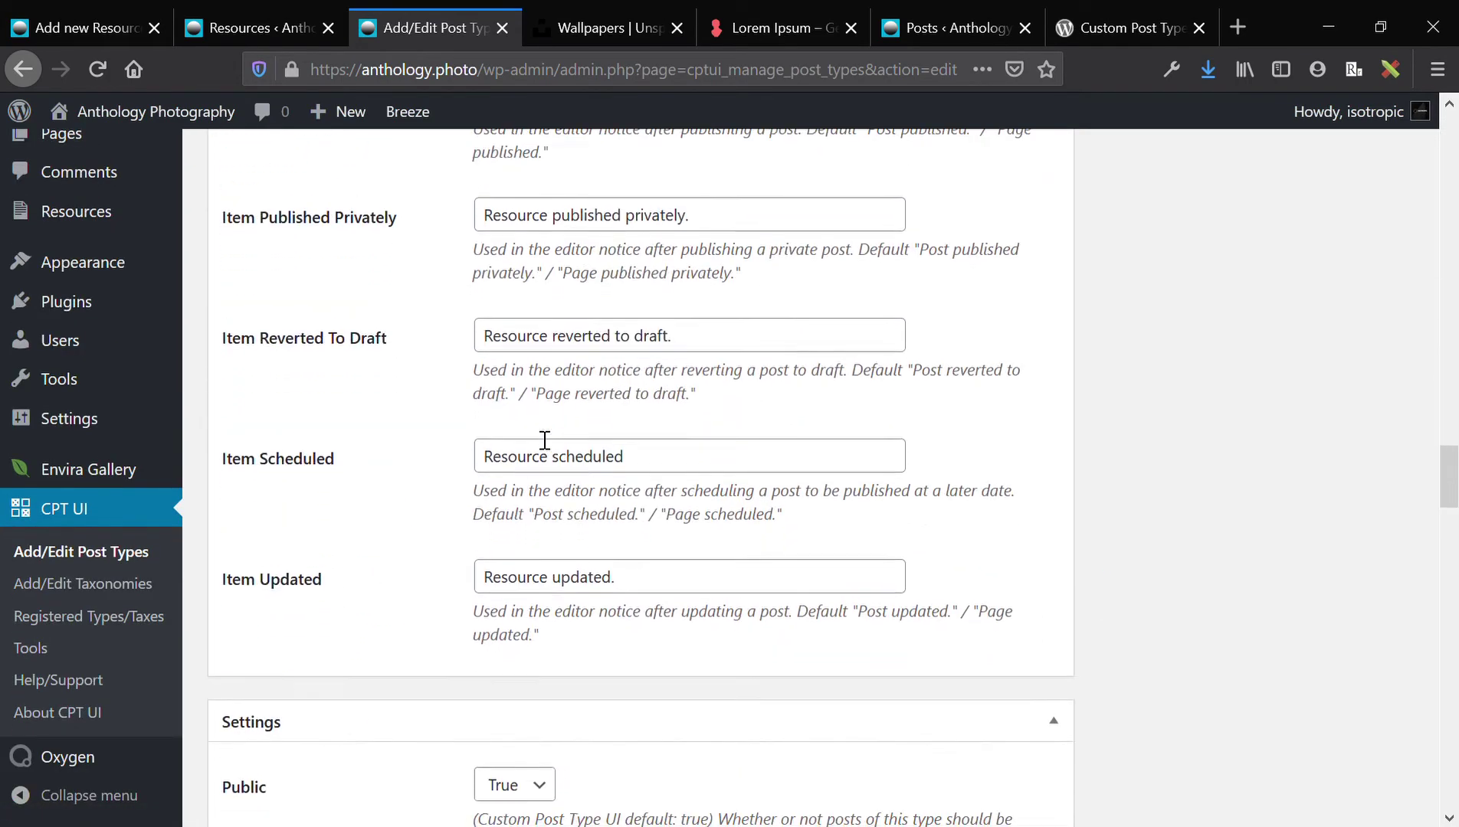
pyautogui.scroll(-8, 544, 440)
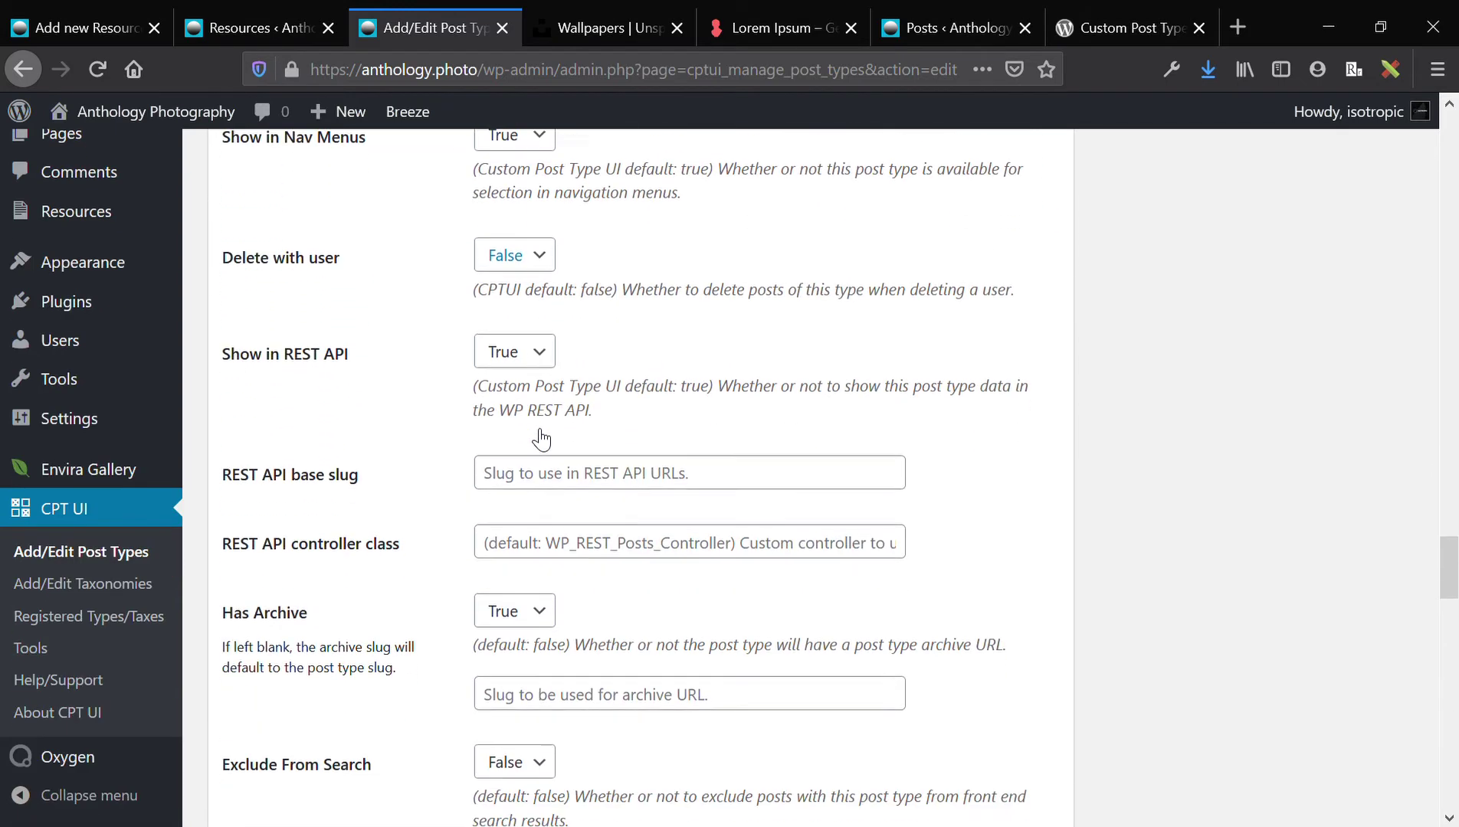
pyautogui.scroll(-1, 544, 441)
pyautogui.click(498, 508)
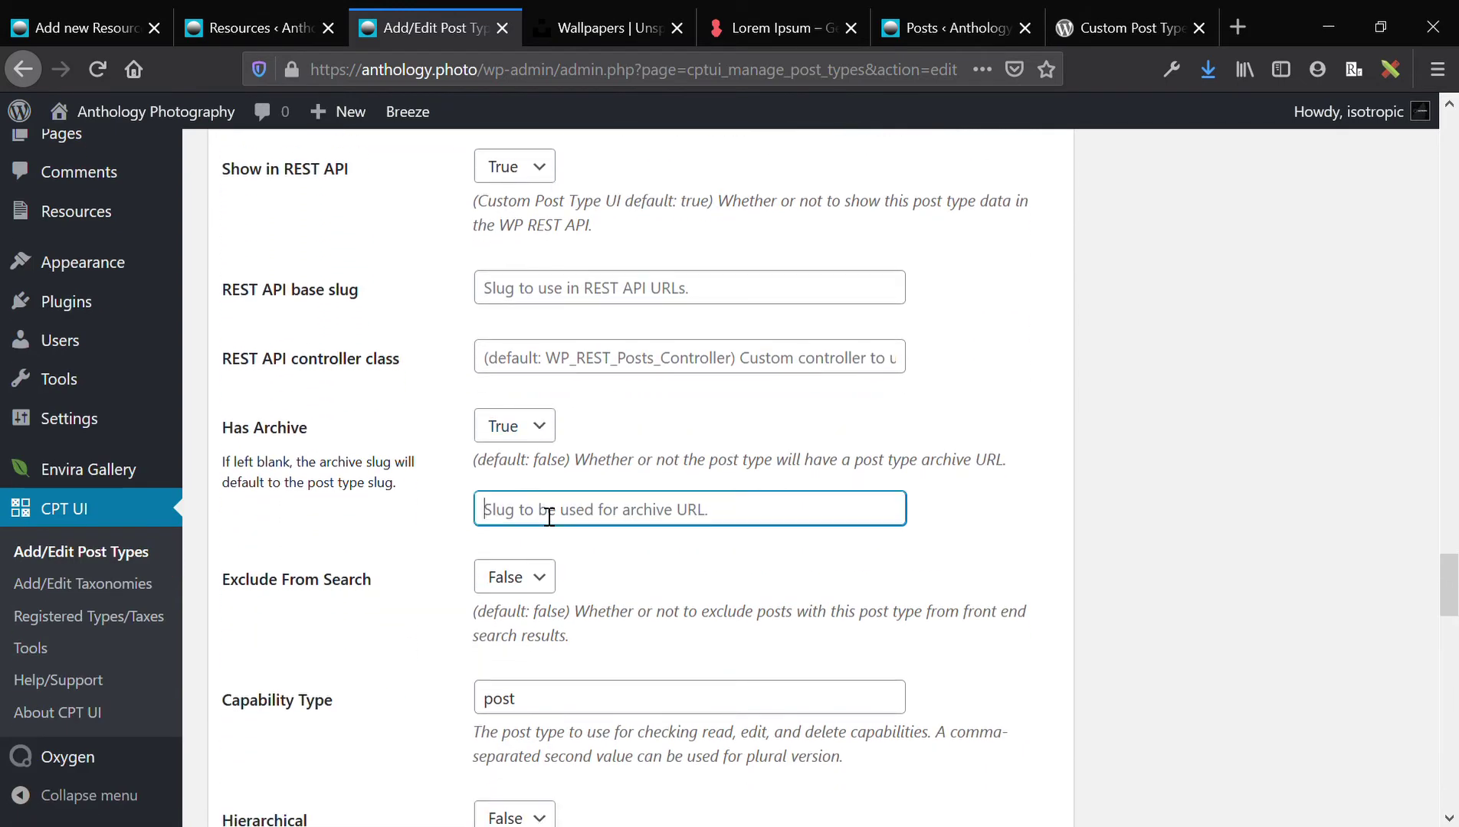
pyautogui.write('resources')
pyautogui.click(749, 536)
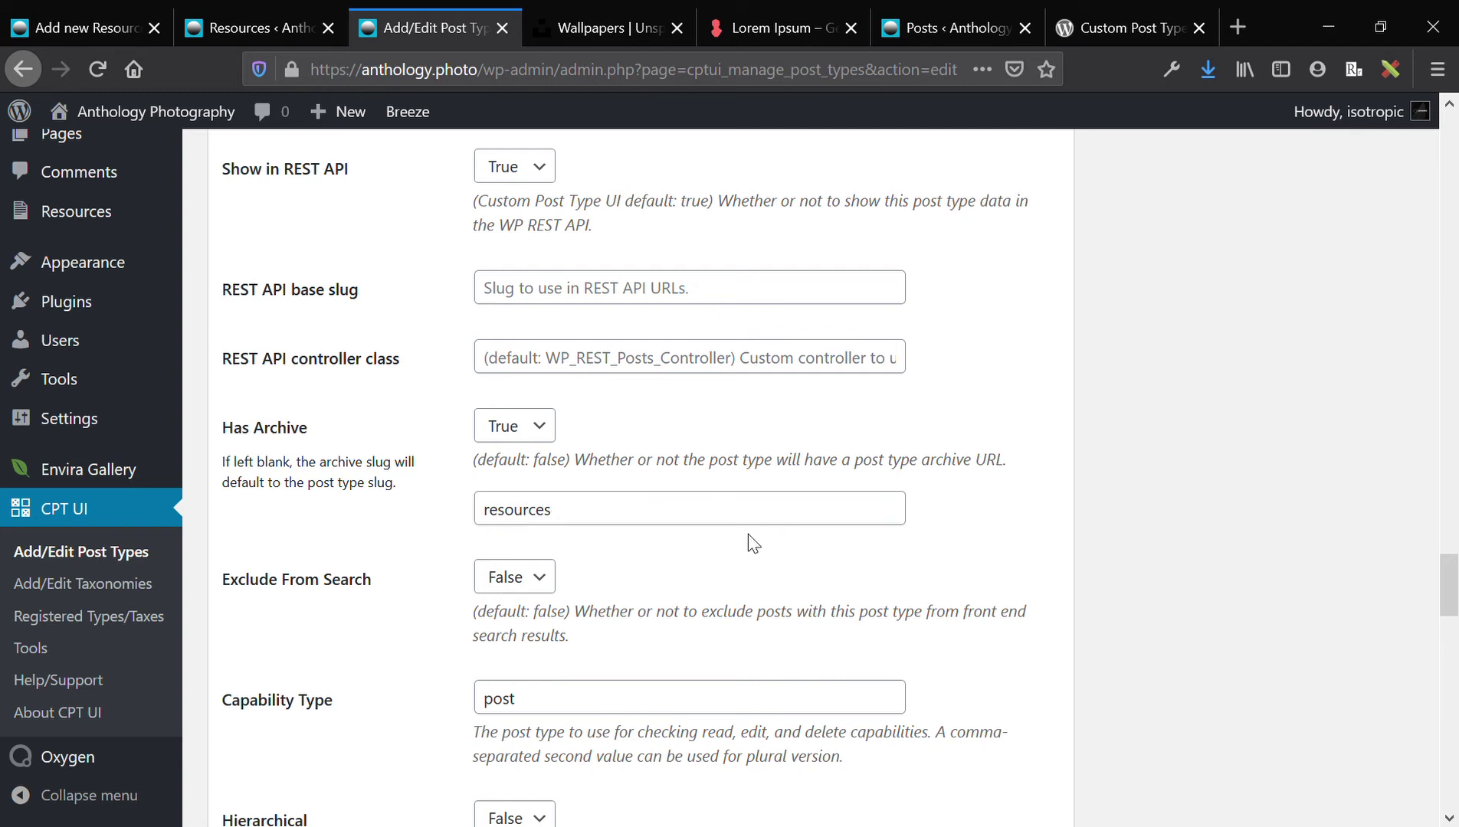
# Save the Resources post type with its custom archive slug.
pyautogui.click(273, 437)
pyautogui.click(547, 511)
pyautogui.scroll(-10, 547, 521)
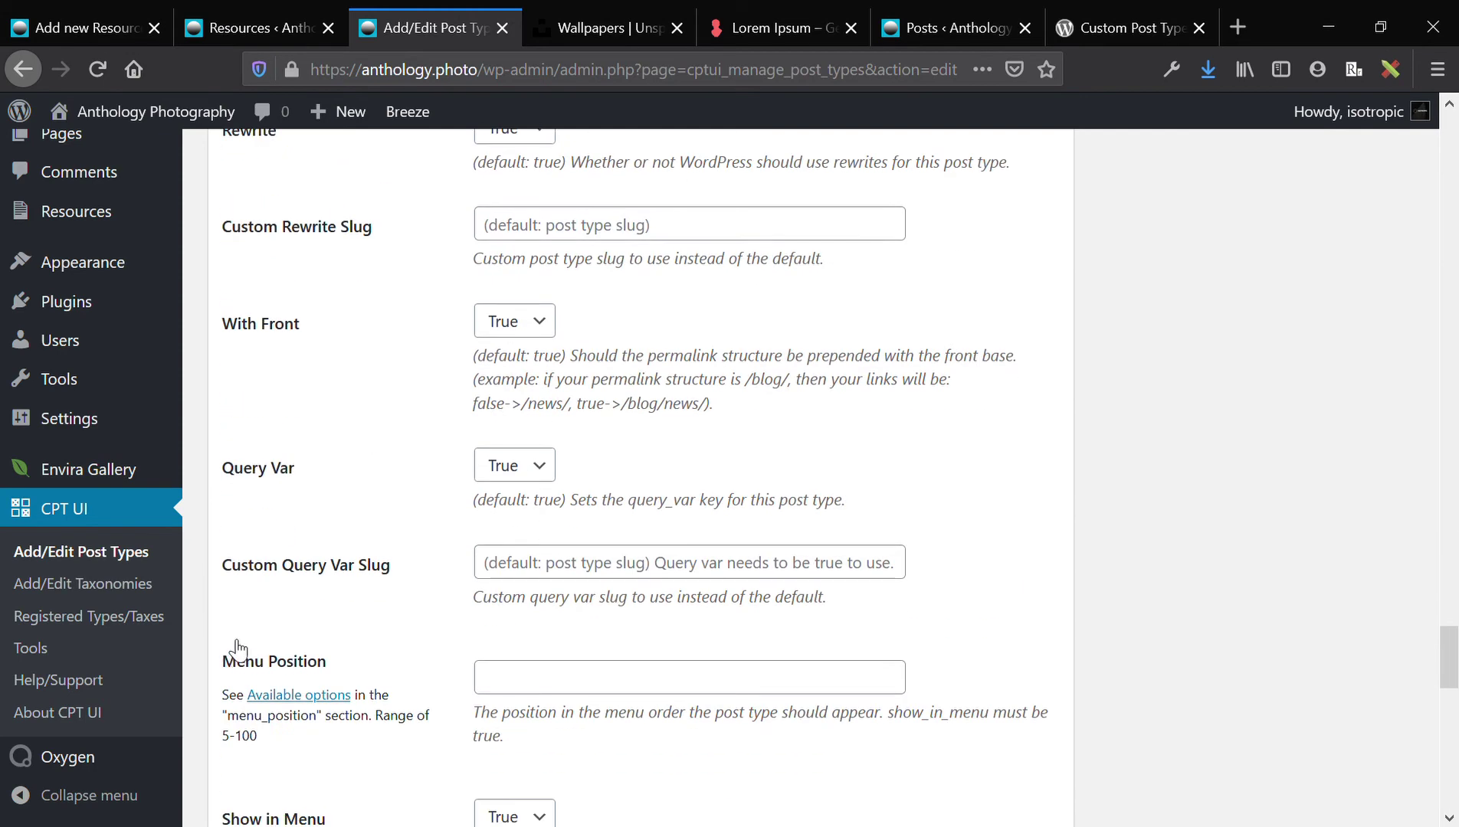
pyautogui.scroll(-12, 233, 655)
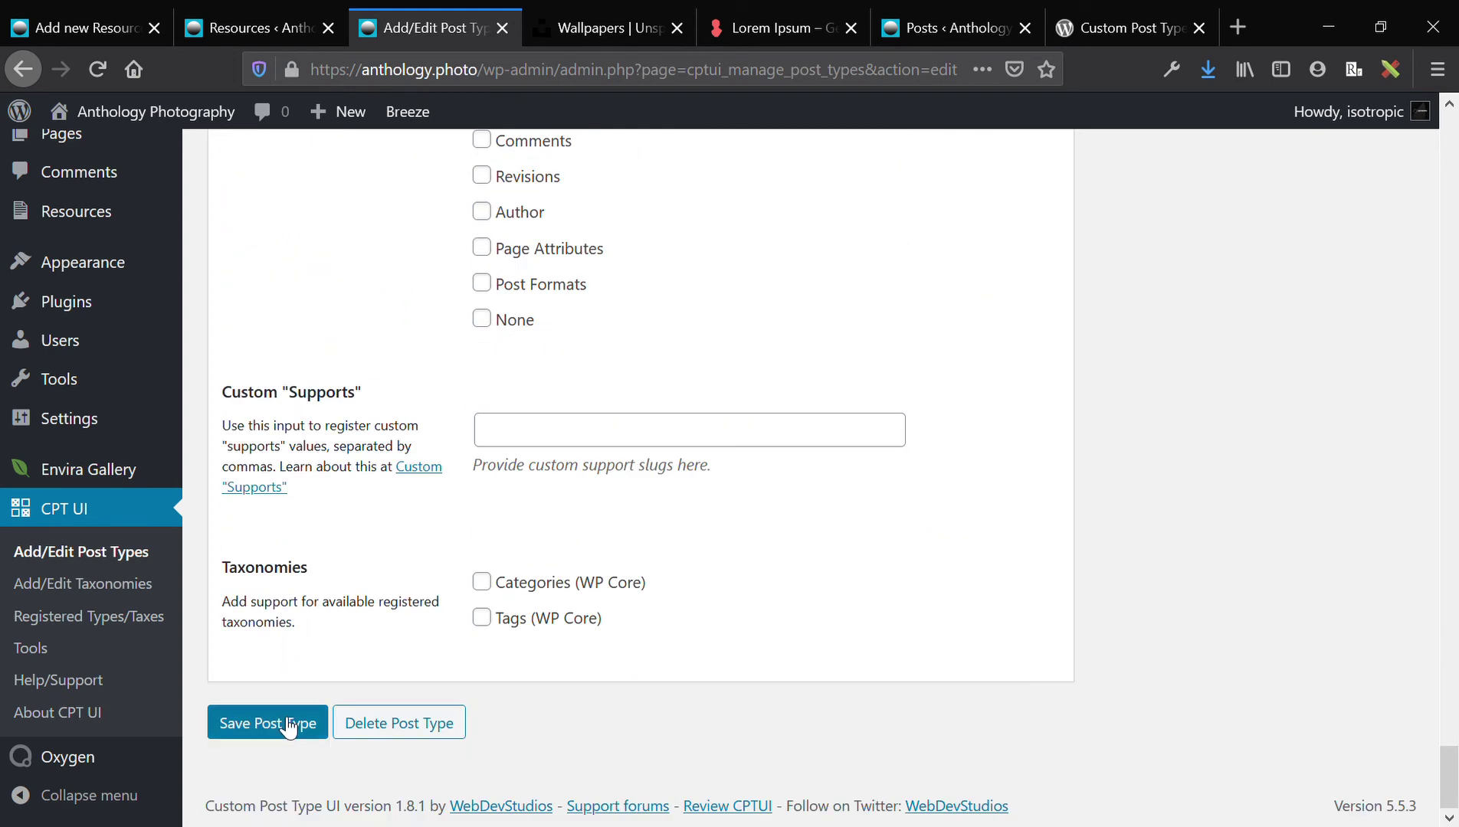
pyautogui.click(289, 727)
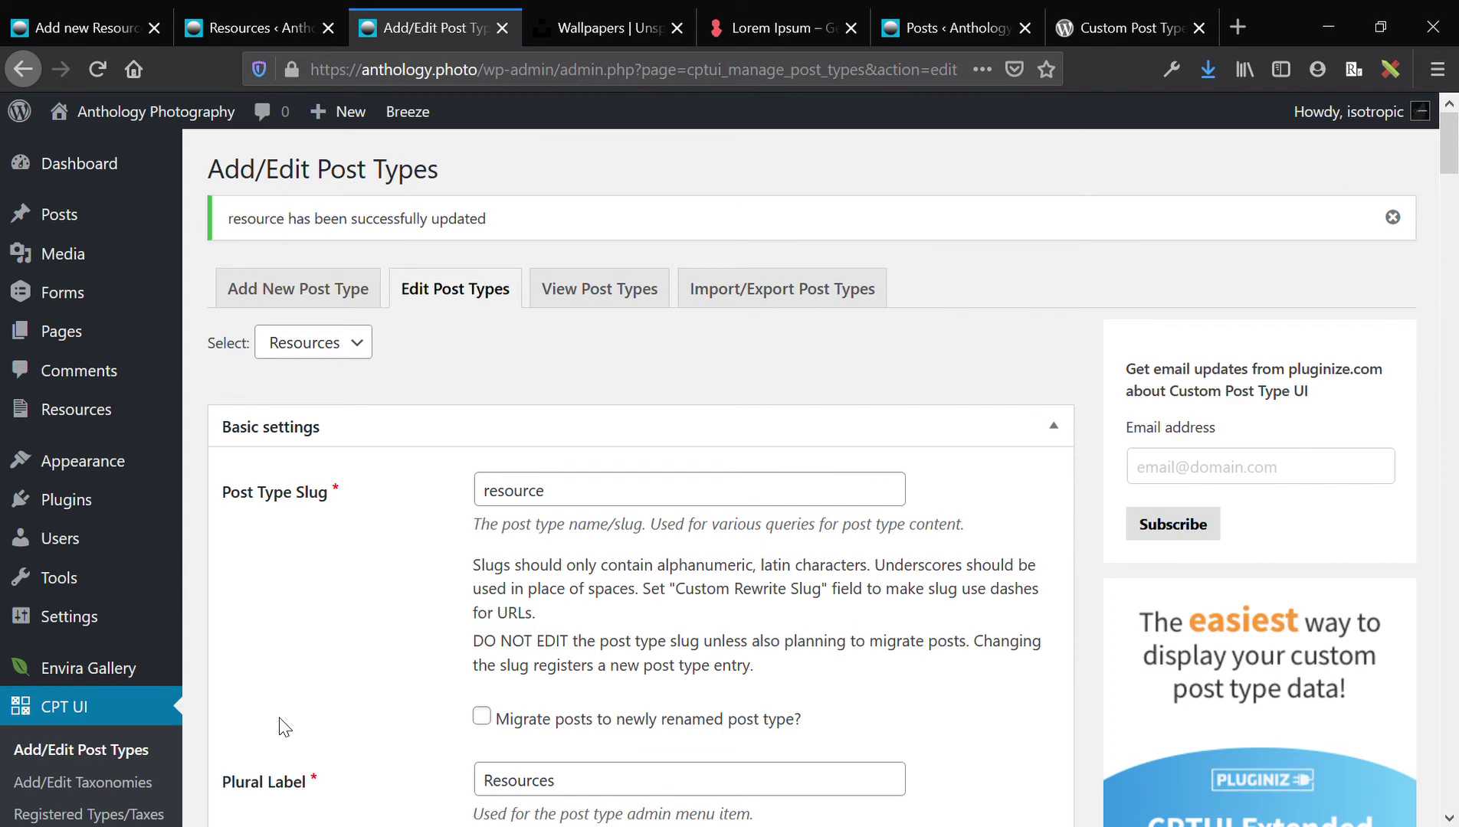
# Review the labels and settings of the saved Resources post type.
pyautogui.scroll(-15, 114, 690)
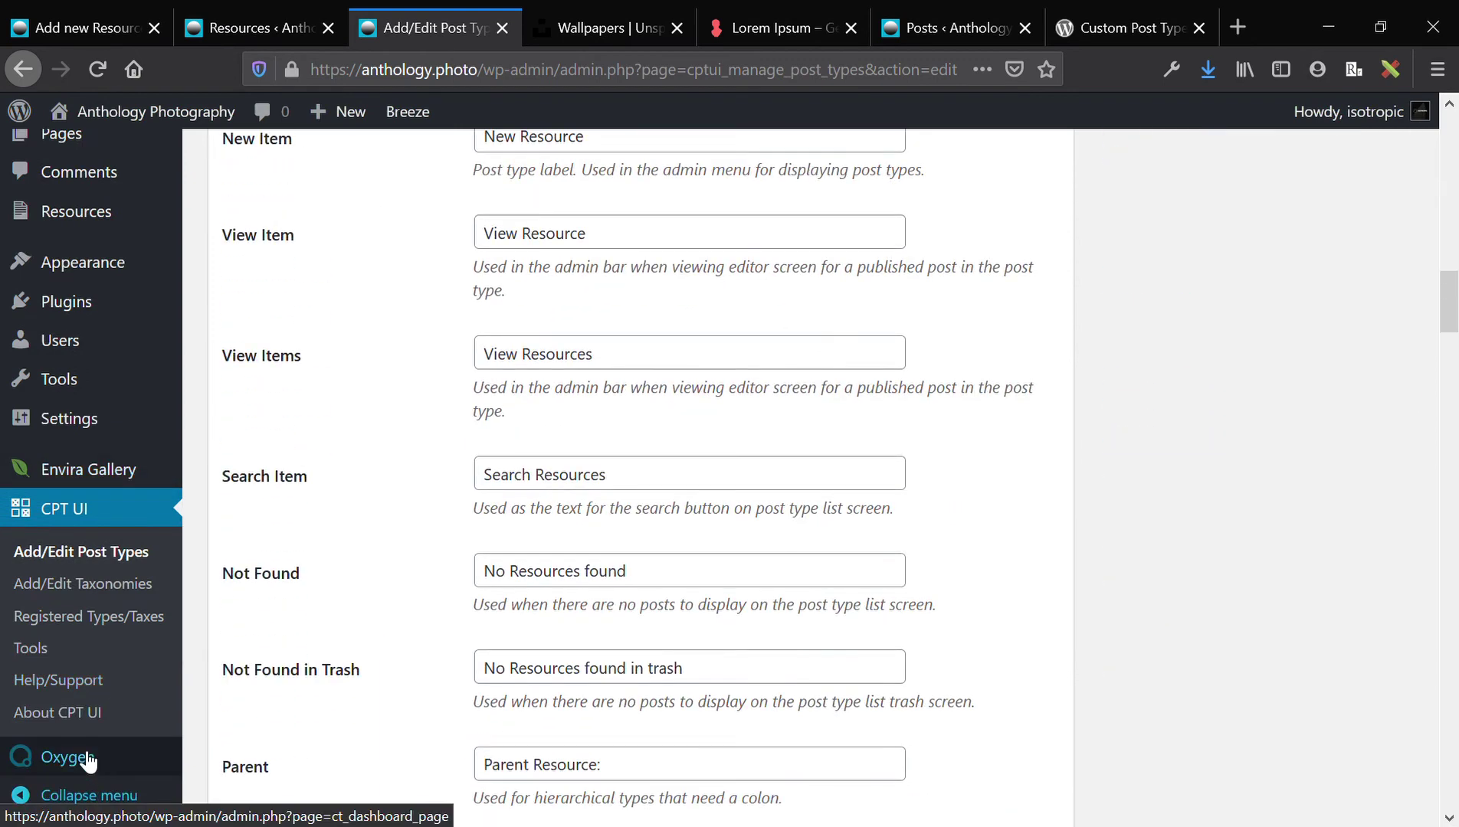
pyautogui.moveTo(94, 759)
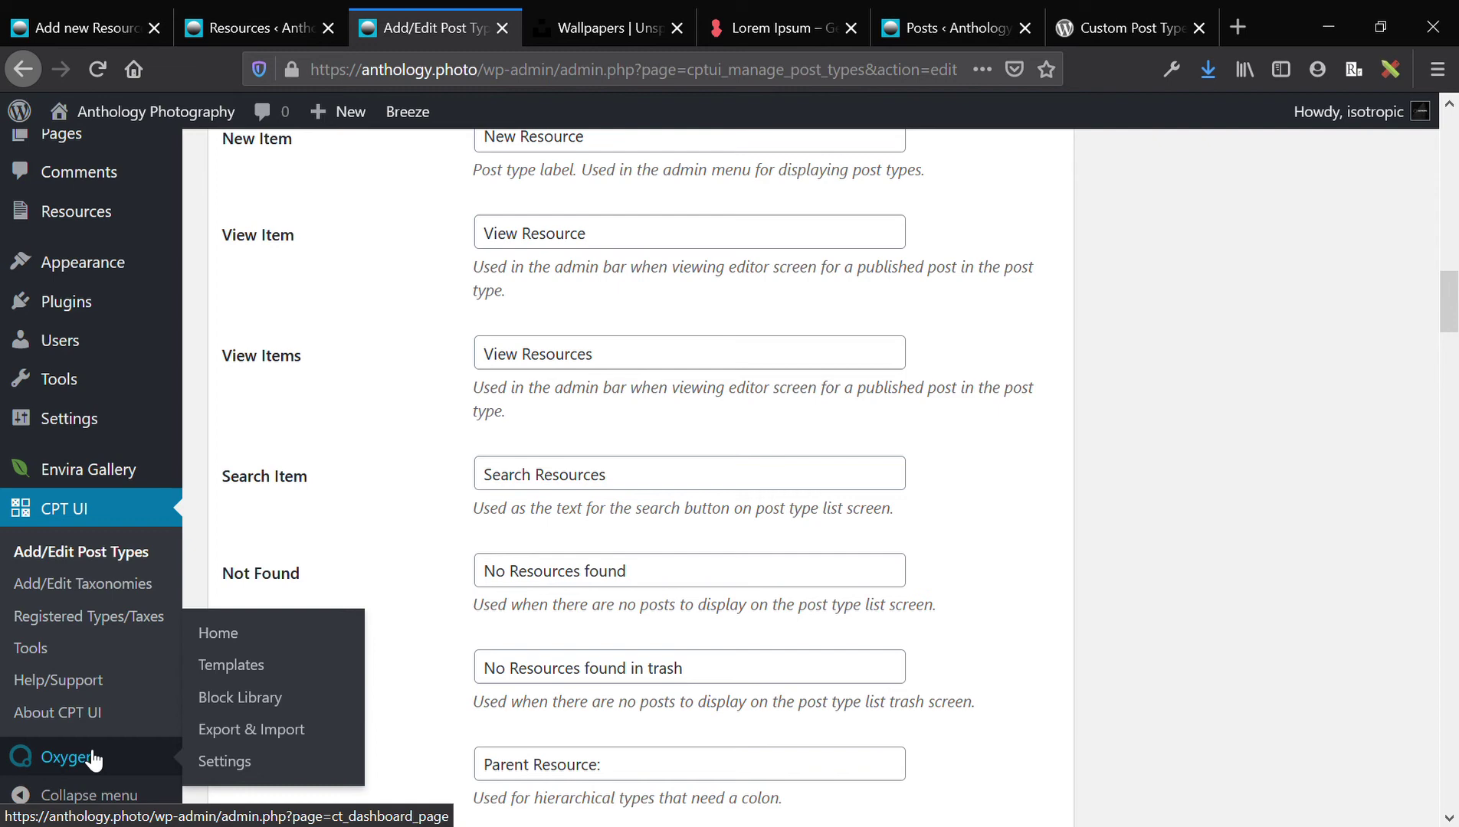
pyautogui.scroll(-20, 547, 417)
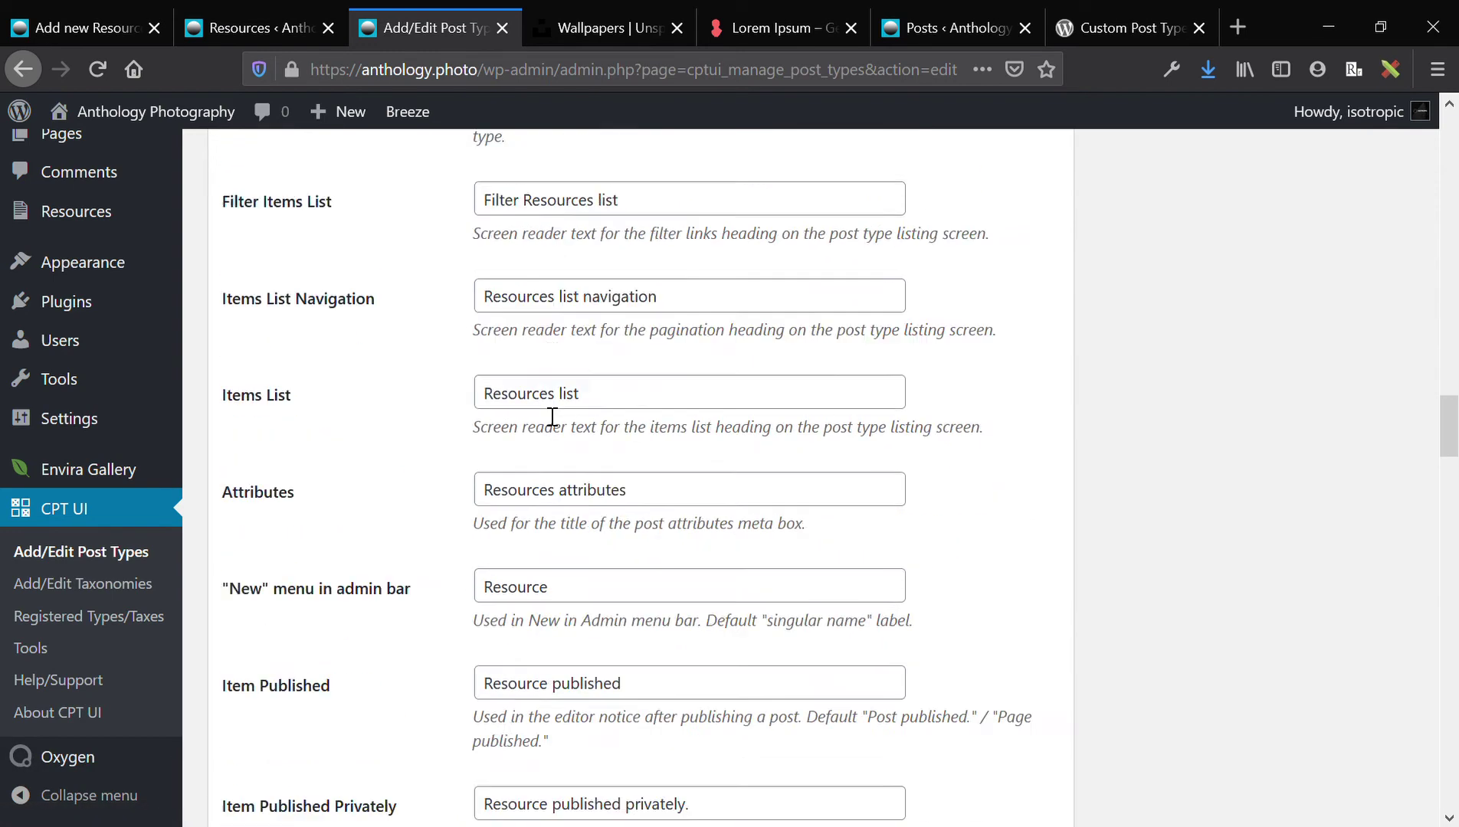
pyautogui.scroll(-4, 552, 417)
pyautogui.click(577, 505)
pyautogui.doubleClick(578, 507)
pyautogui.scroll(20, 536, 498)
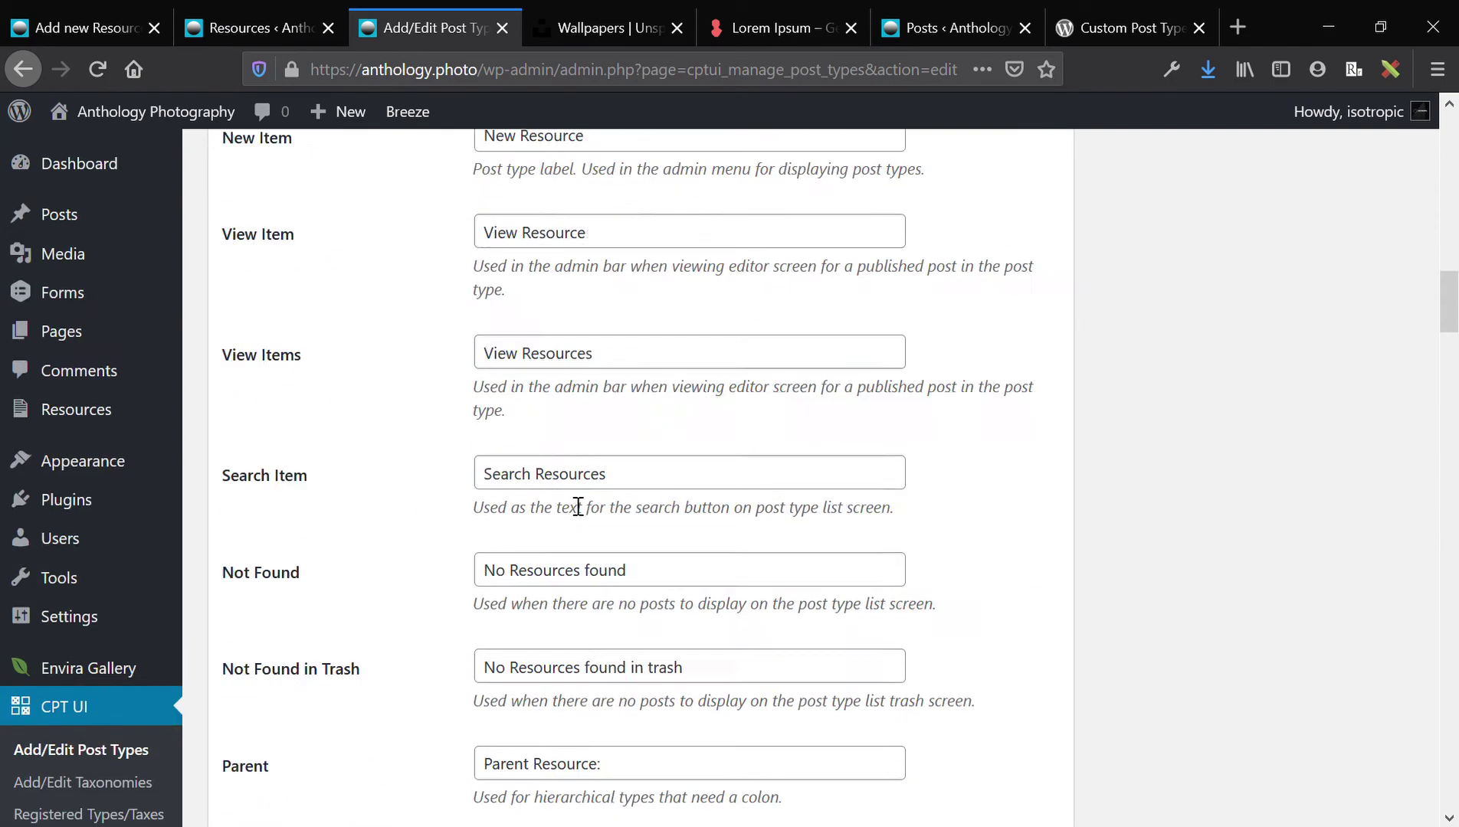
# Return to the Resource 1 draft and set the lepage-lowes-2 image from the media library as its featured image.
pyautogui.doubleClick(564, 499)
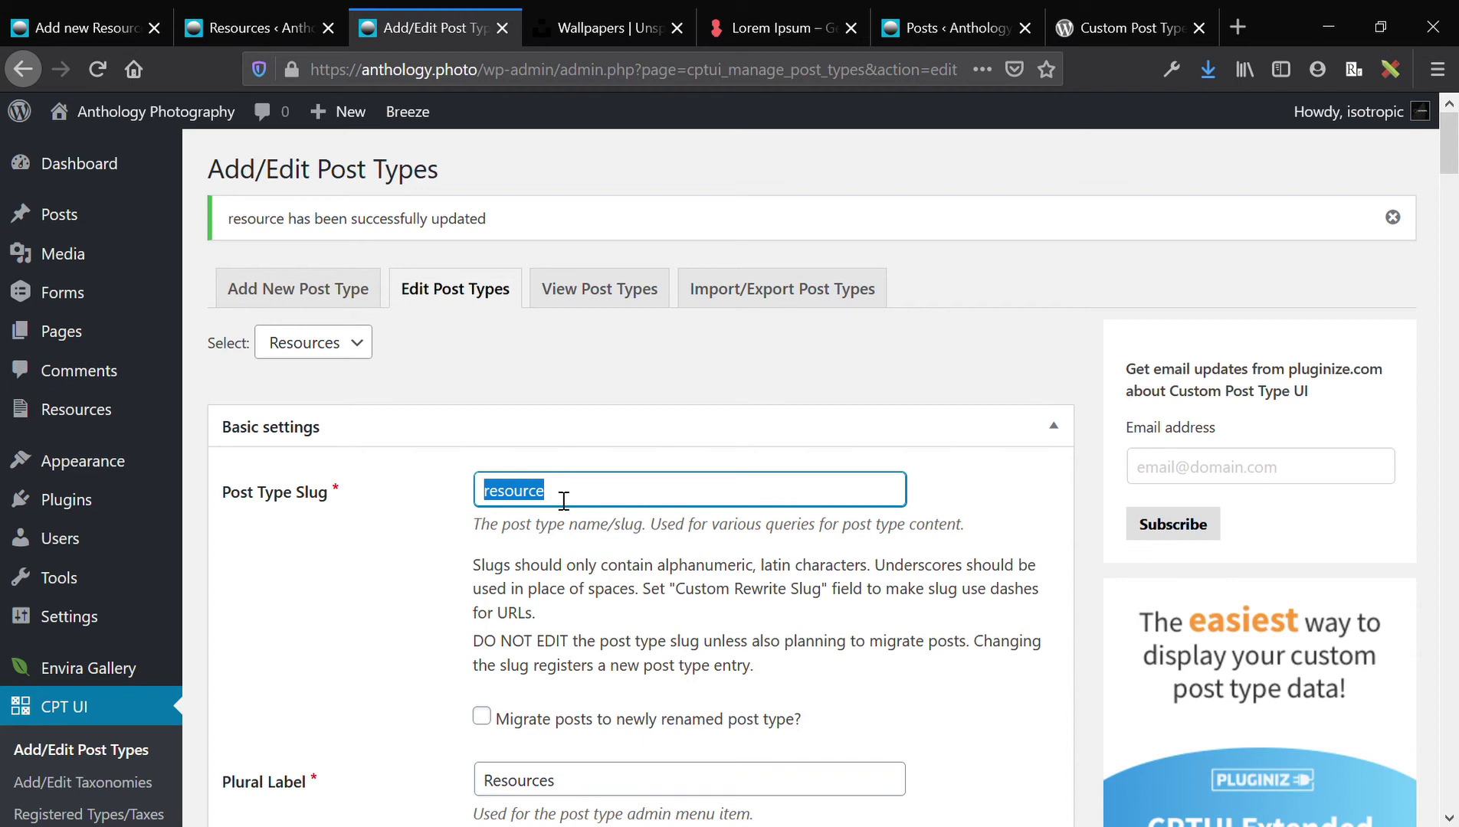
pyautogui.click(253, 27)
pyautogui.click(77, 27)
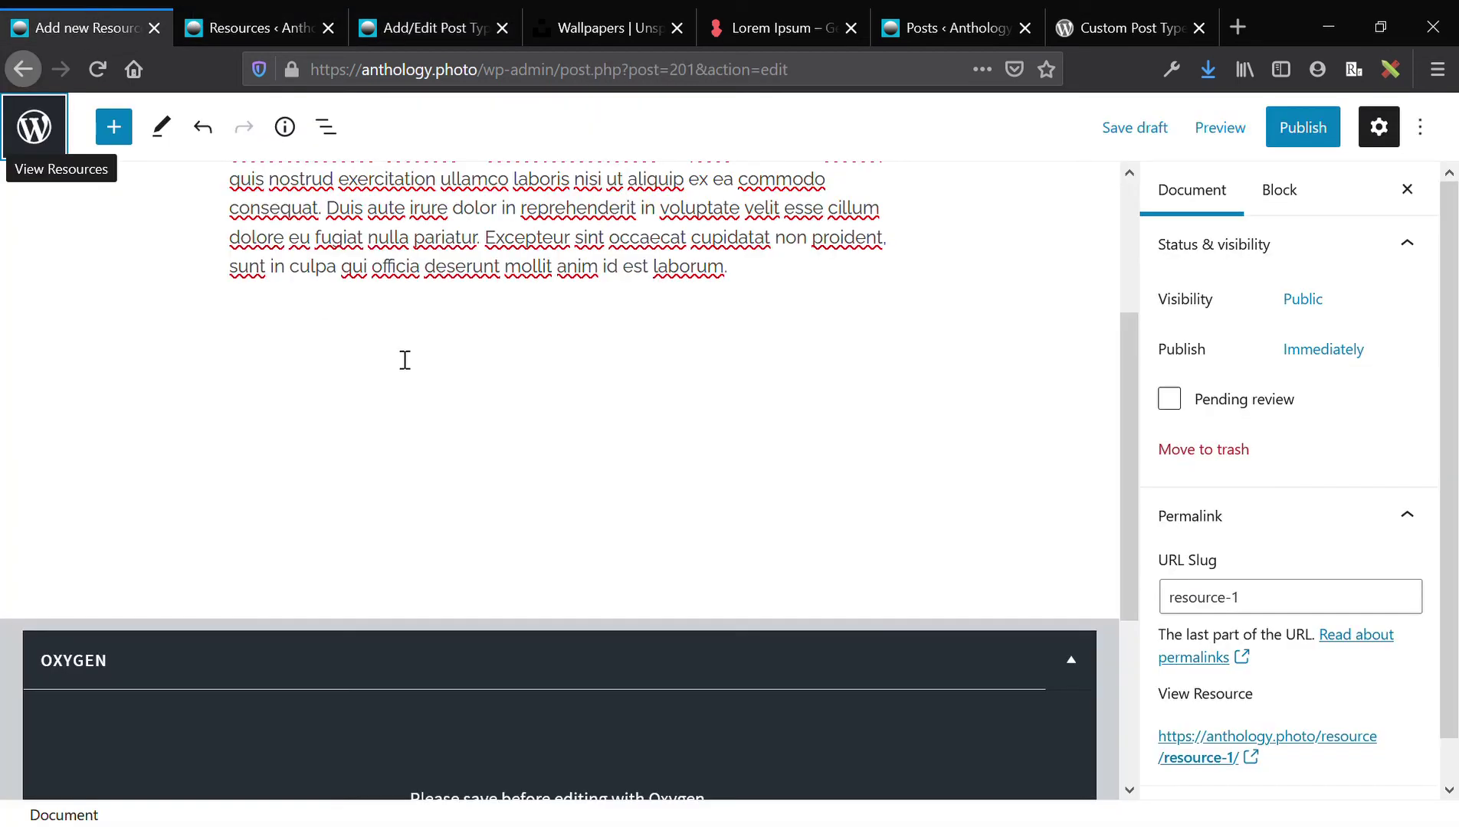
pyautogui.scroll(3, 404, 360)
pyautogui.scroll(-1, 1241, 651)
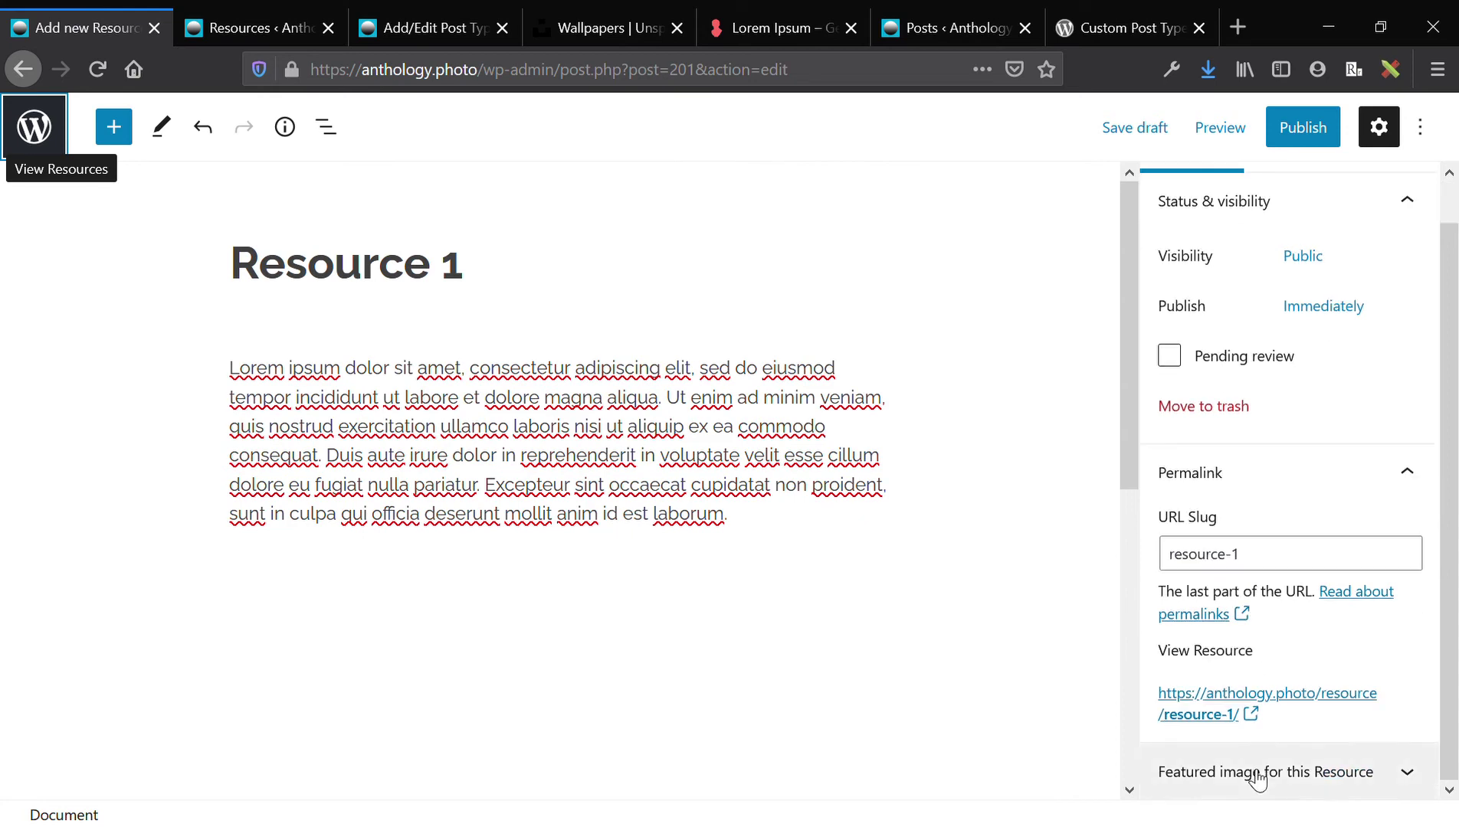
pyautogui.click(1286, 711)
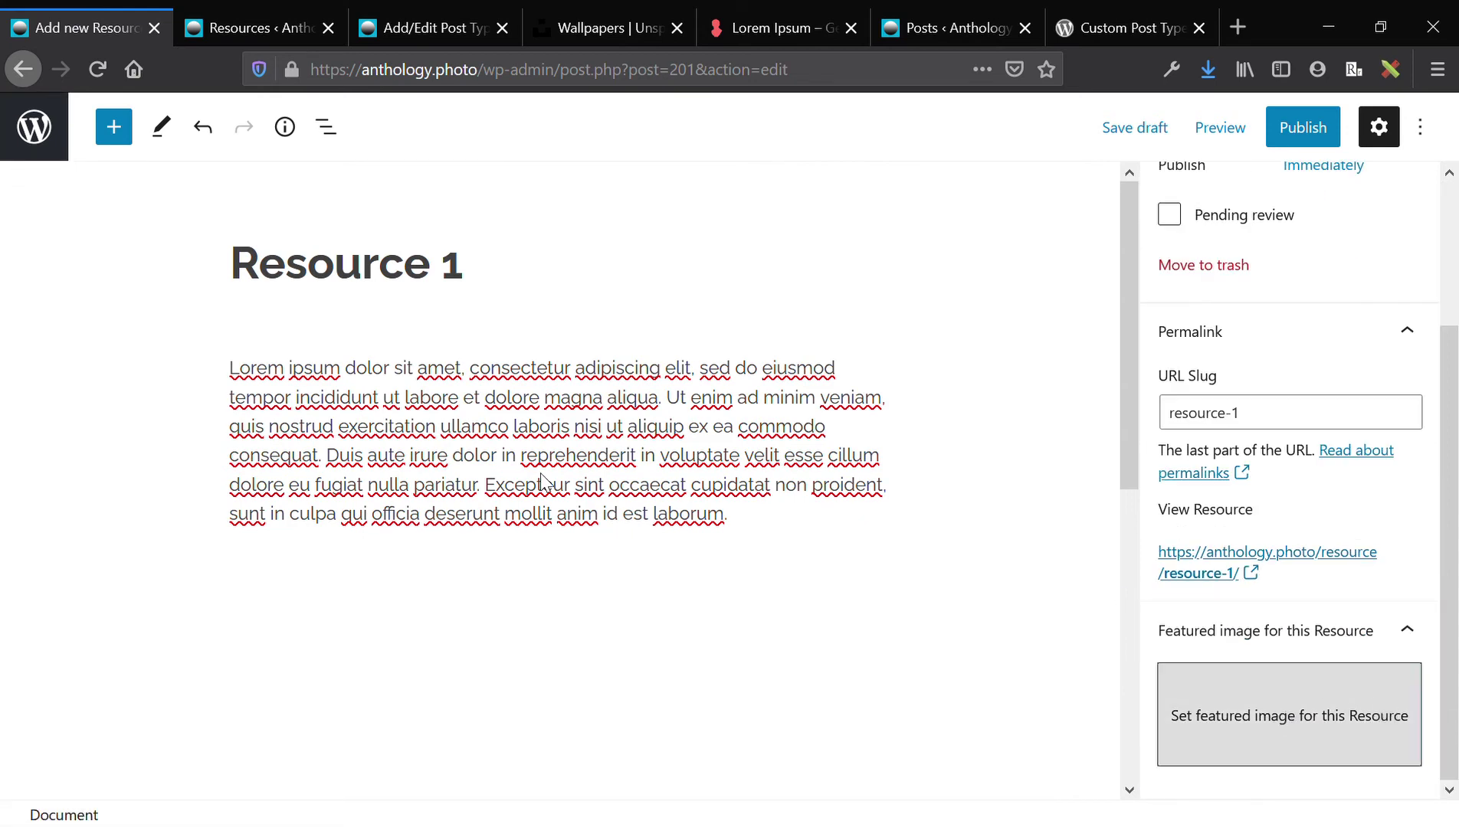
pyautogui.click(166, 409)
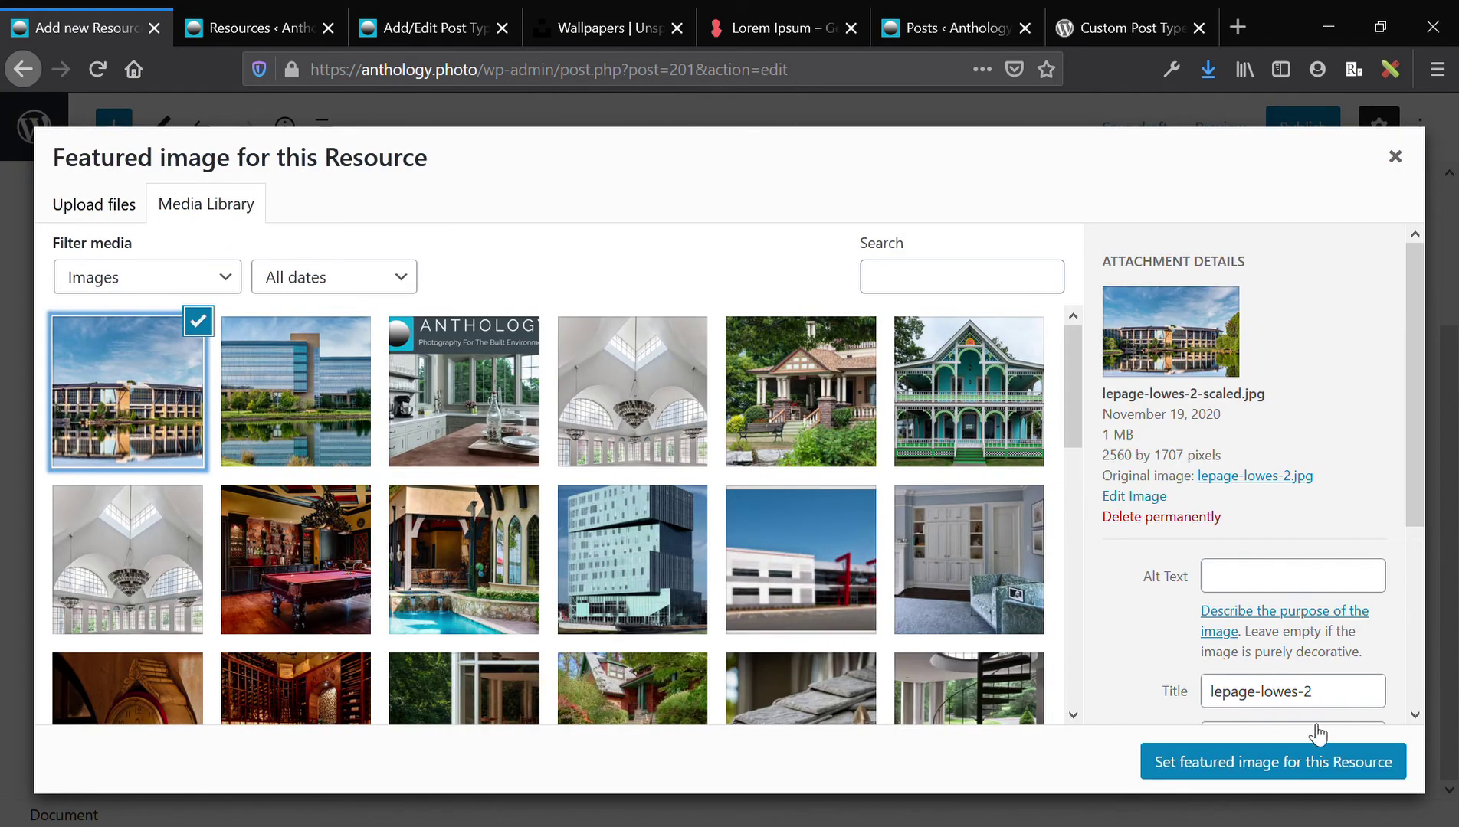
pyautogui.click(1270, 772)
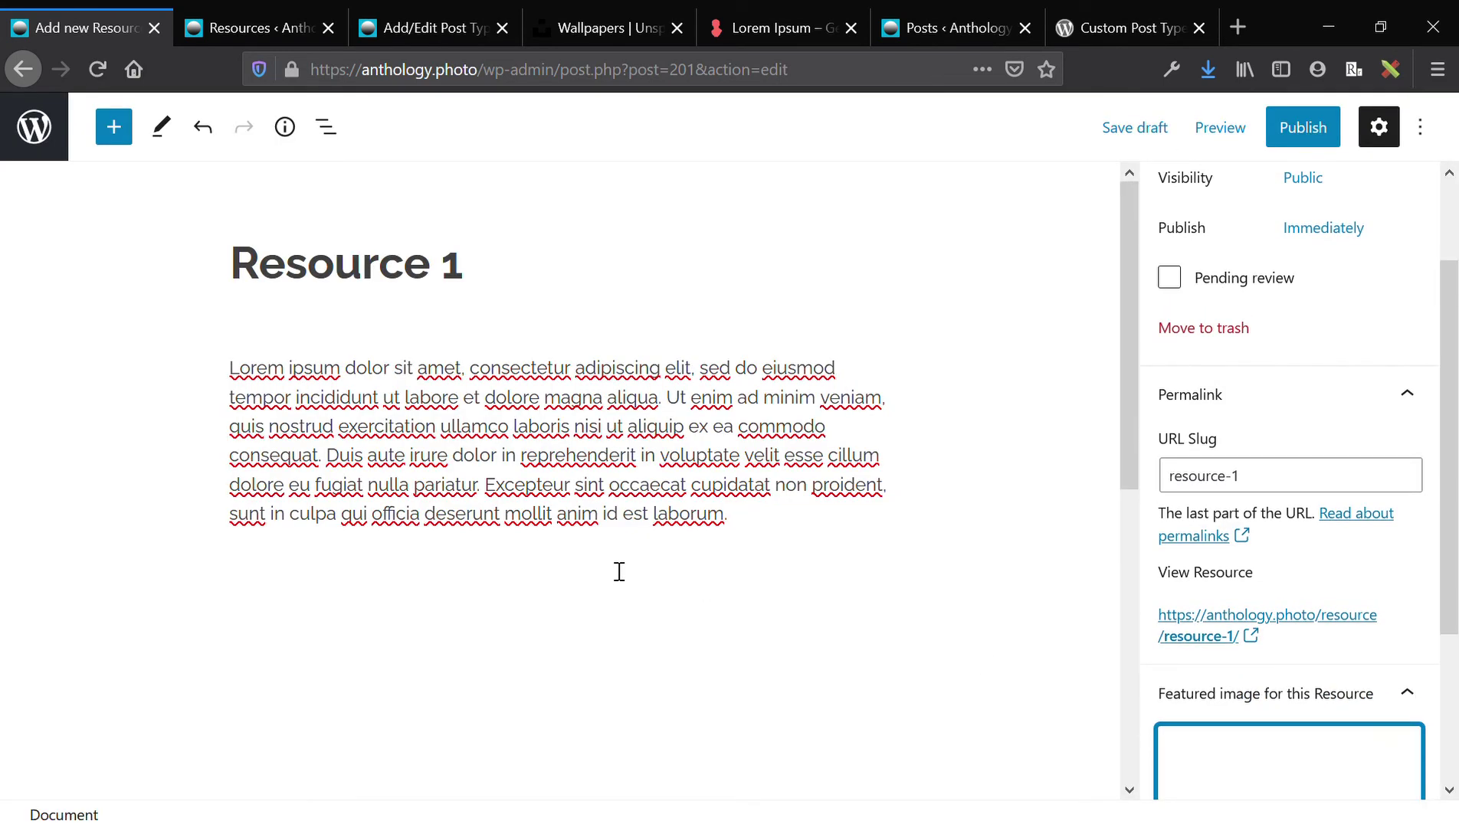
# Publish Resource 1 with public visibility.
pyautogui.scroll(-5, 619, 570)
pyautogui.scroll(5, 874, 392)
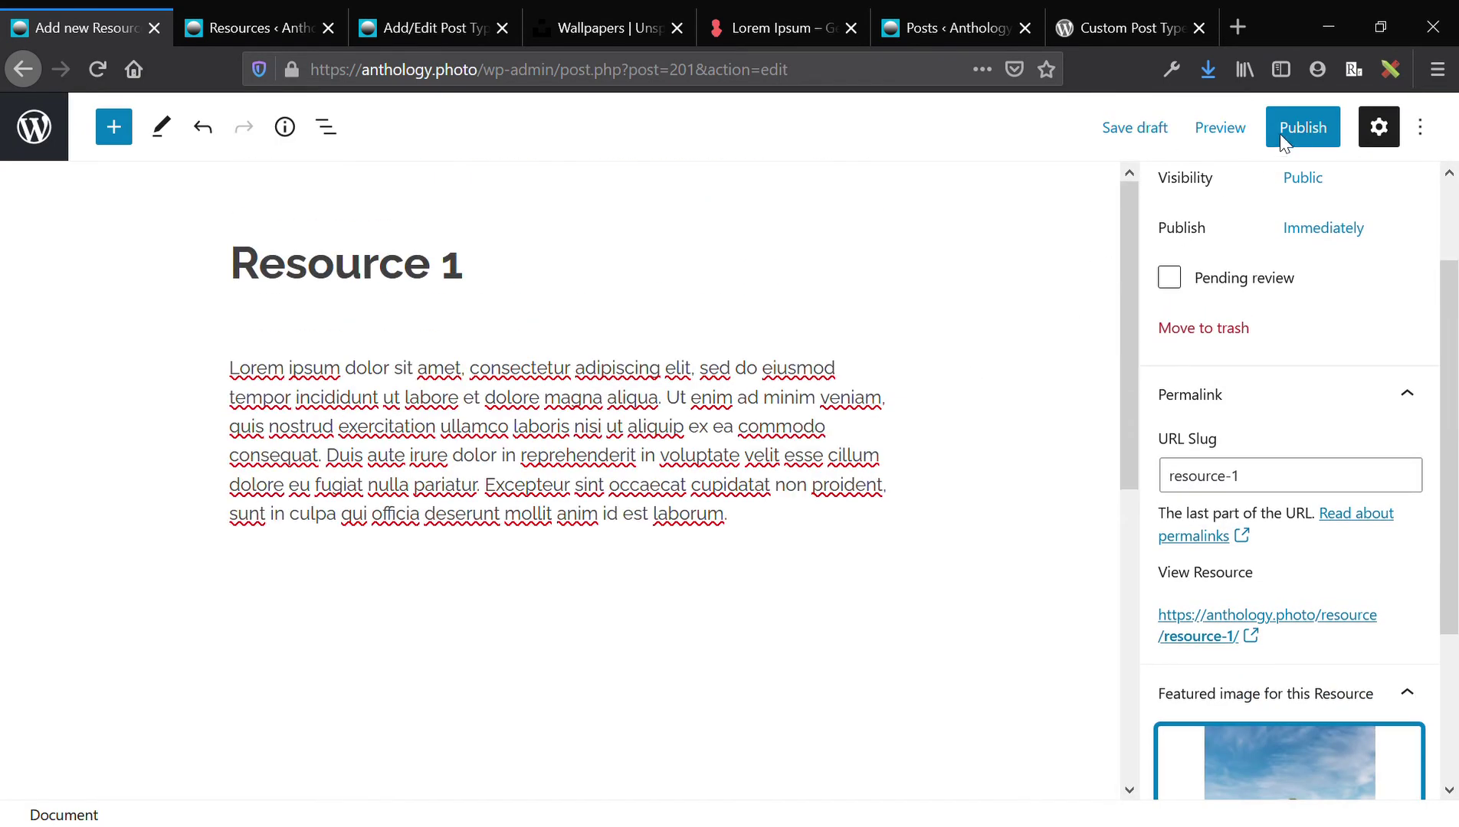
pyautogui.click(1303, 127)
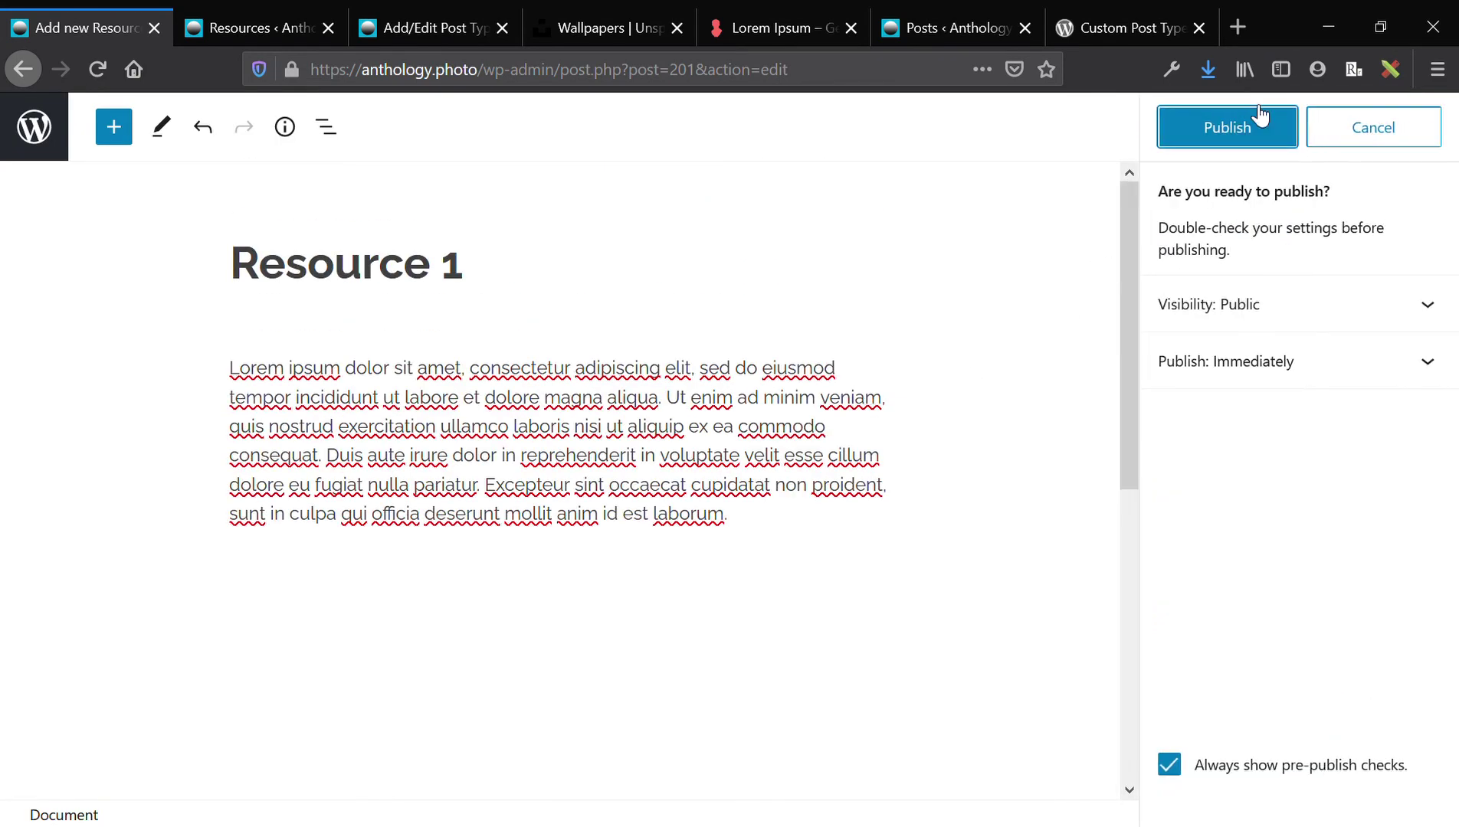
pyautogui.click(1224, 124)
# Open the list of all resources in a separate browser tab and start a new resource from it.
pyautogui.middleClick(35, 127)
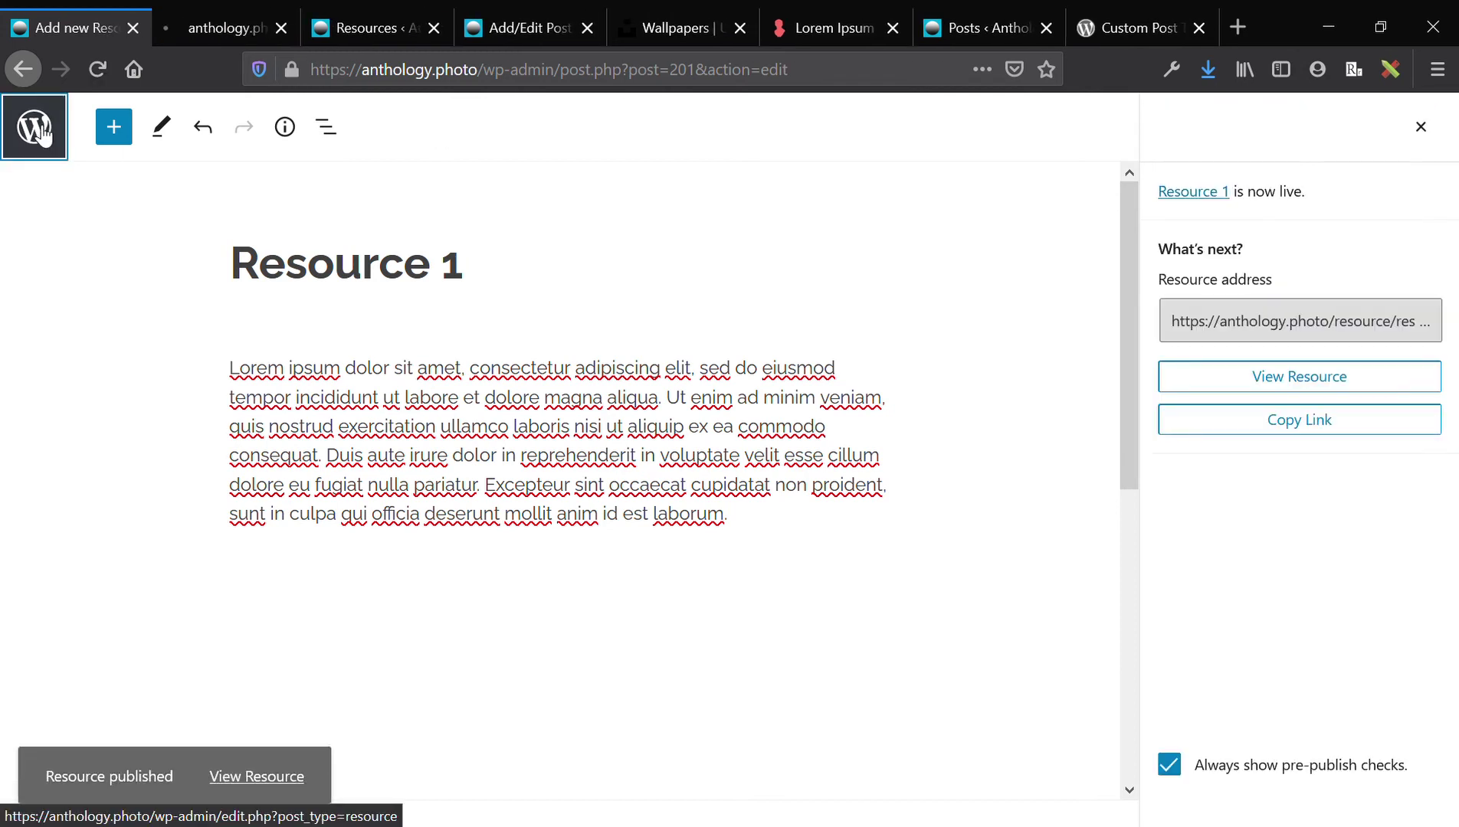
pyautogui.click(226, 23)
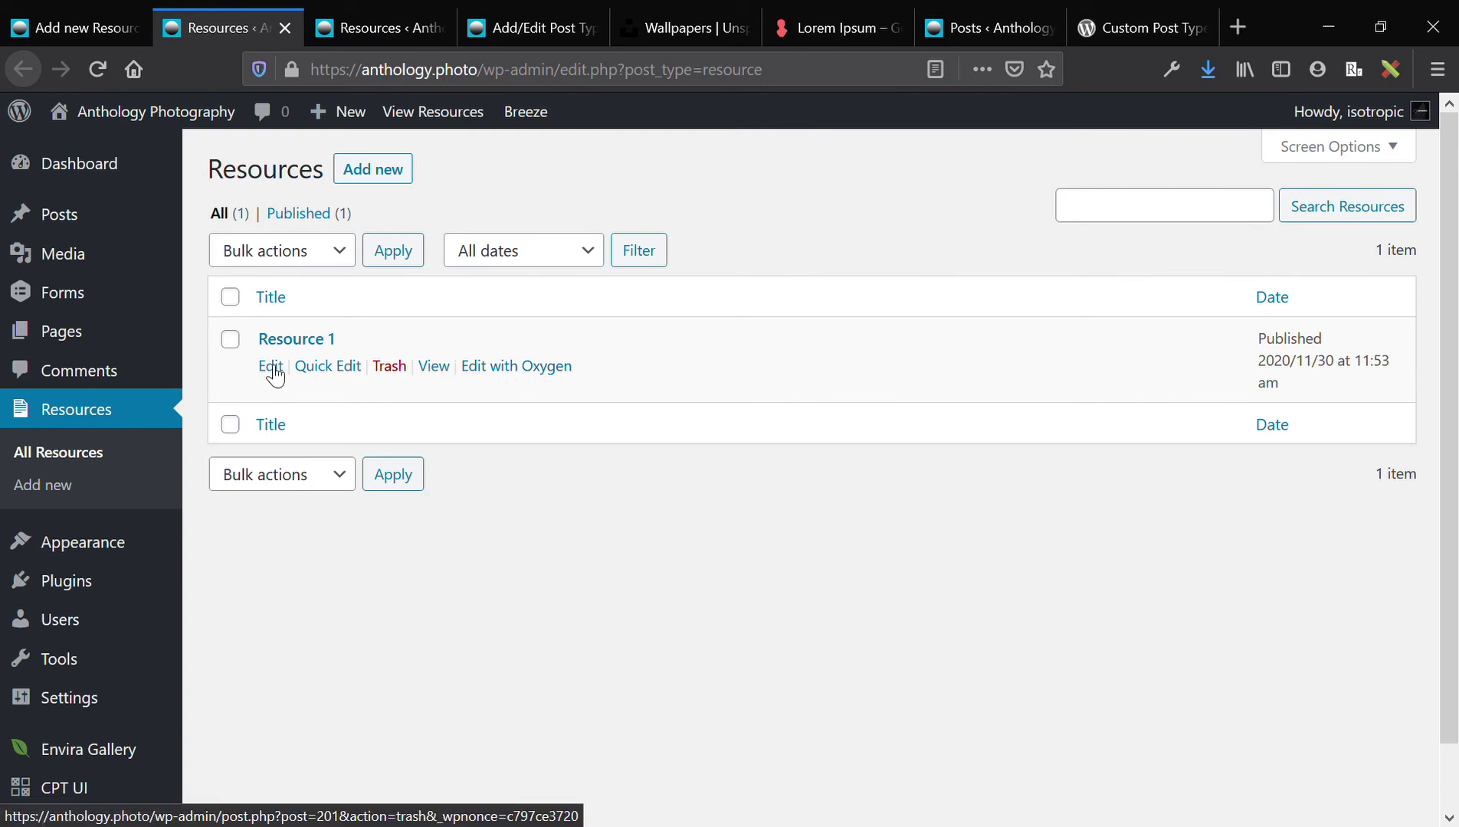
pyautogui.click(400, 180)
# Copy the lorem ipsum paragraph from Resource 1 and return to the new resource's editor.
pyautogui.click(68, 29)
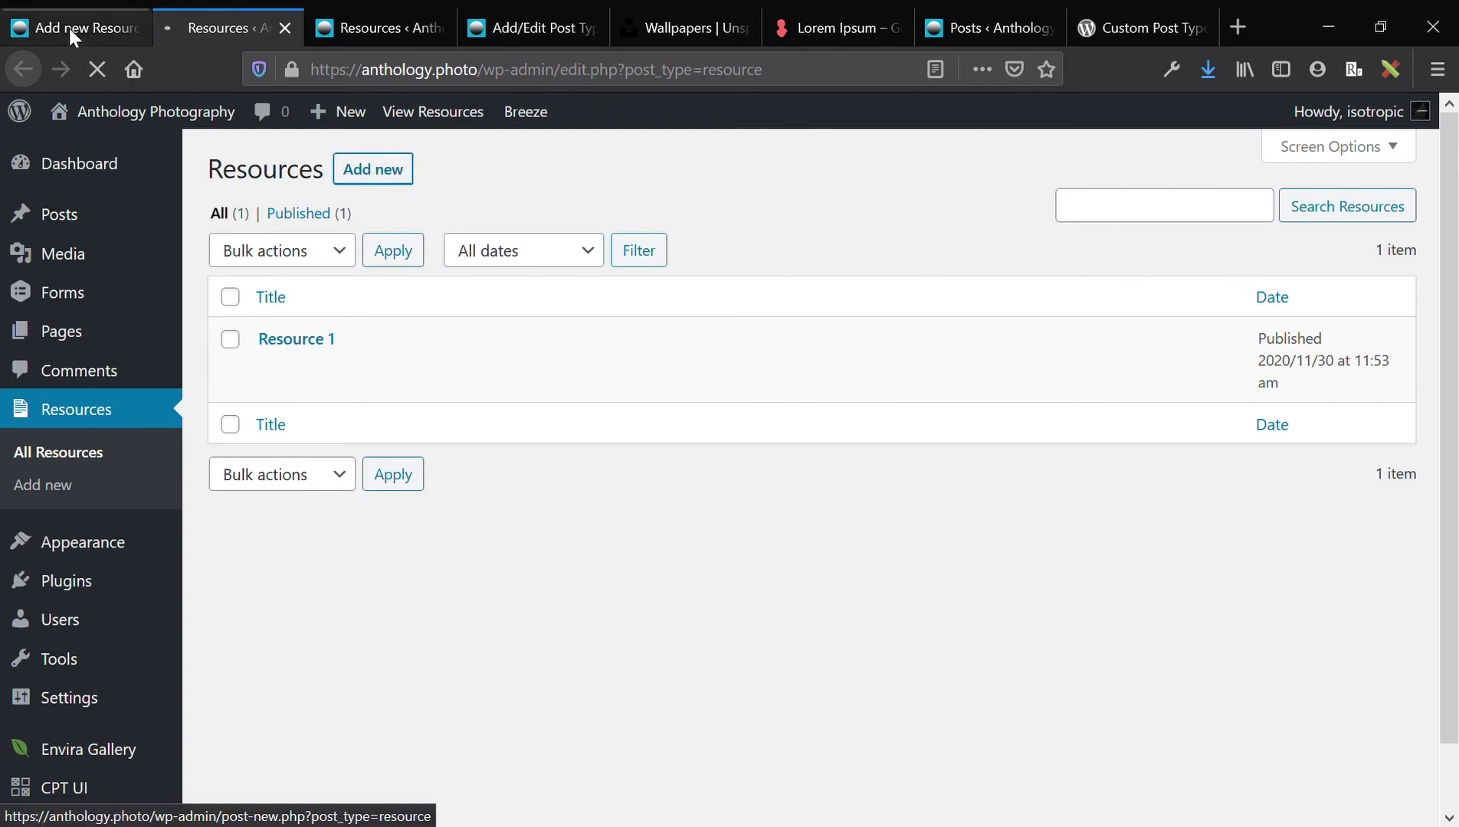
pyautogui.click(470, 426)
pyautogui.hotkey('ctrl', 'a')
pyautogui.hotkey('ctrl', 'c')
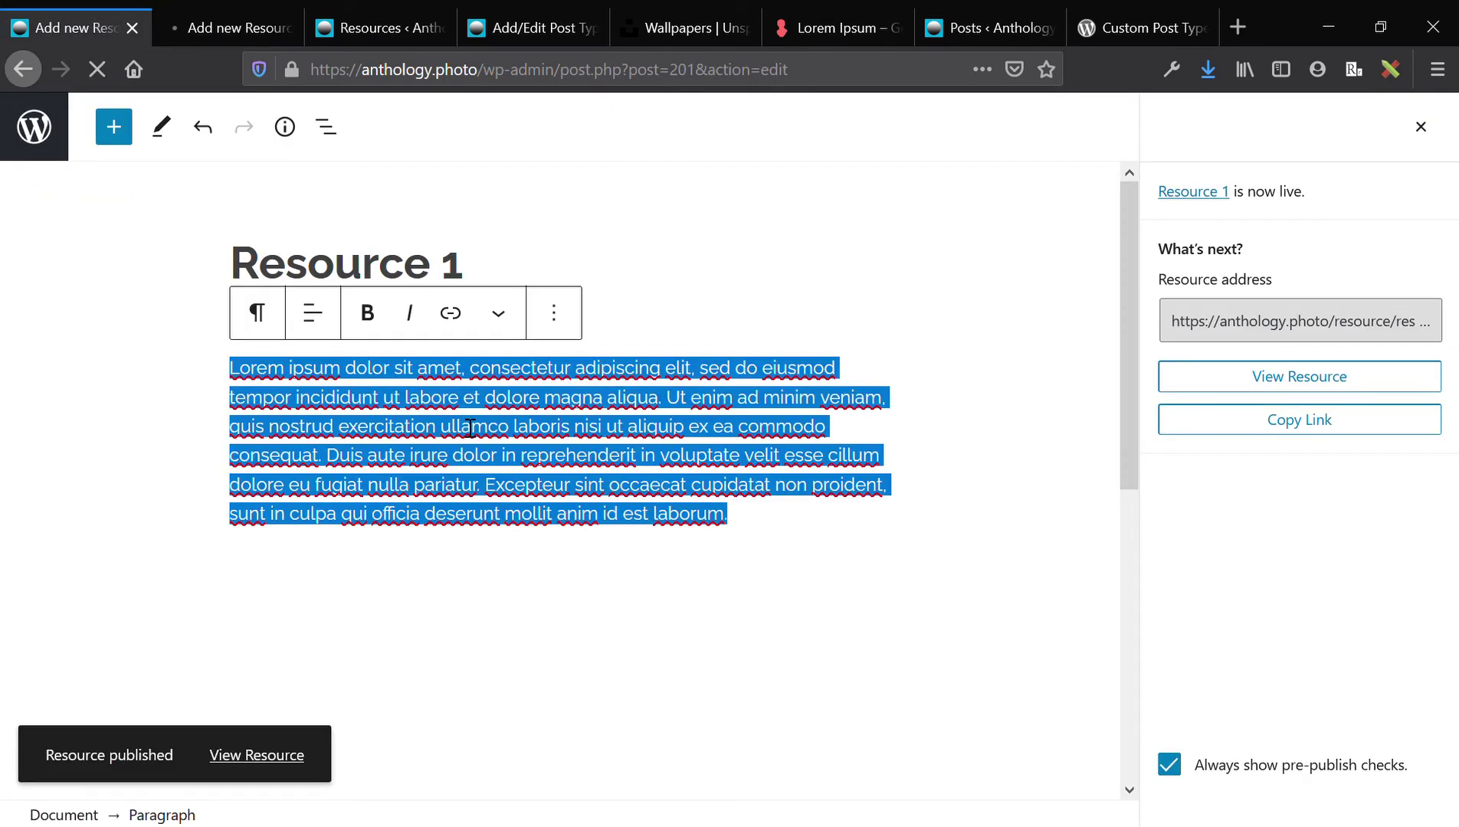
pyautogui.hotkey('ctrl', 'Tab')
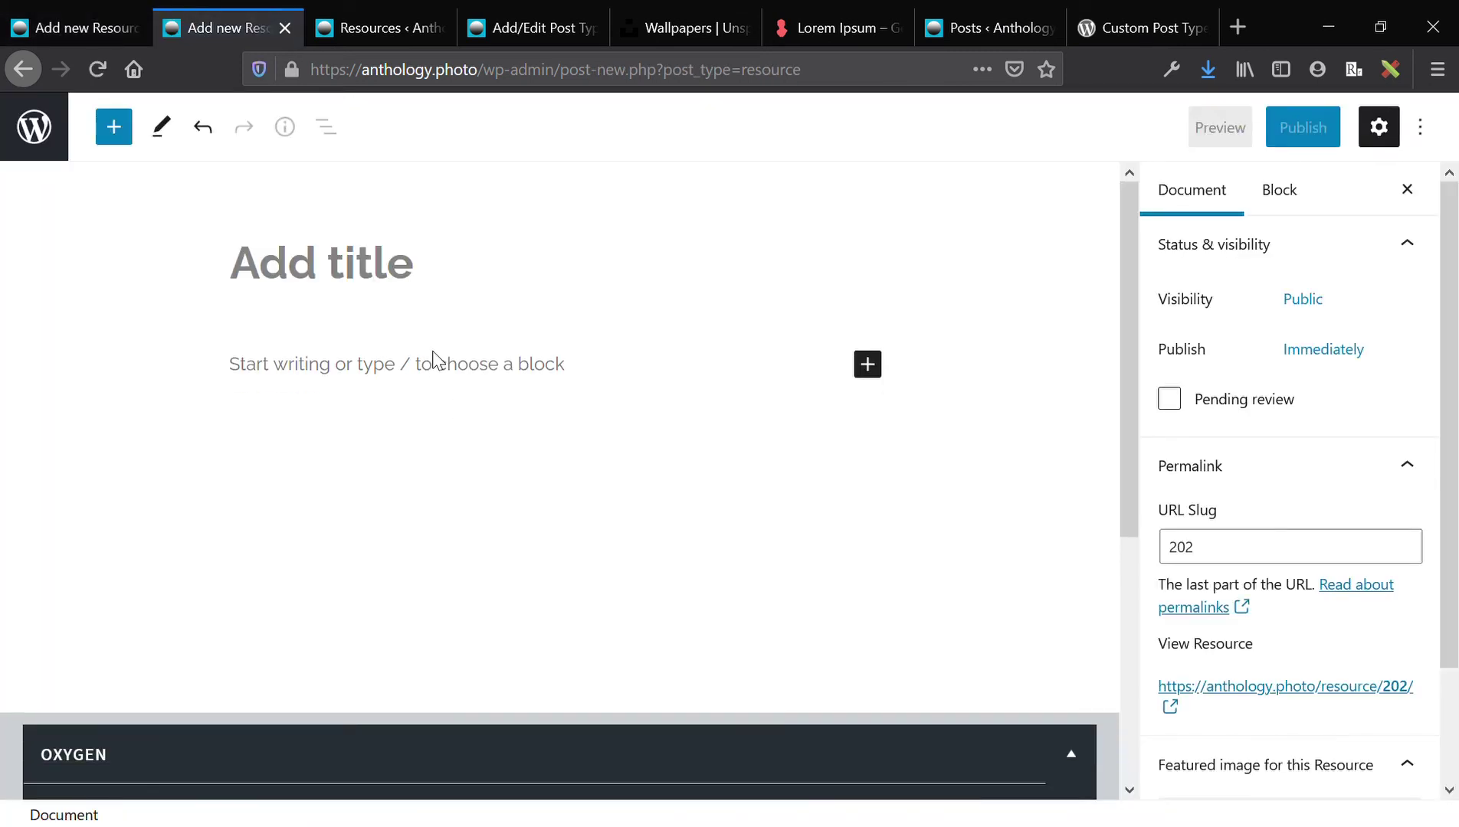
# Title the new resource "Resource 2" and paste the copied lorem ipsum paragraph as its body.
pyautogui.write('R')
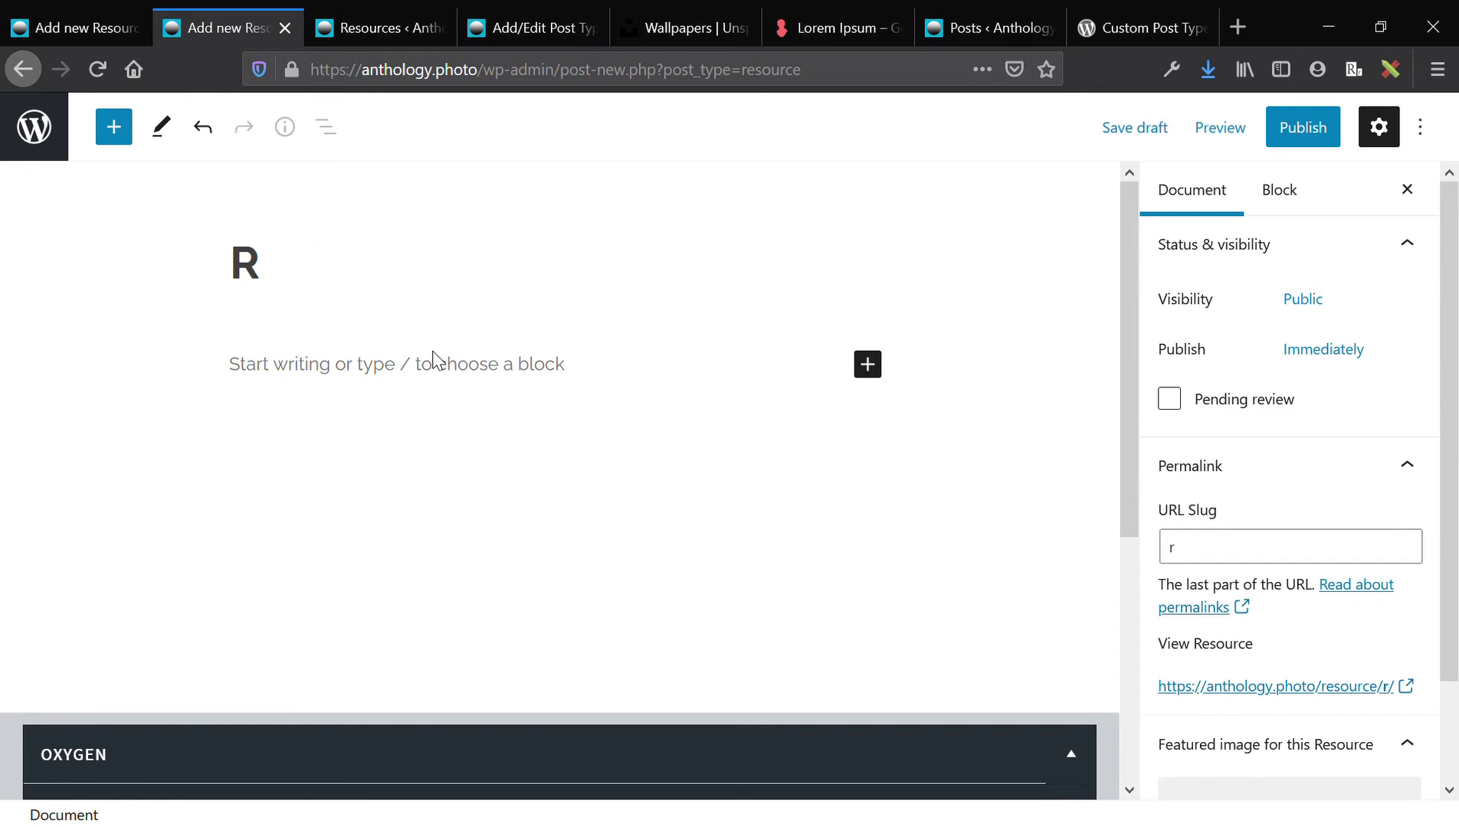
pyautogui.write('eso')
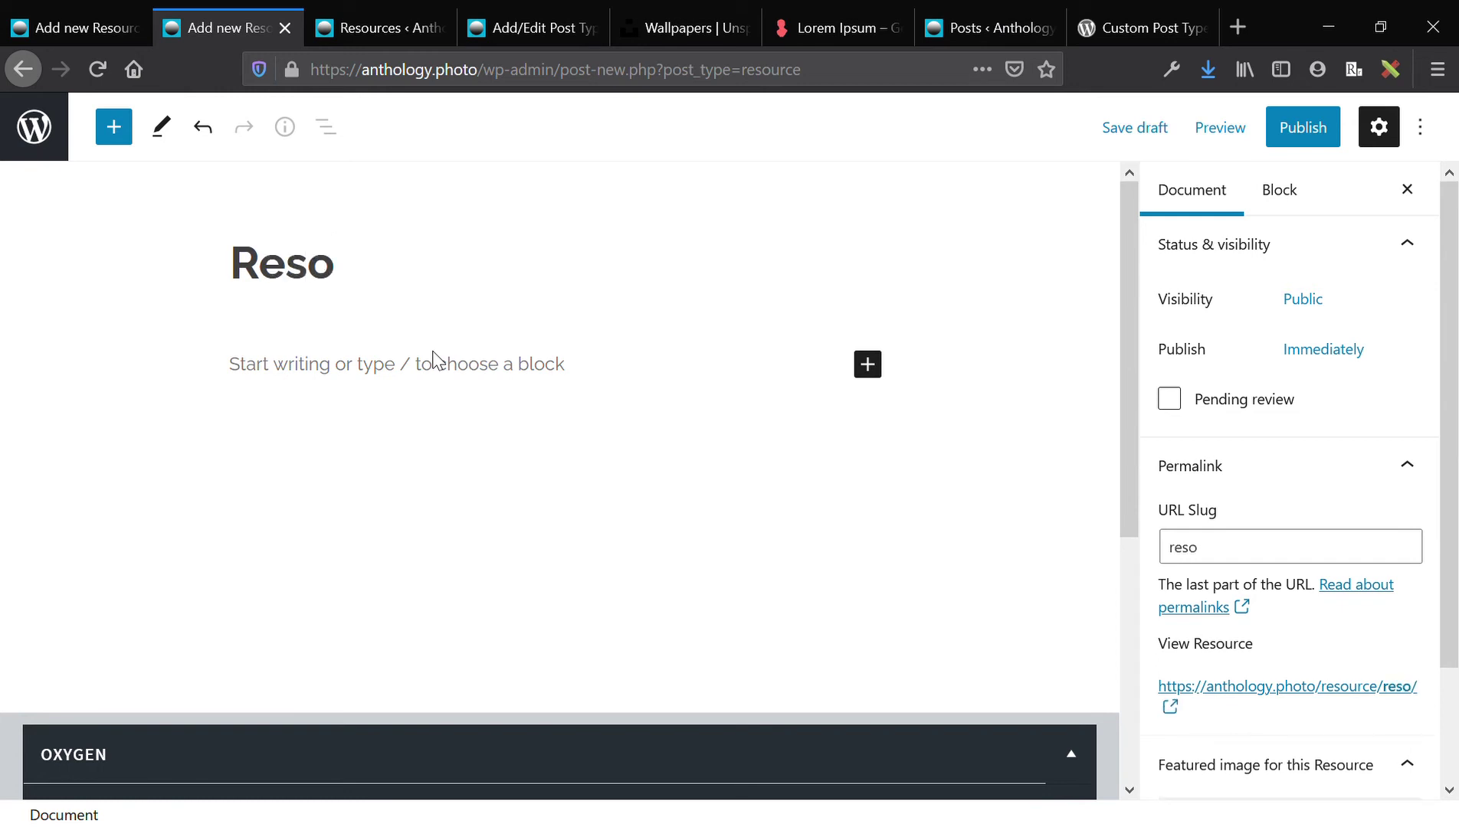
pyautogui.write('ucres')
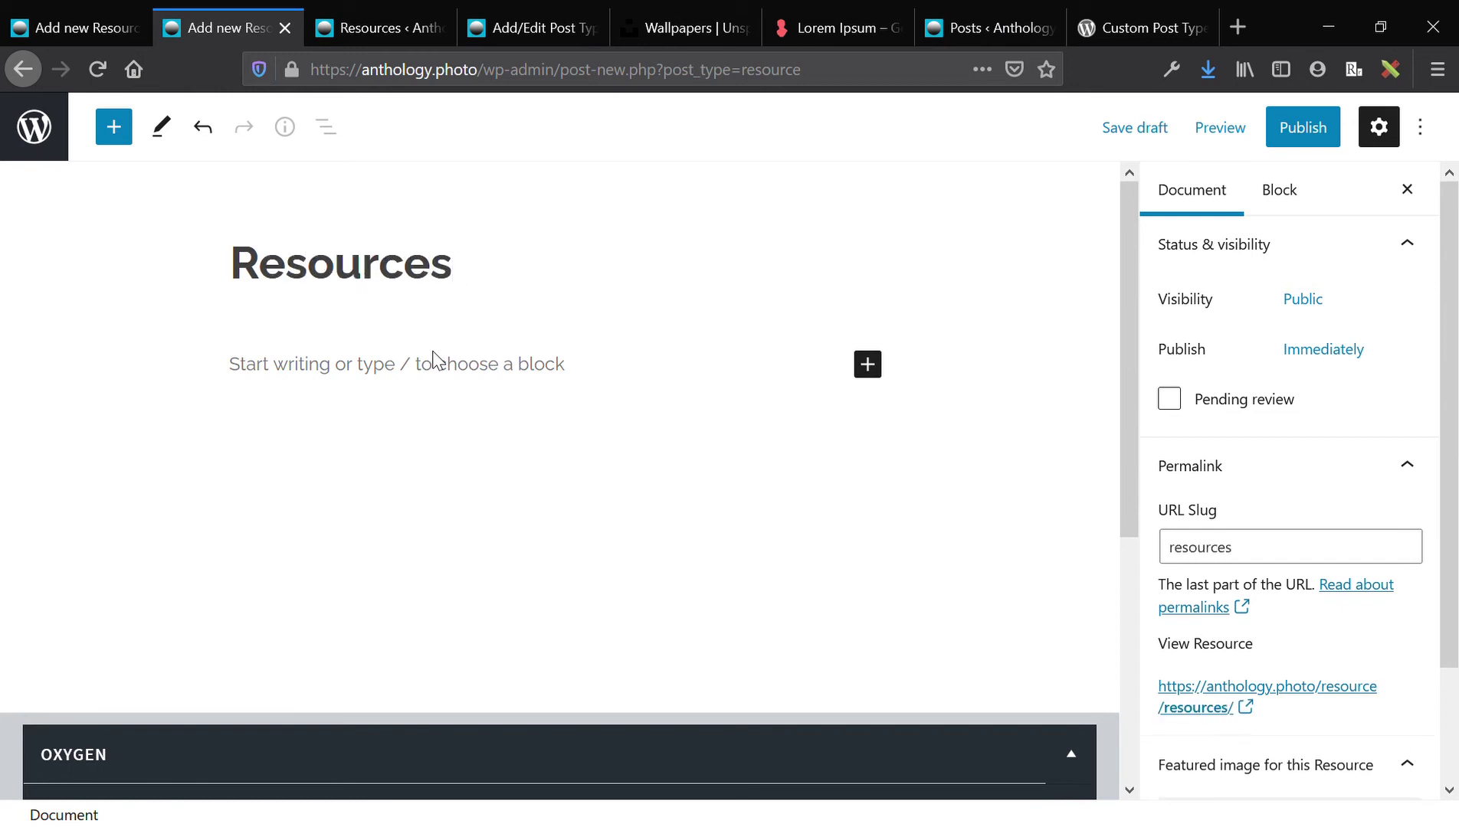
pyautogui.press('BackSpace')
pyautogui.write('2')
pyautogui.press('BackSpace')
pyautogui.write('2')
pyautogui.click(433, 377)
pyautogui.hotkey('ctrl', 'v')
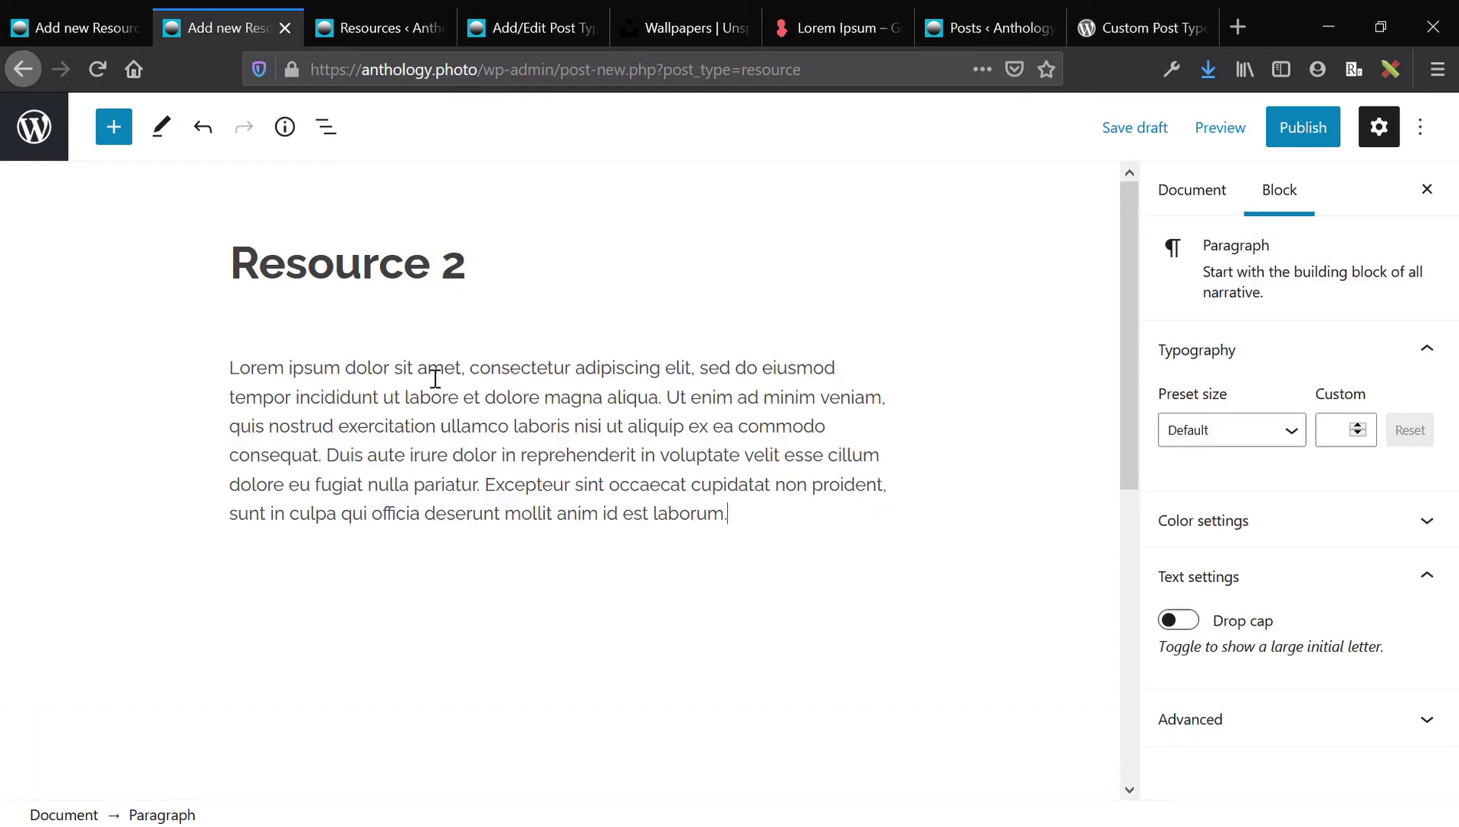
# Set the lepage-lowes-1 image from the media library as the featured image of Resource 2.
pyautogui.click(1199, 210)
pyautogui.scroll(-2, 1214, 475)
pyautogui.click(1213, 710)
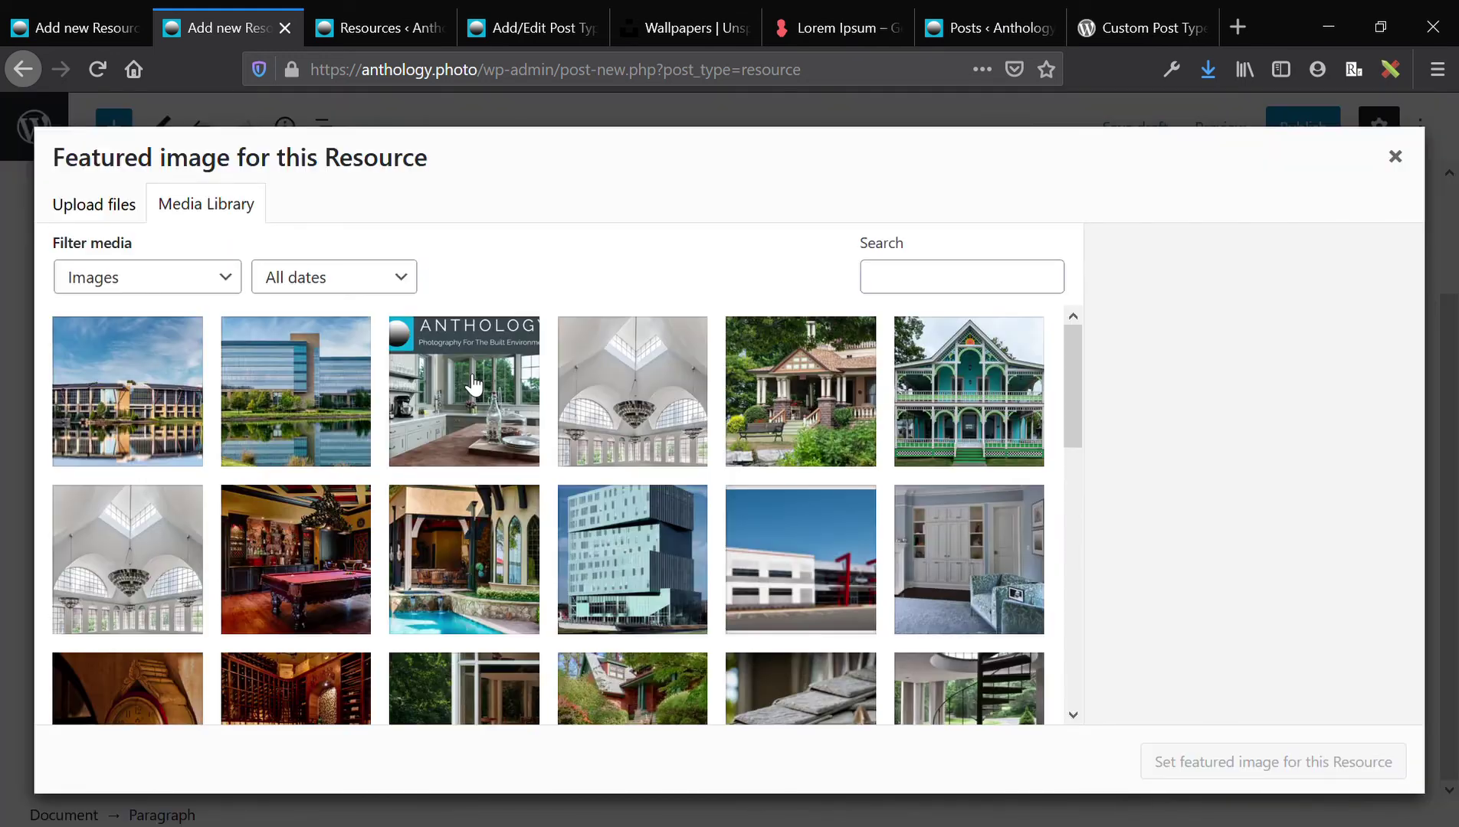
pyautogui.click(295, 367)
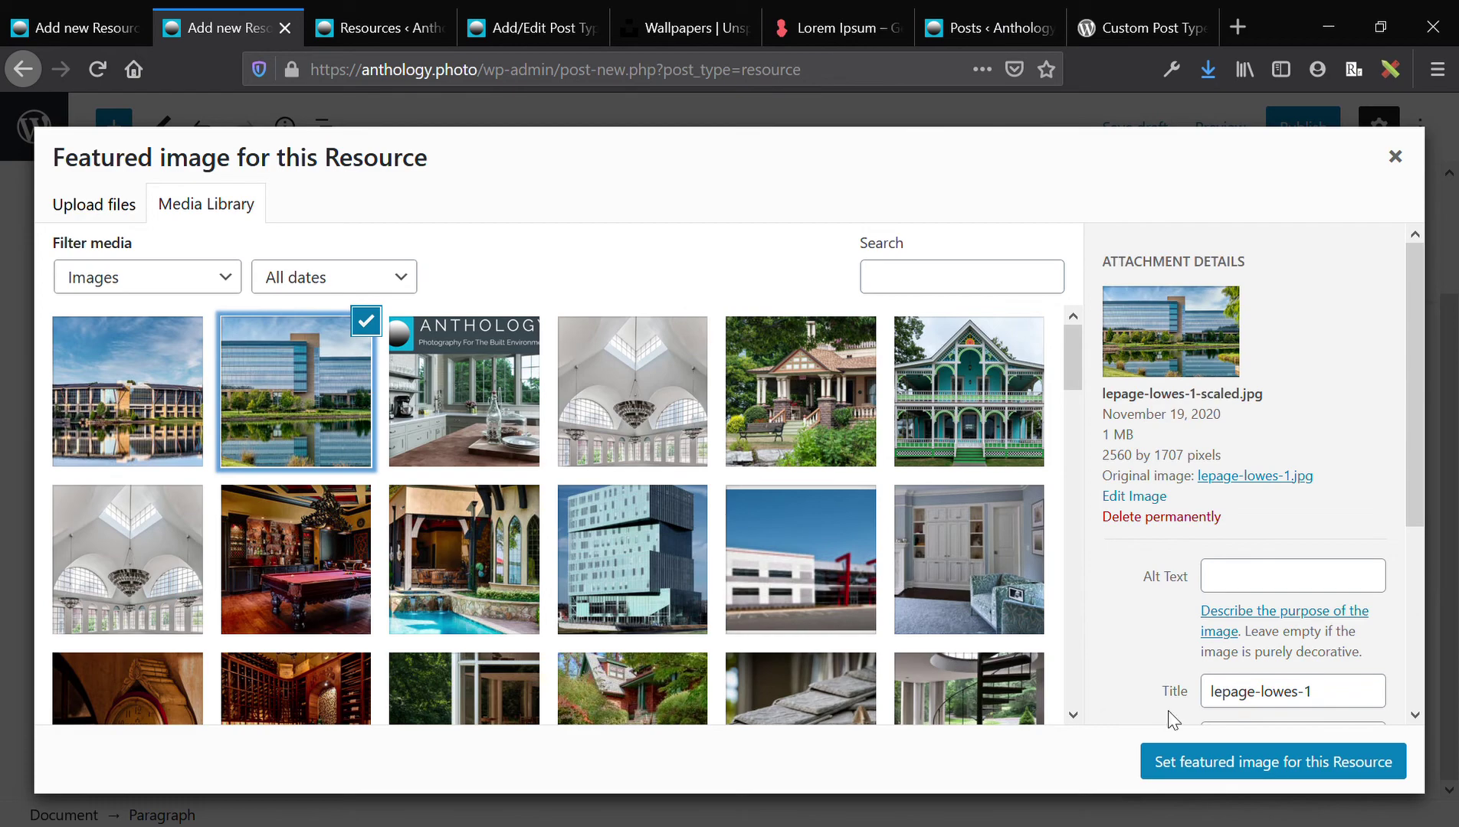
pyautogui.click(1209, 766)
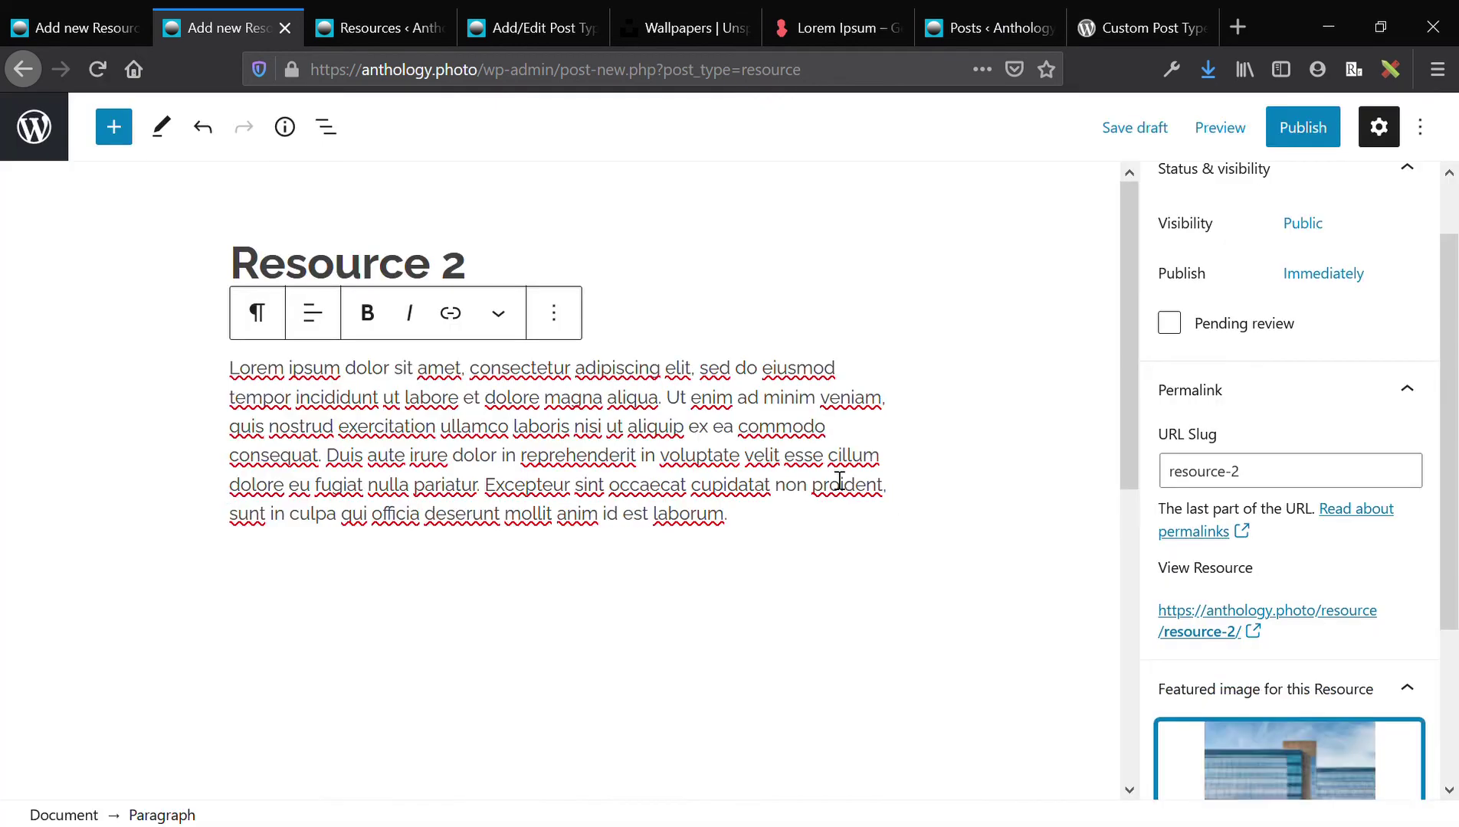
pyautogui.click(498, 81)
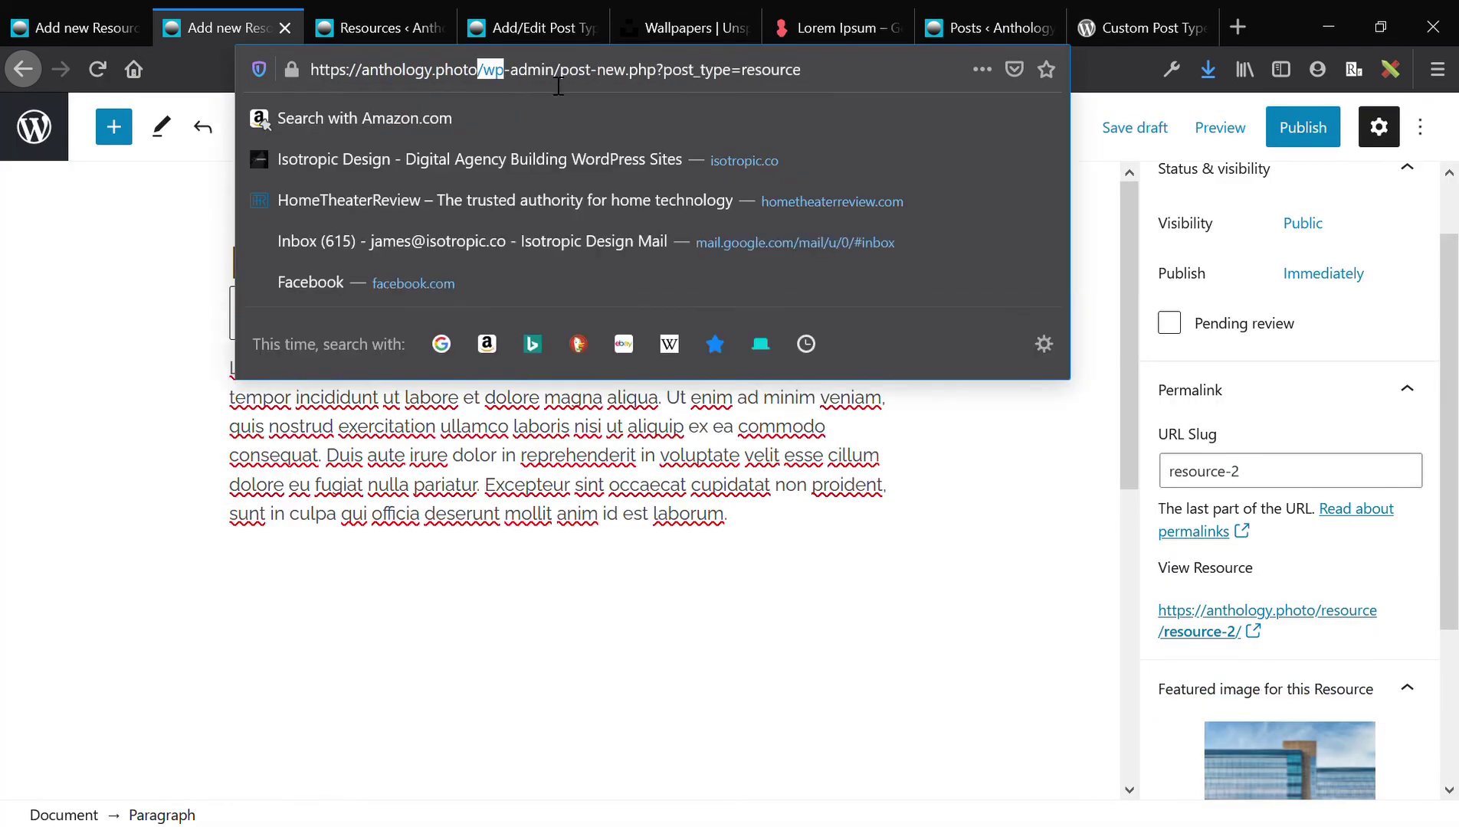
pyautogui.click(494, 69)
pyautogui.hotkey('shift', 'End')
pyautogui.write('w')
pyautogui.press('BackSpace')
pyautogui.write('tou')
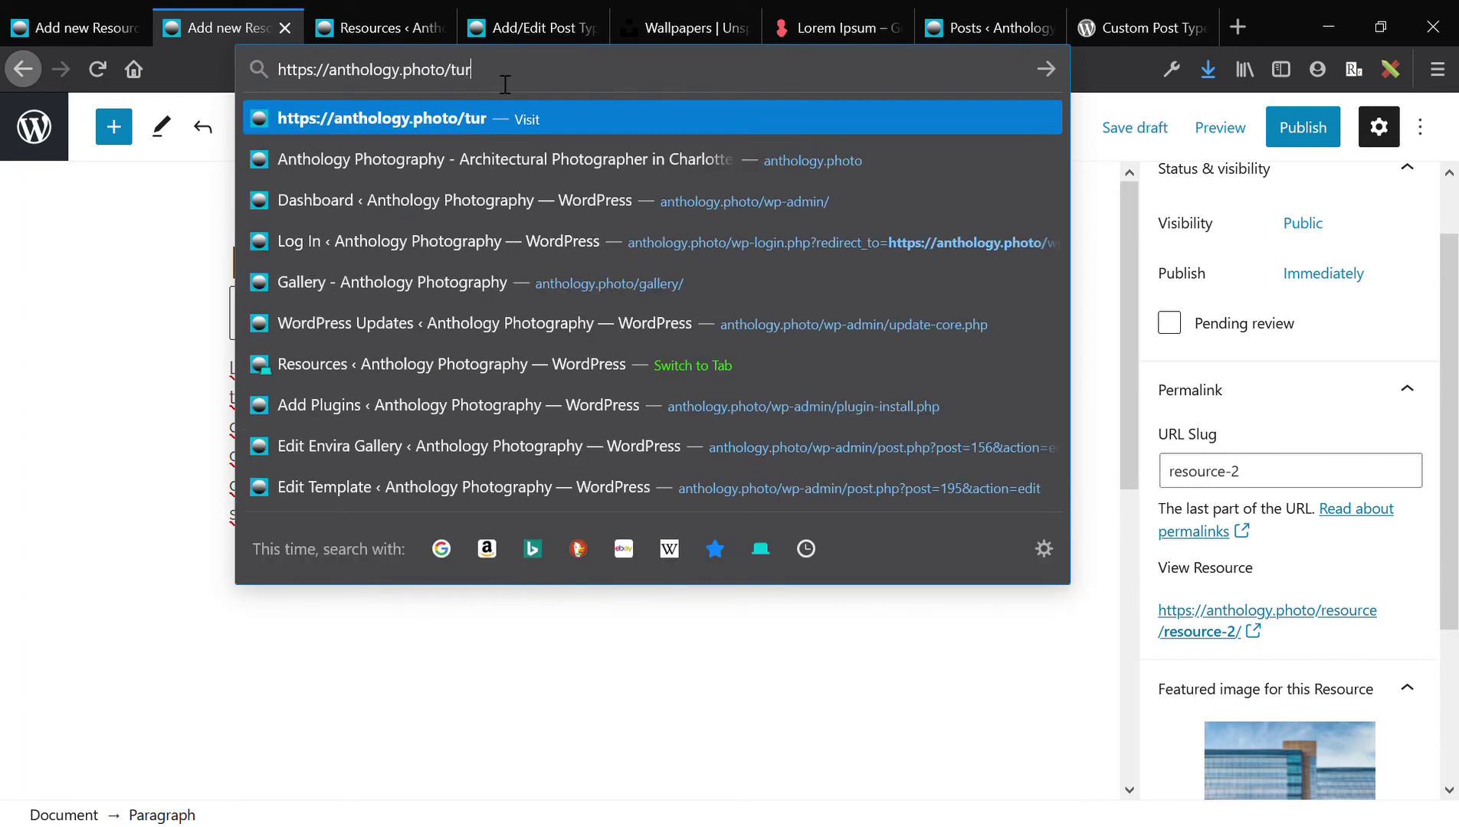
pyautogui.write('r')
pyautogui.press('BackSpace')
pyautogui.write('tour')
pyautogui.press('BackSpace')
pyautogui.write('s')
pyautogui.press('BackSpace')
pyautogui.press('BackSpace')
pyautogui.press('BackSpace')
pyautogui.press('BackSpace')
pyautogui.write('t')
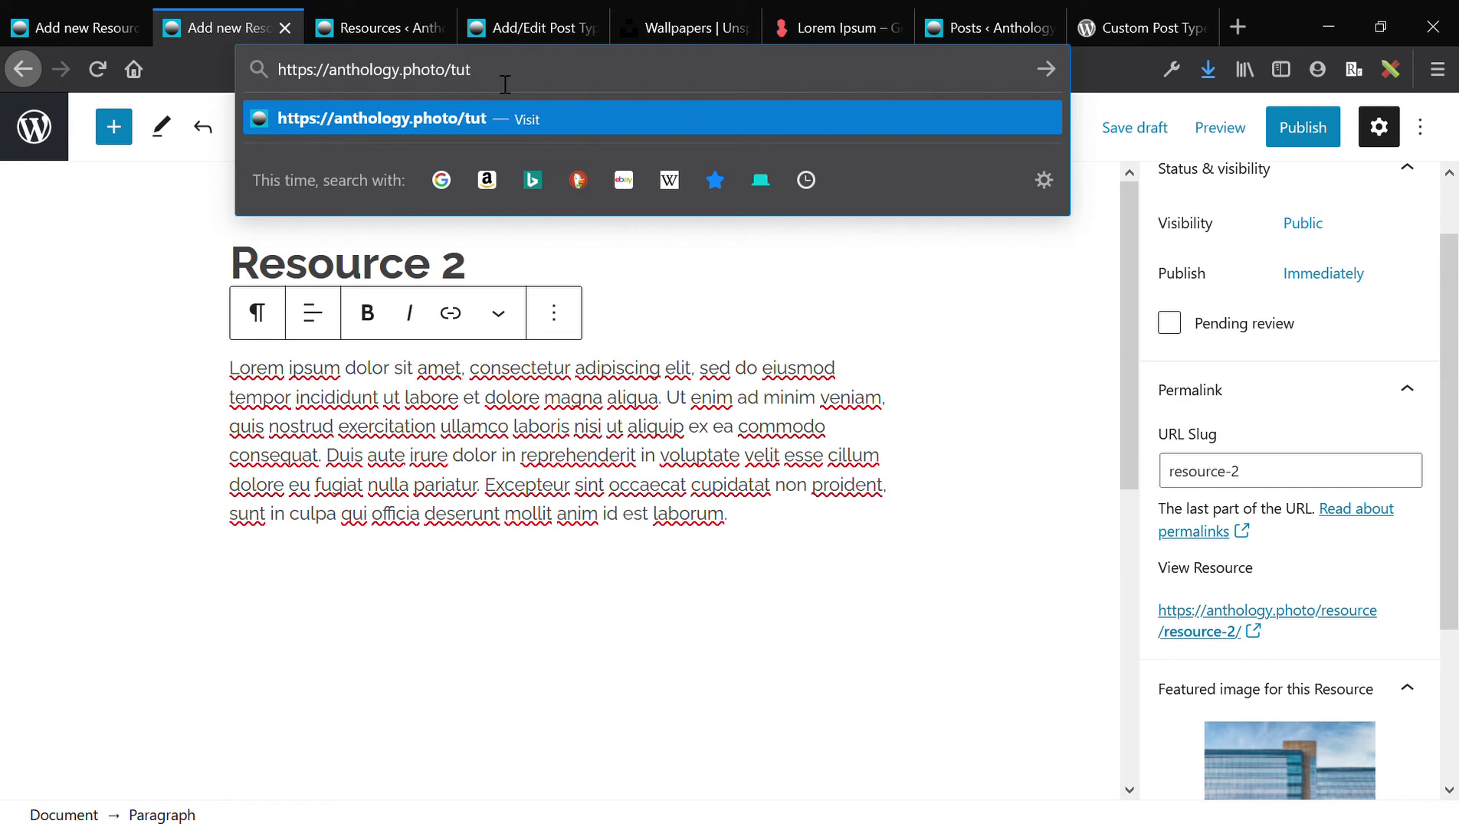
pyautogui.write('orials')
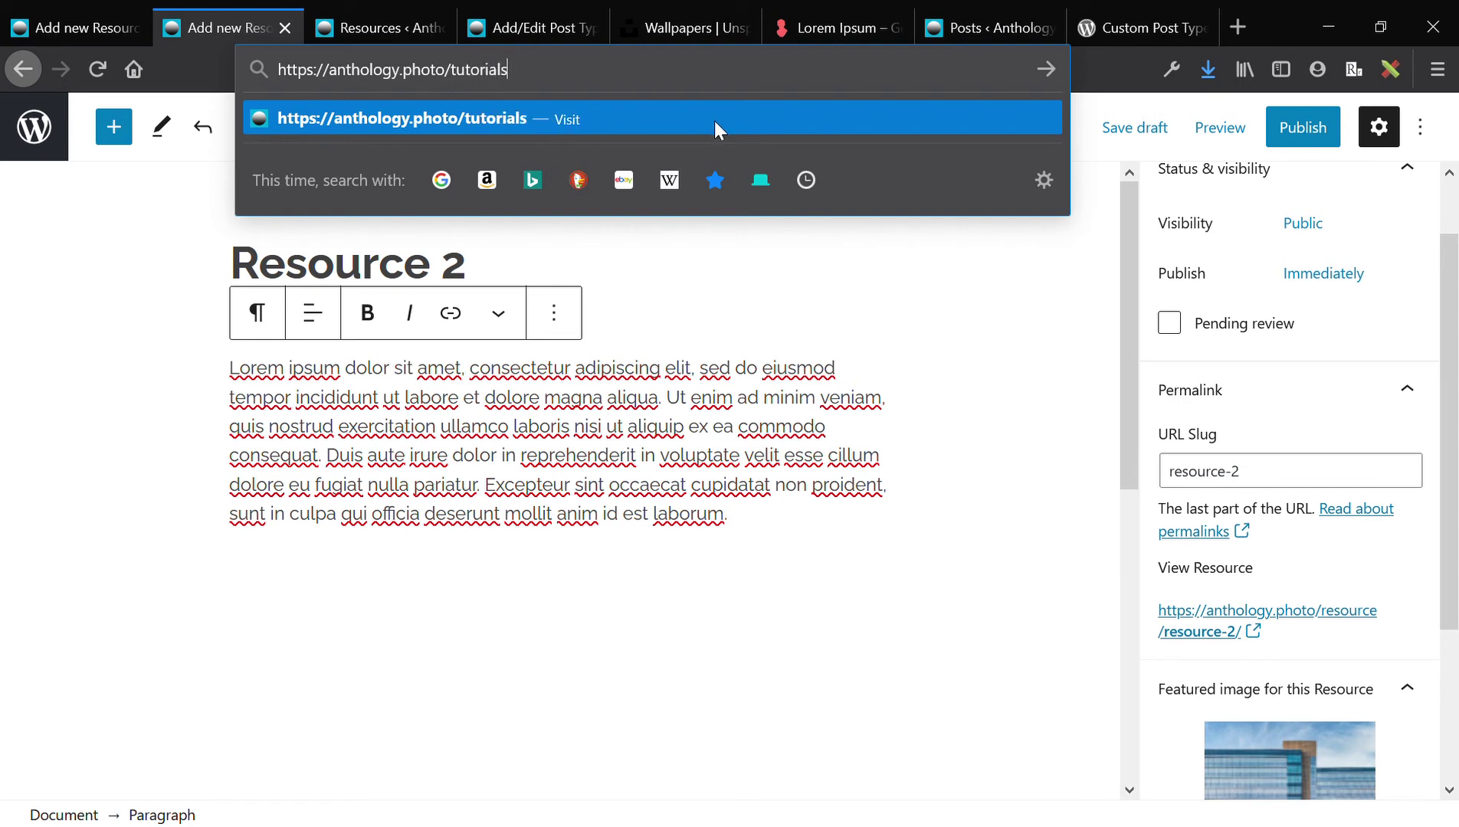
pyautogui.doubleClick(486, 71)
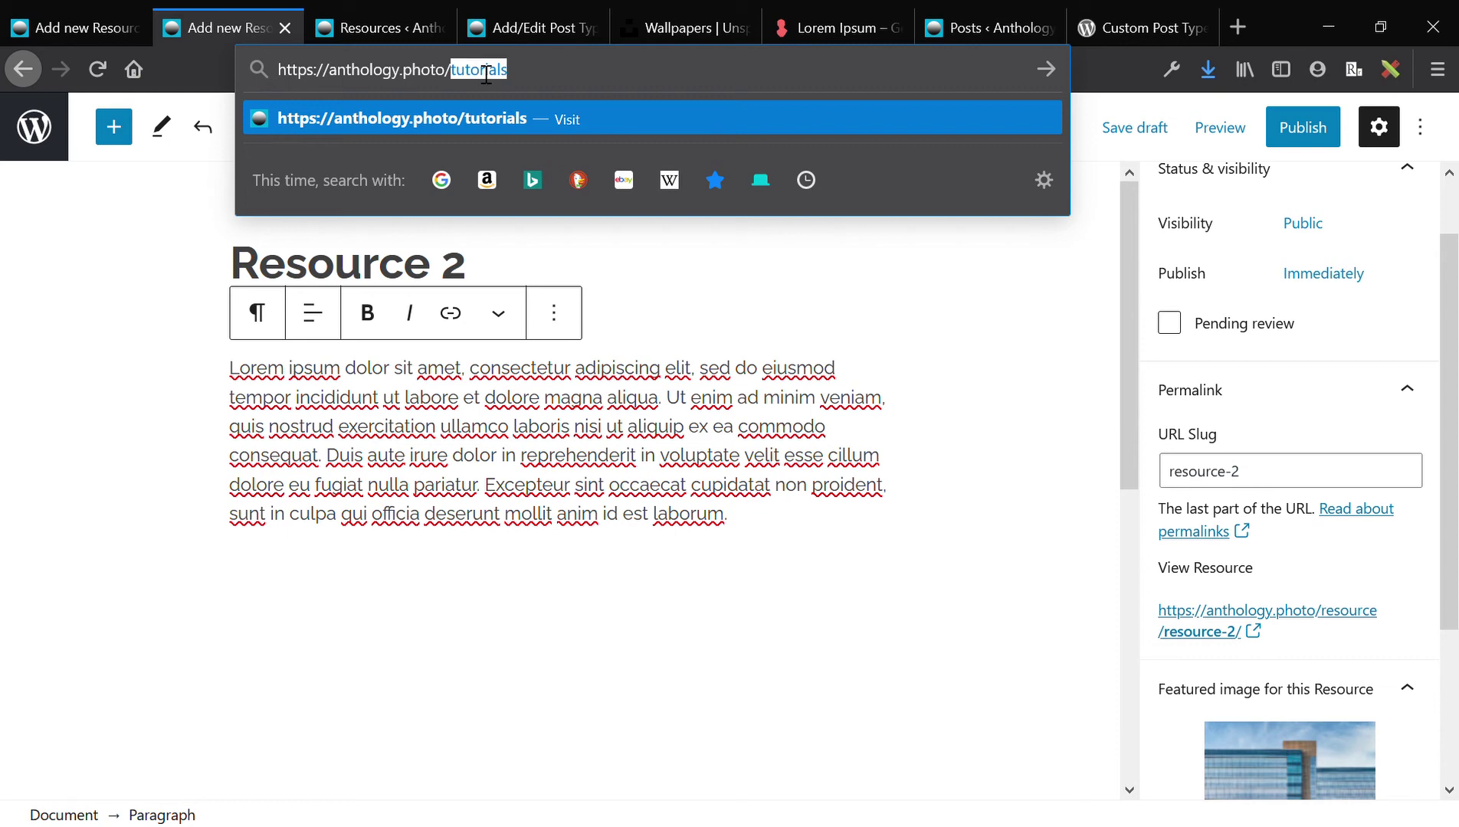
pyautogui.write('blg')
pyautogui.write('g')
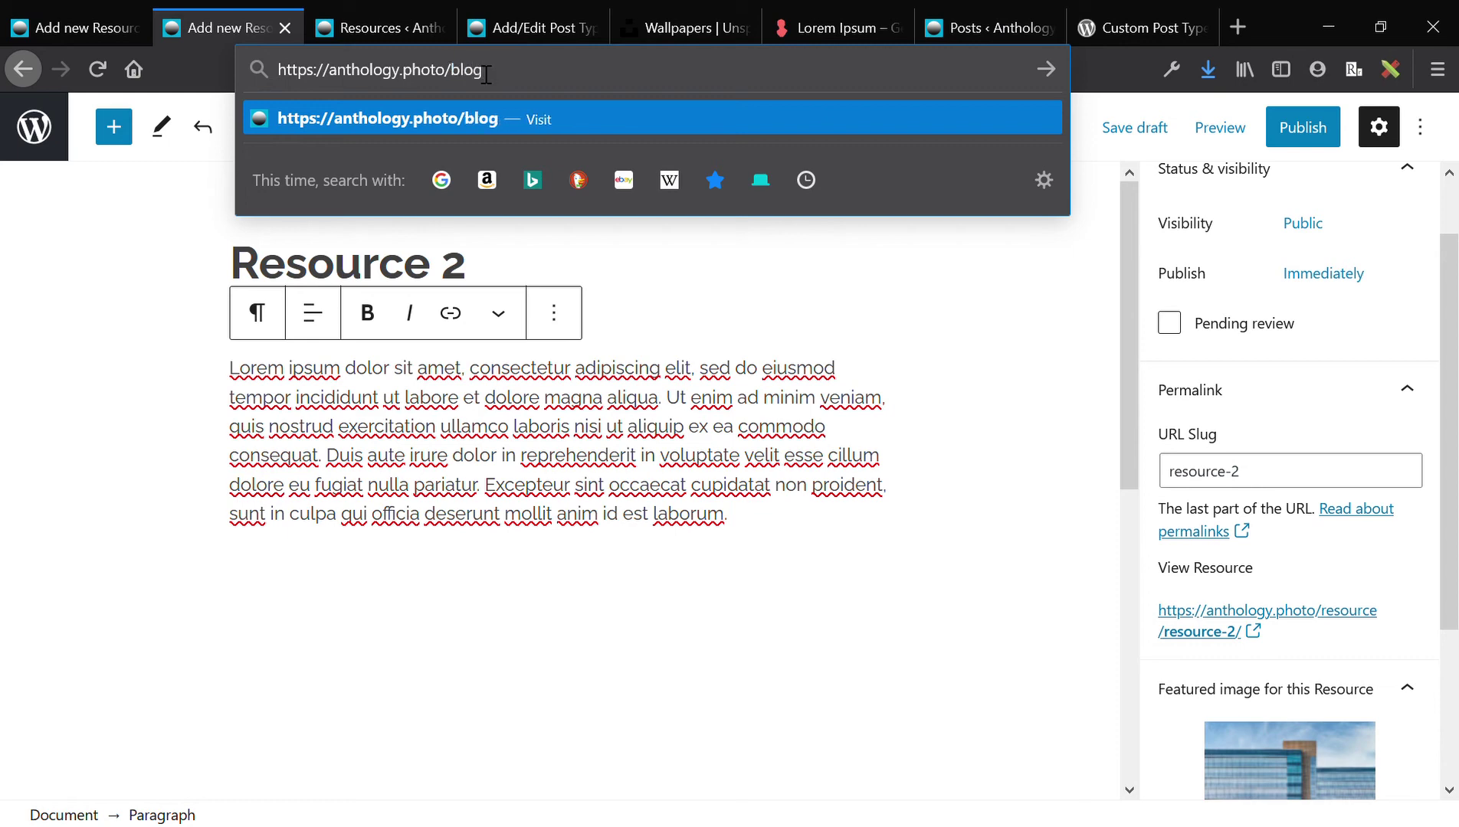
pyautogui.doubleClick(486, 73)
pyautogui.press('BackSpace')
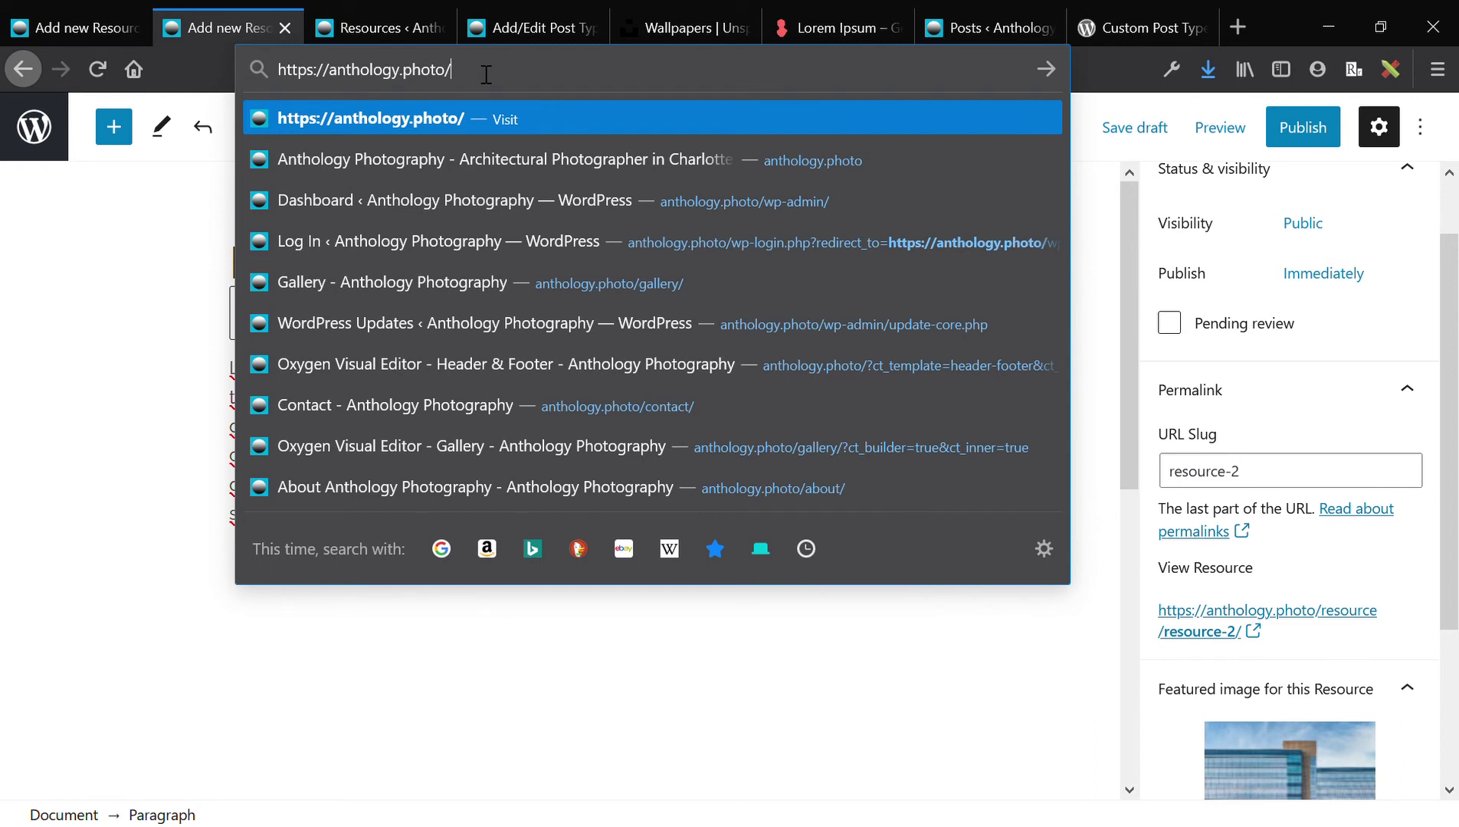
pyautogui.write('inspiration')
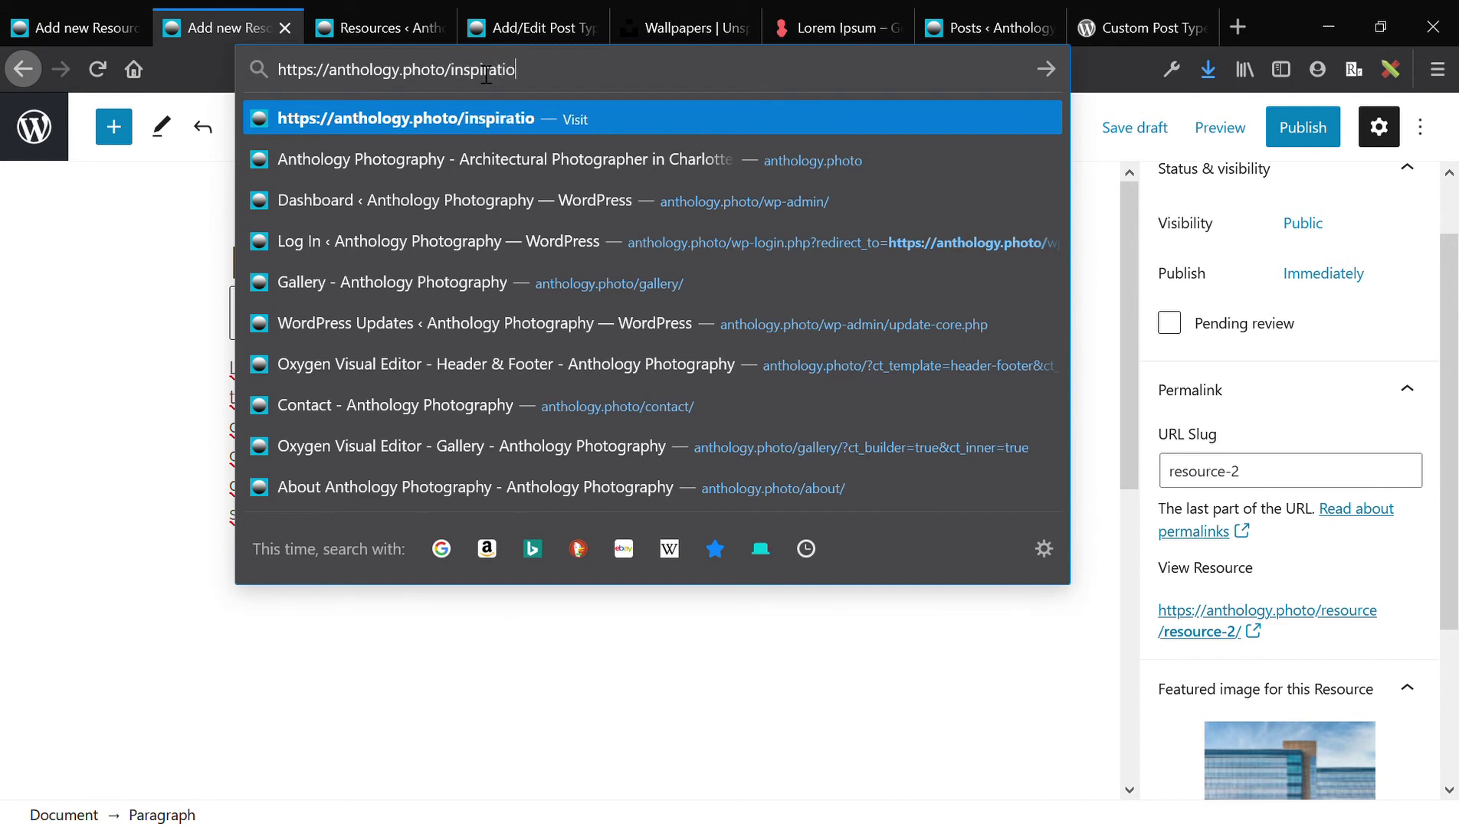
pyautogui.click(63, 323)
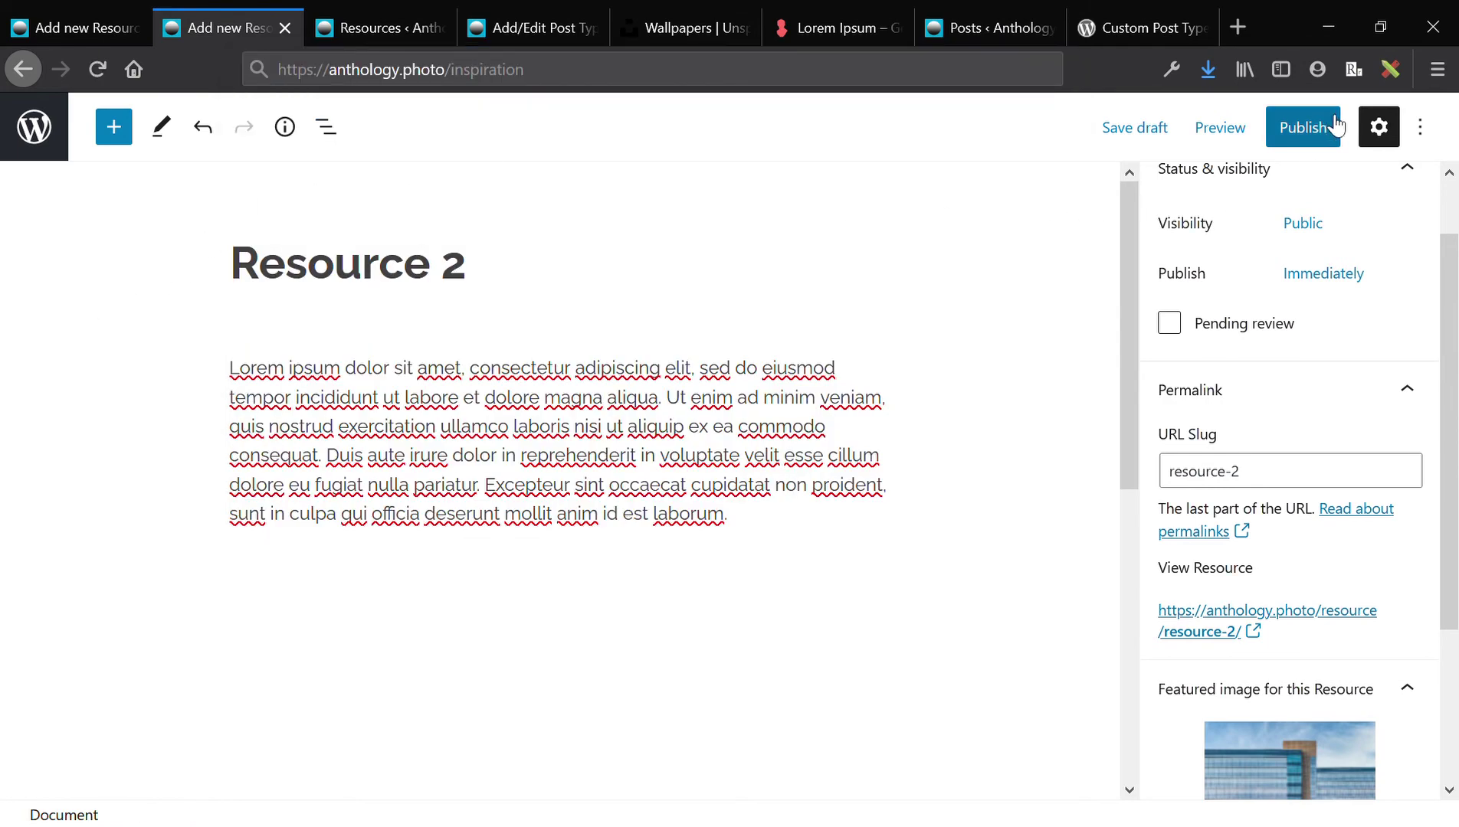
# Publish Resource 2 with public visibility.
pyautogui.click(1310, 126)
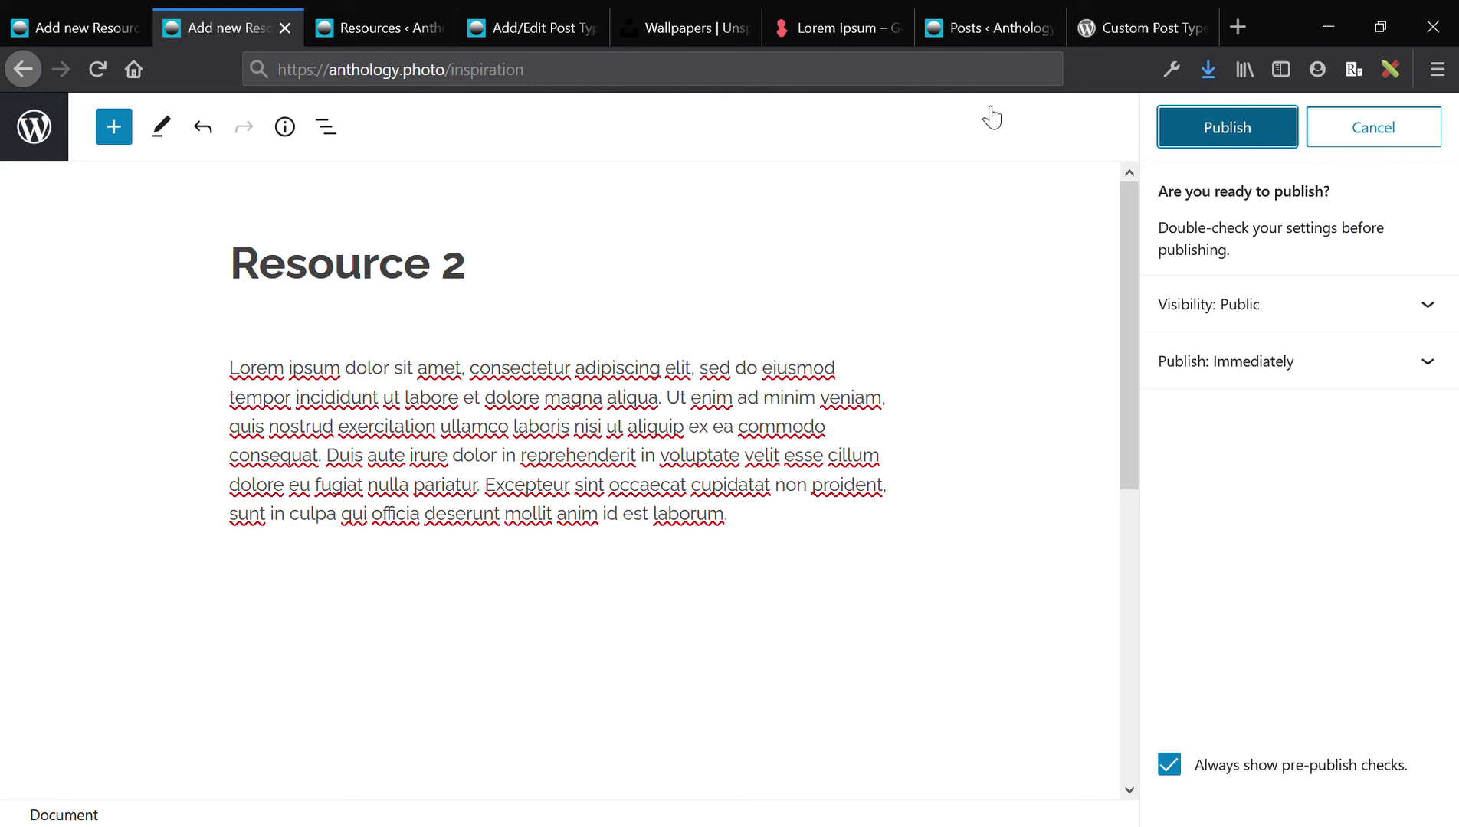
pyautogui.click(1211, 124)
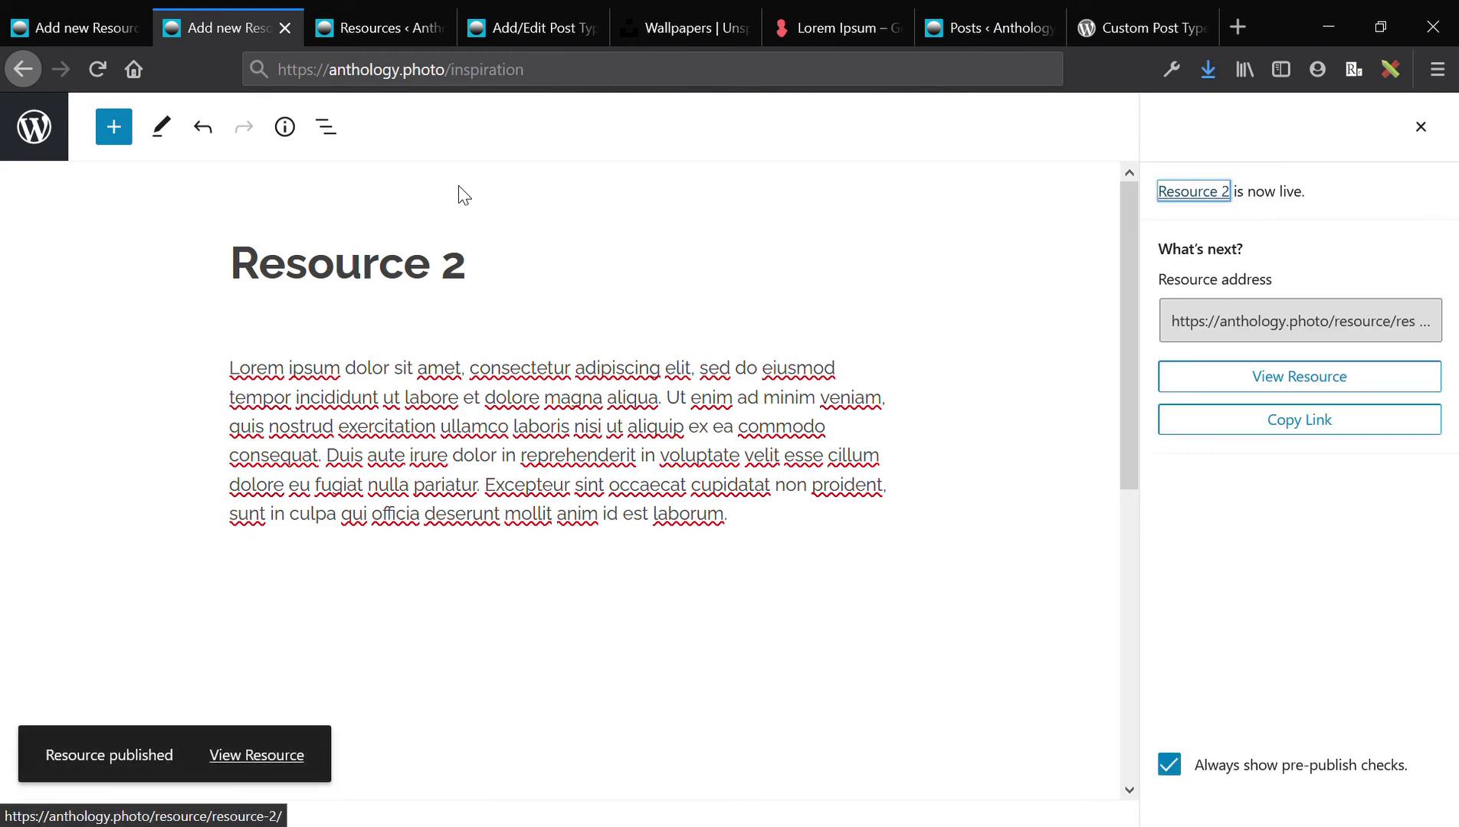
# Open Oxygen's Templates list in the browser tab that holds the older, empty Resources list.
pyautogui.click(34, 15)
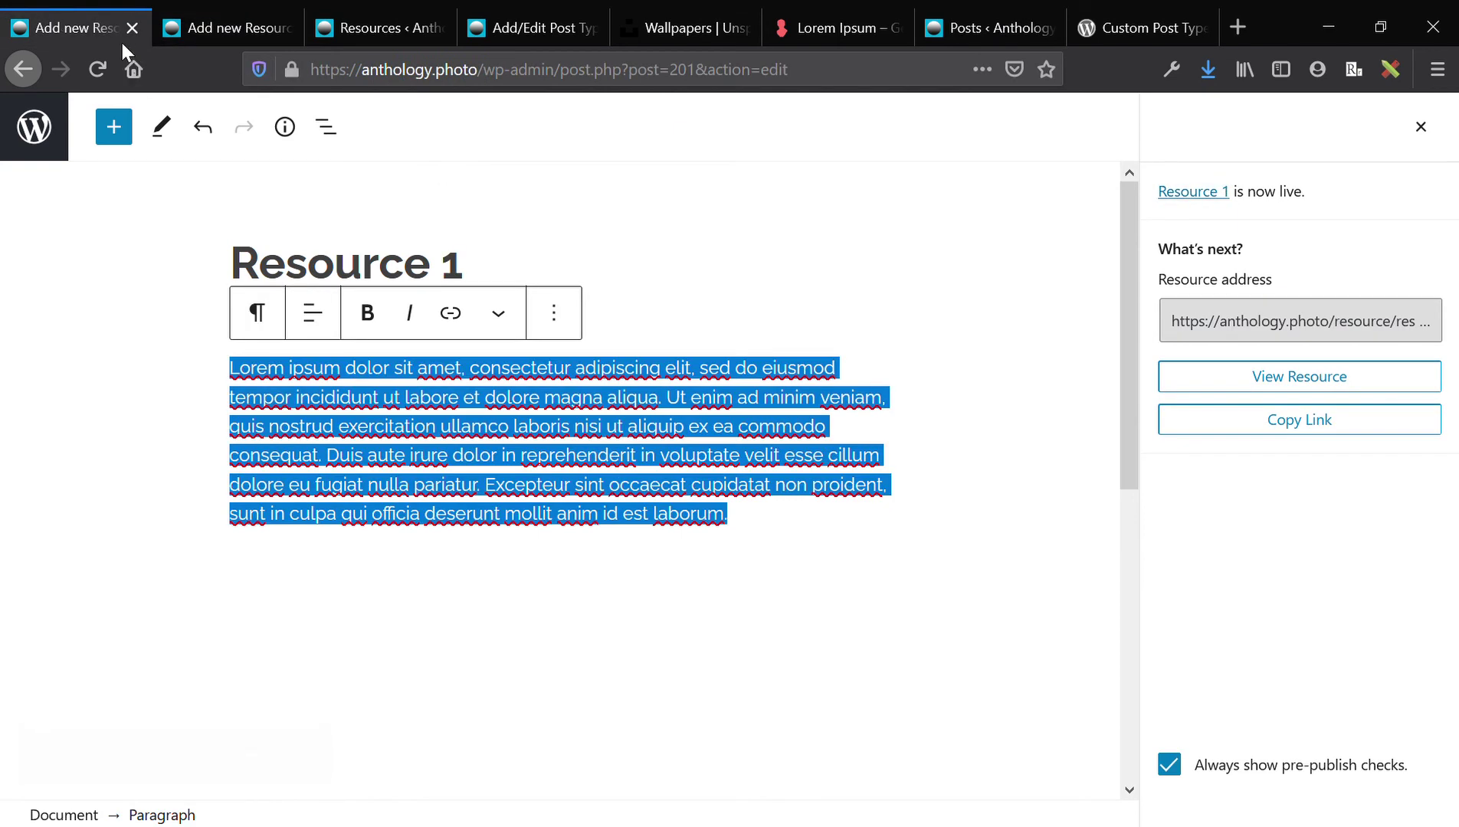
pyautogui.click(366, 19)
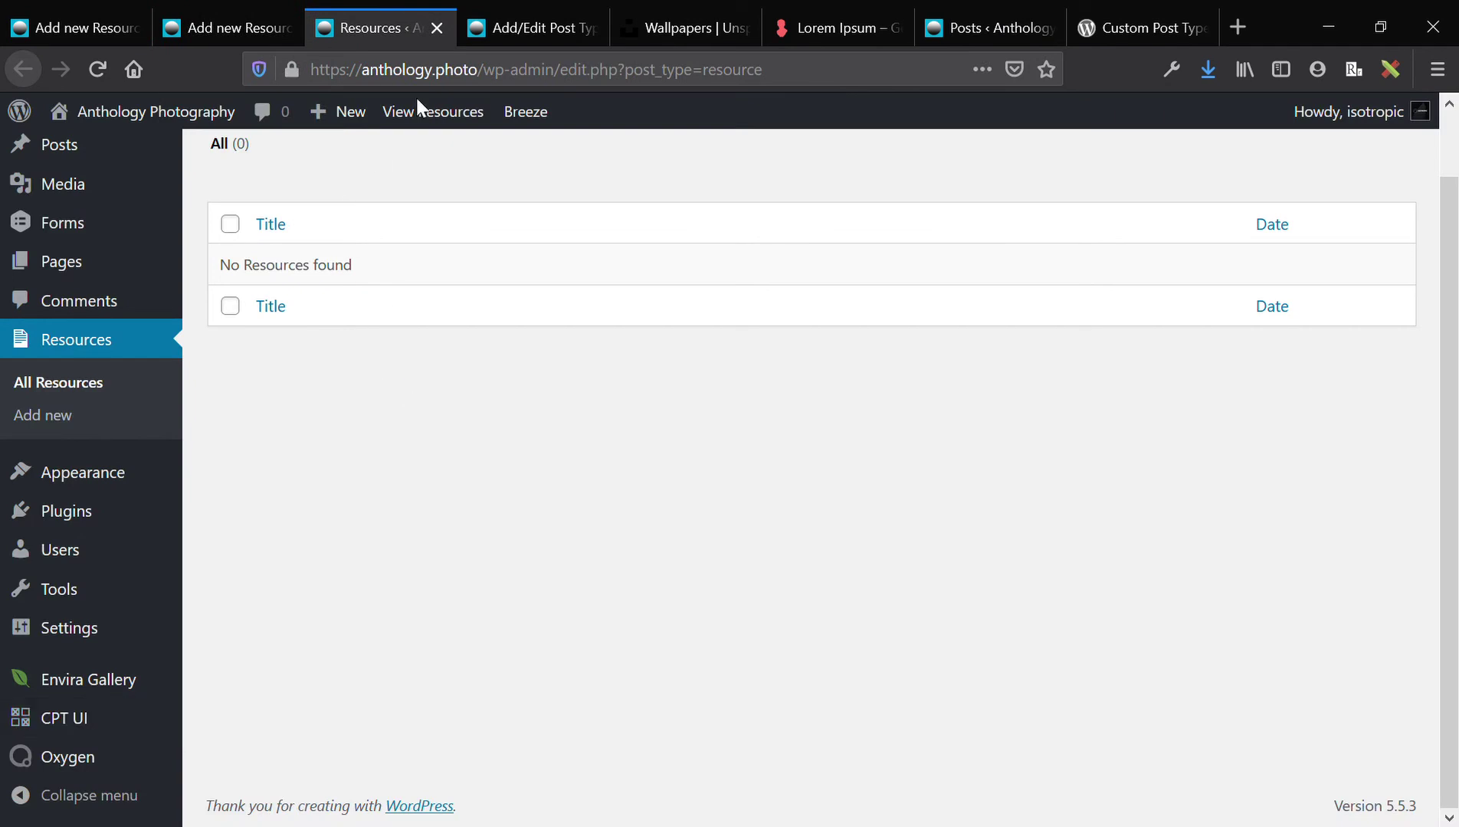
pyautogui.moveTo(32, 758)
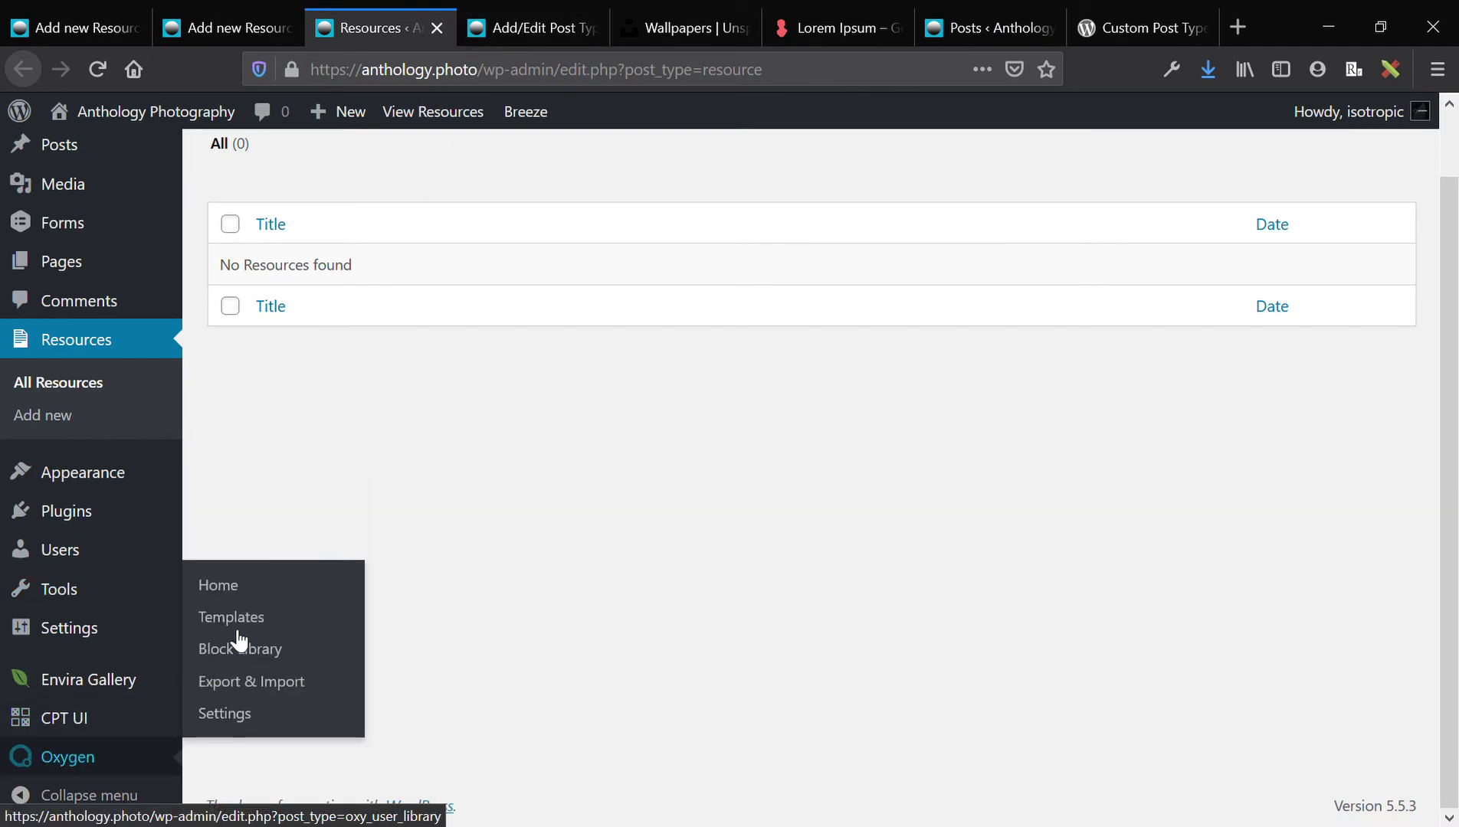
pyautogui.click(237, 622)
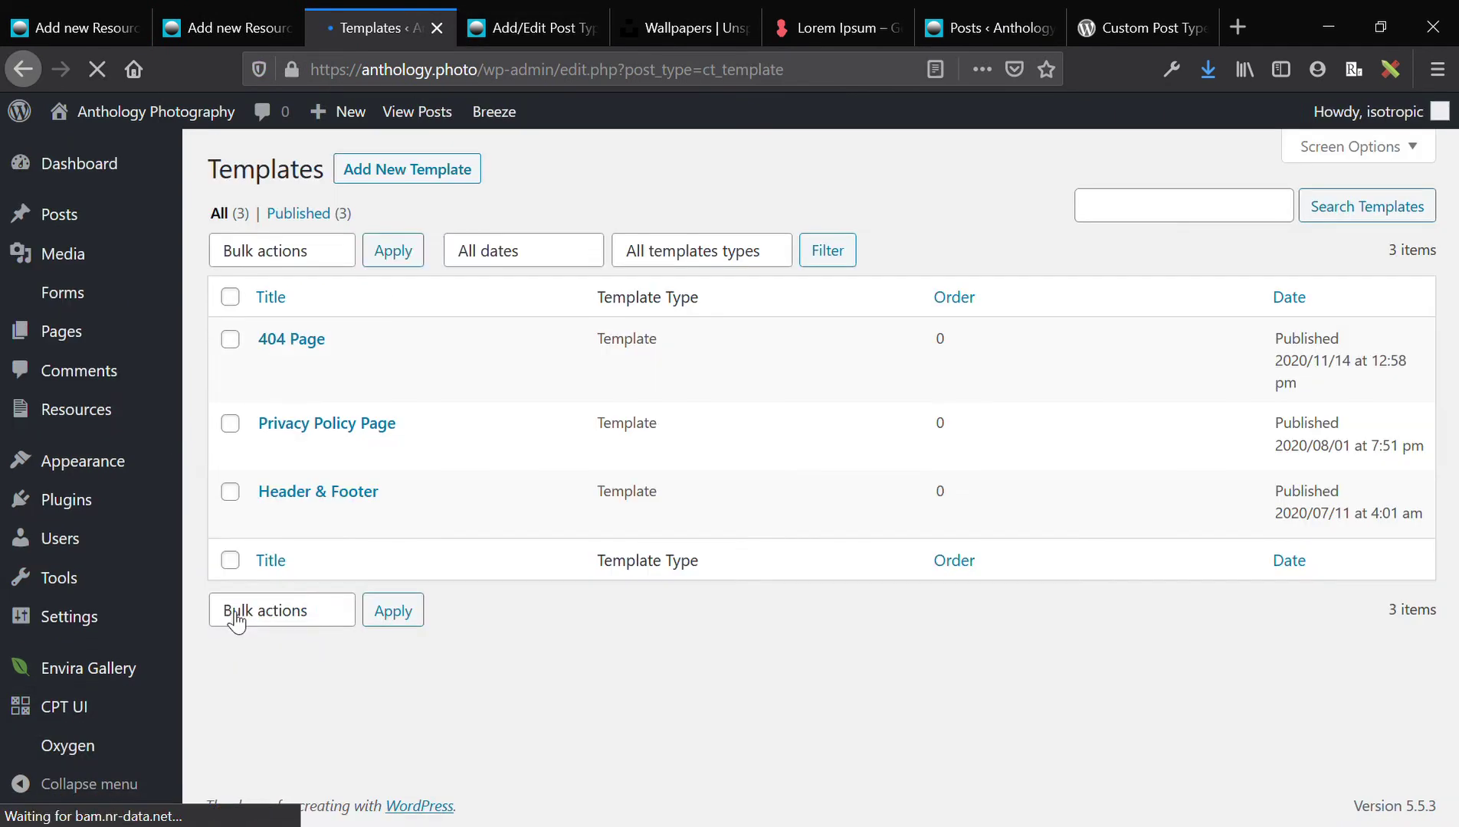
# Add a new Oxygen template, save it as a draft and title it "Resources Archive".
pyautogui.click(412, 178)
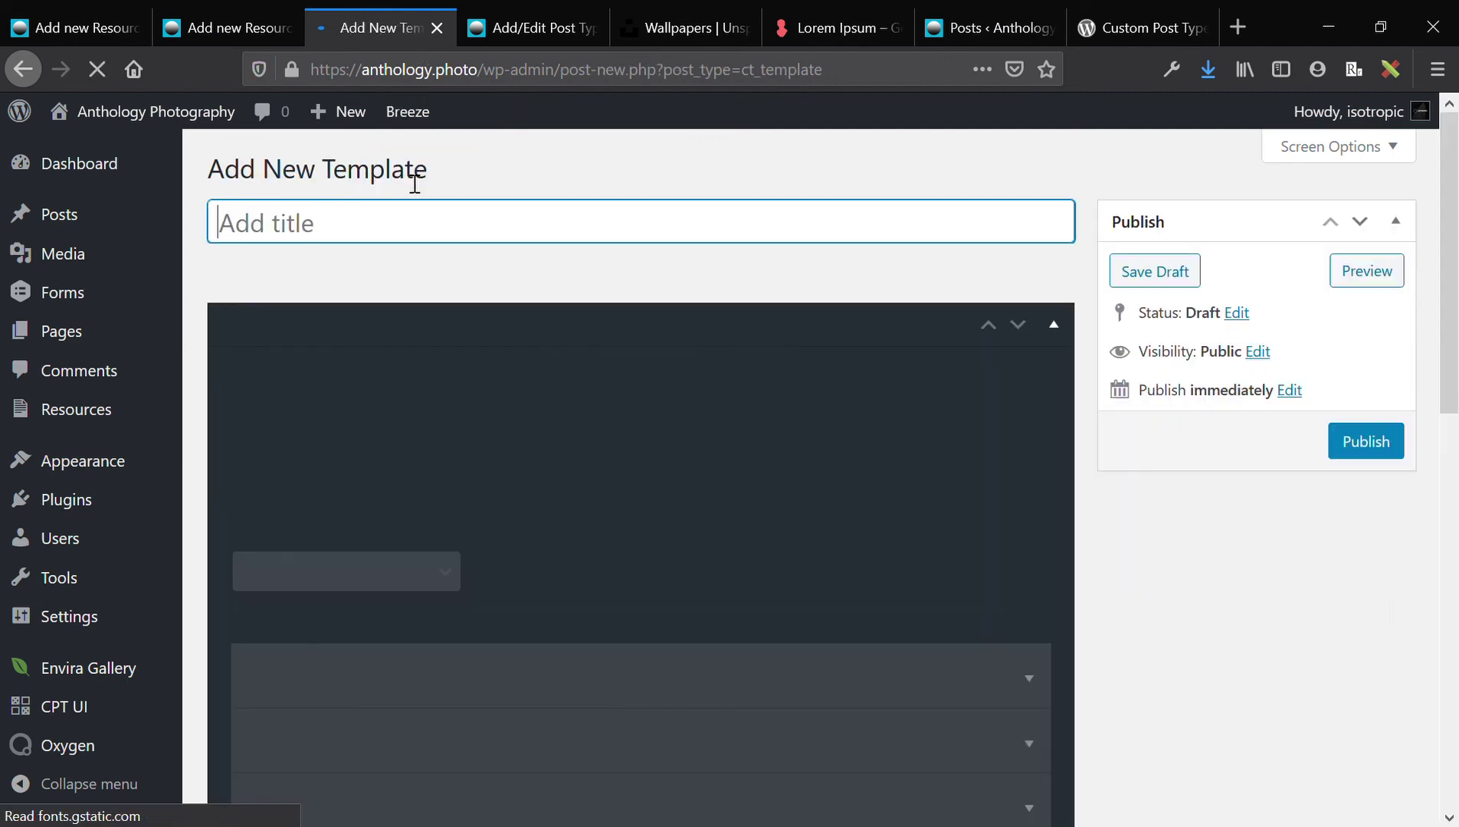
pyautogui.click(192, 15)
pyautogui.click(364, 27)
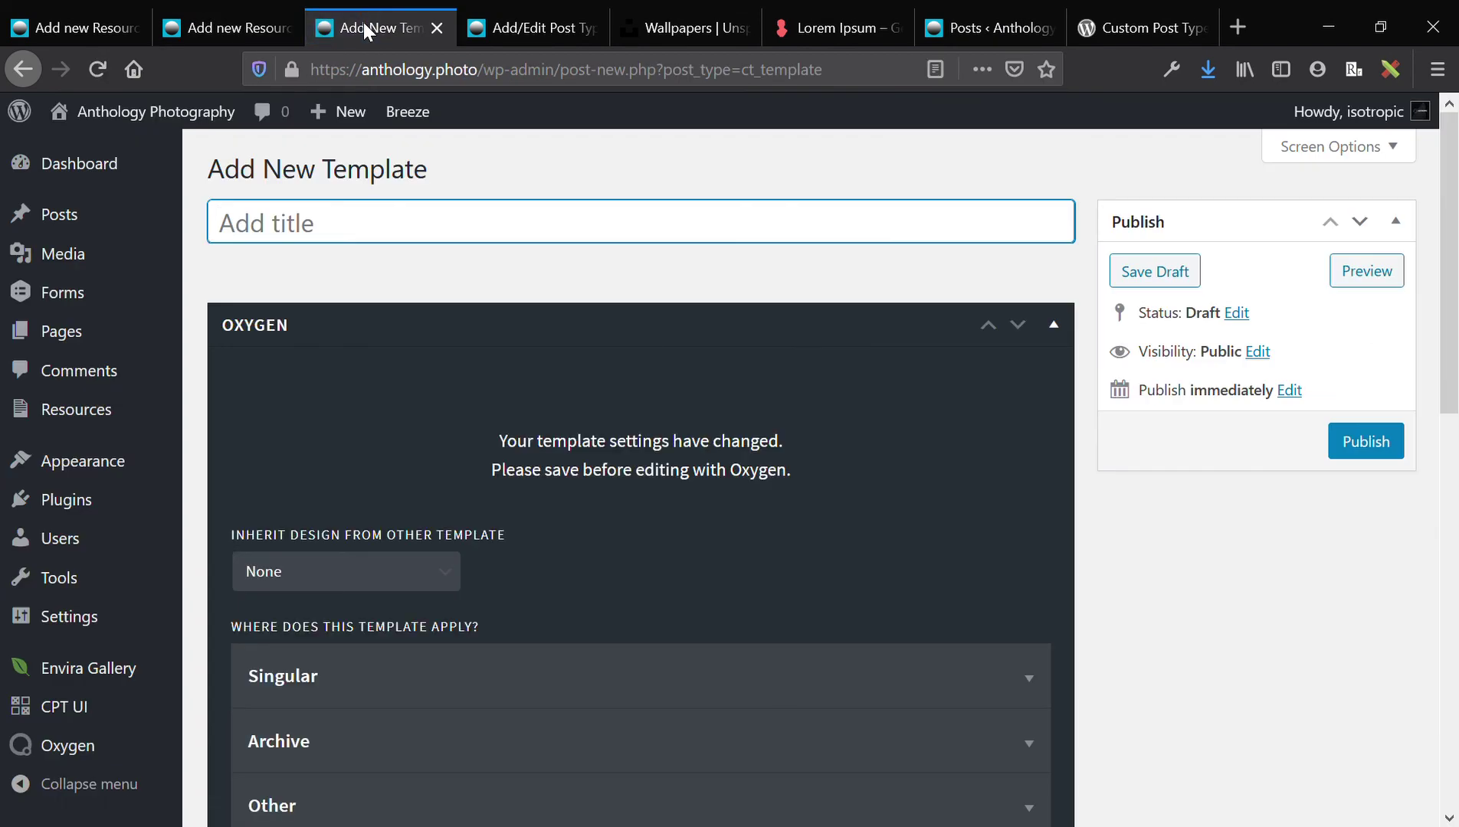
pyautogui.write('re')
pyautogui.press('BackSpace')
pyautogui.press('BackSpace')
pyautogui.press('Return')
pyautogui.write('r')
pyautogui.press('BackSpace')
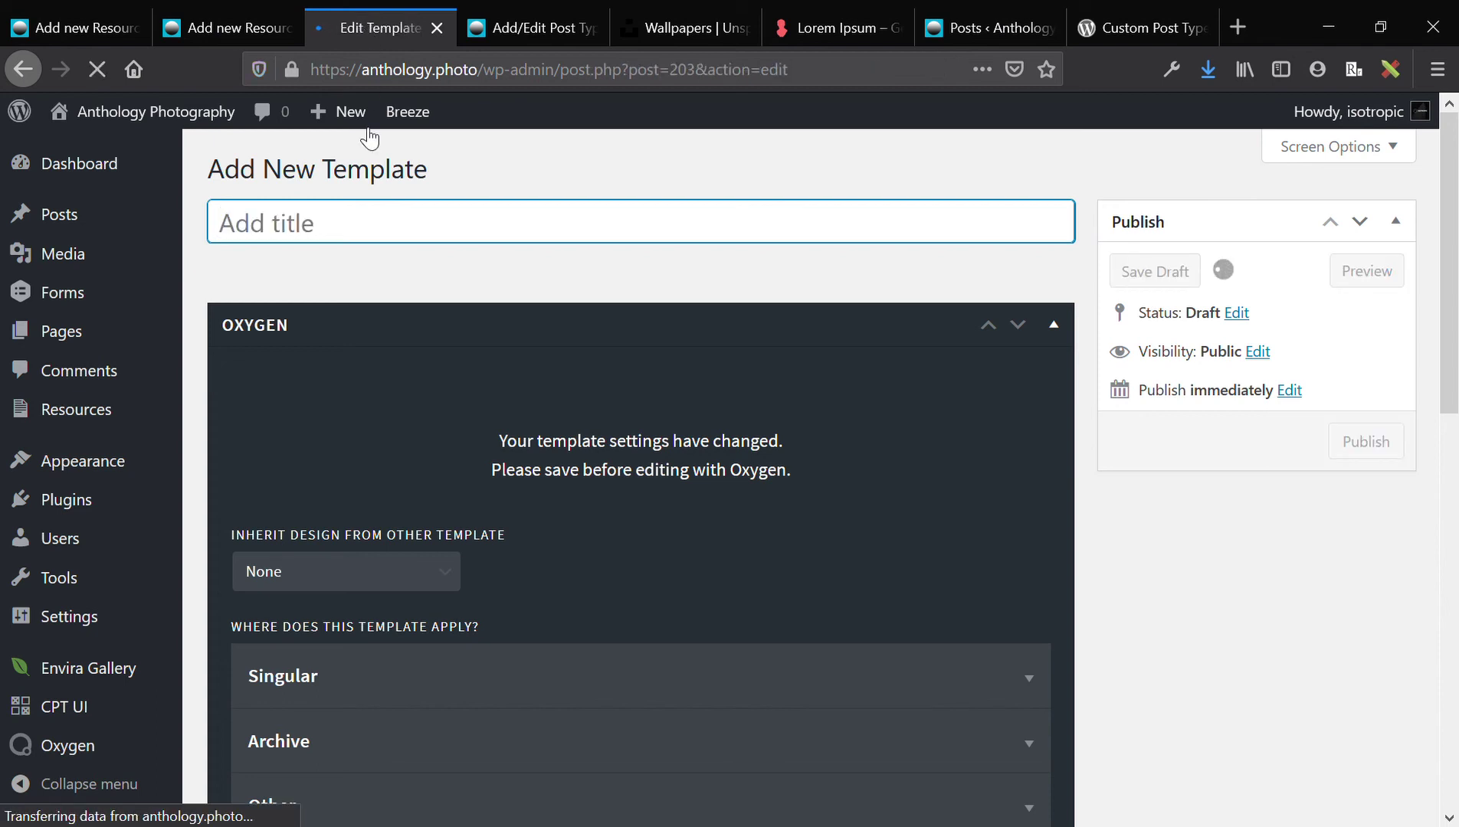
pyautogui.write('Resource')
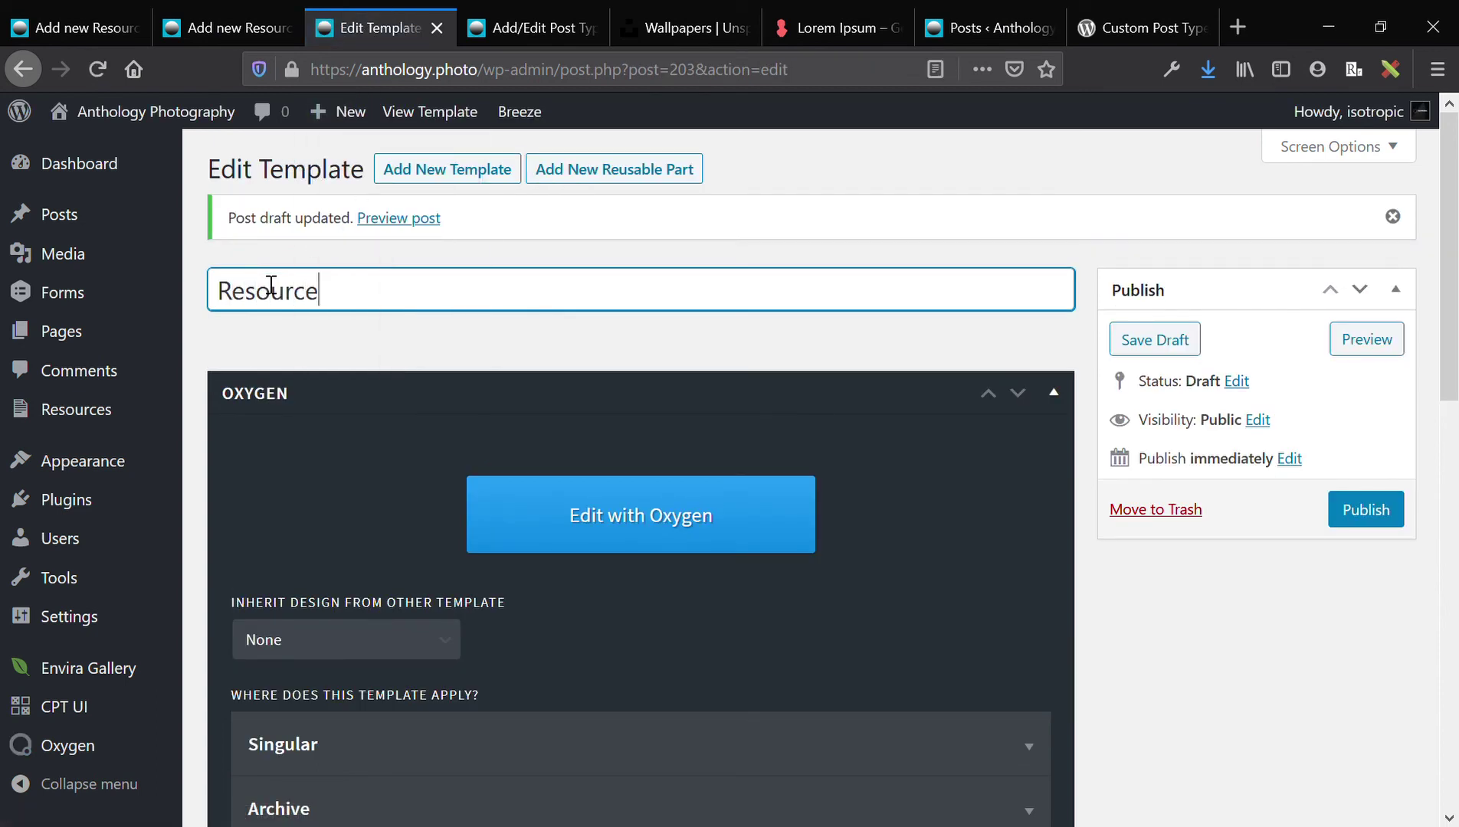
pyautogui.write('s Archive')
# Apply the Resources Archive template to archives of the resource post type.
pyautogui.scroll(-3, 271, 284)
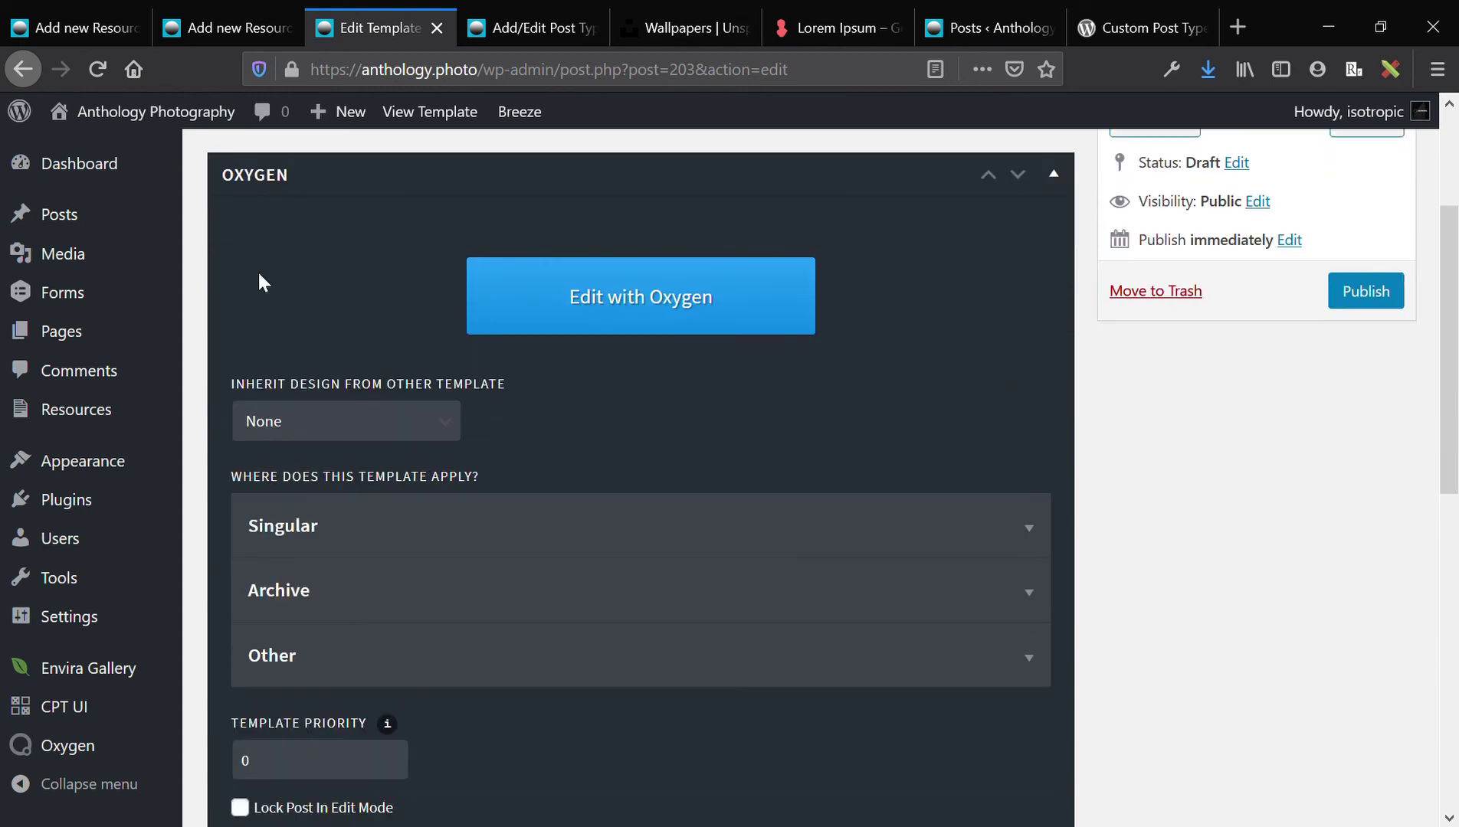
pyautogui.click(391, 601)
pyautogui.scroll(-3, 393, 605)
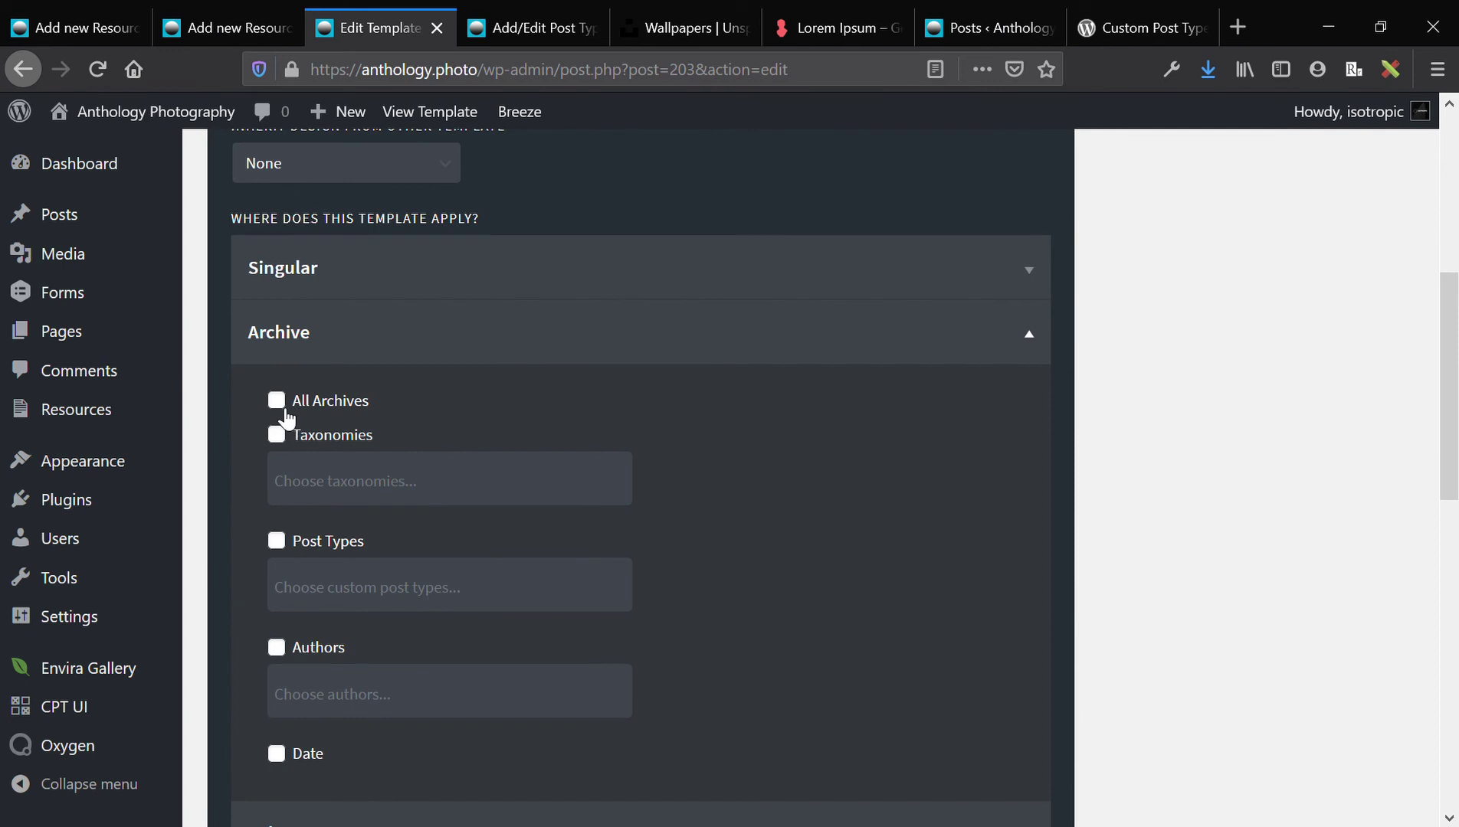
pyautogui.click(277, 542)
pyautogui.click(370, 603)
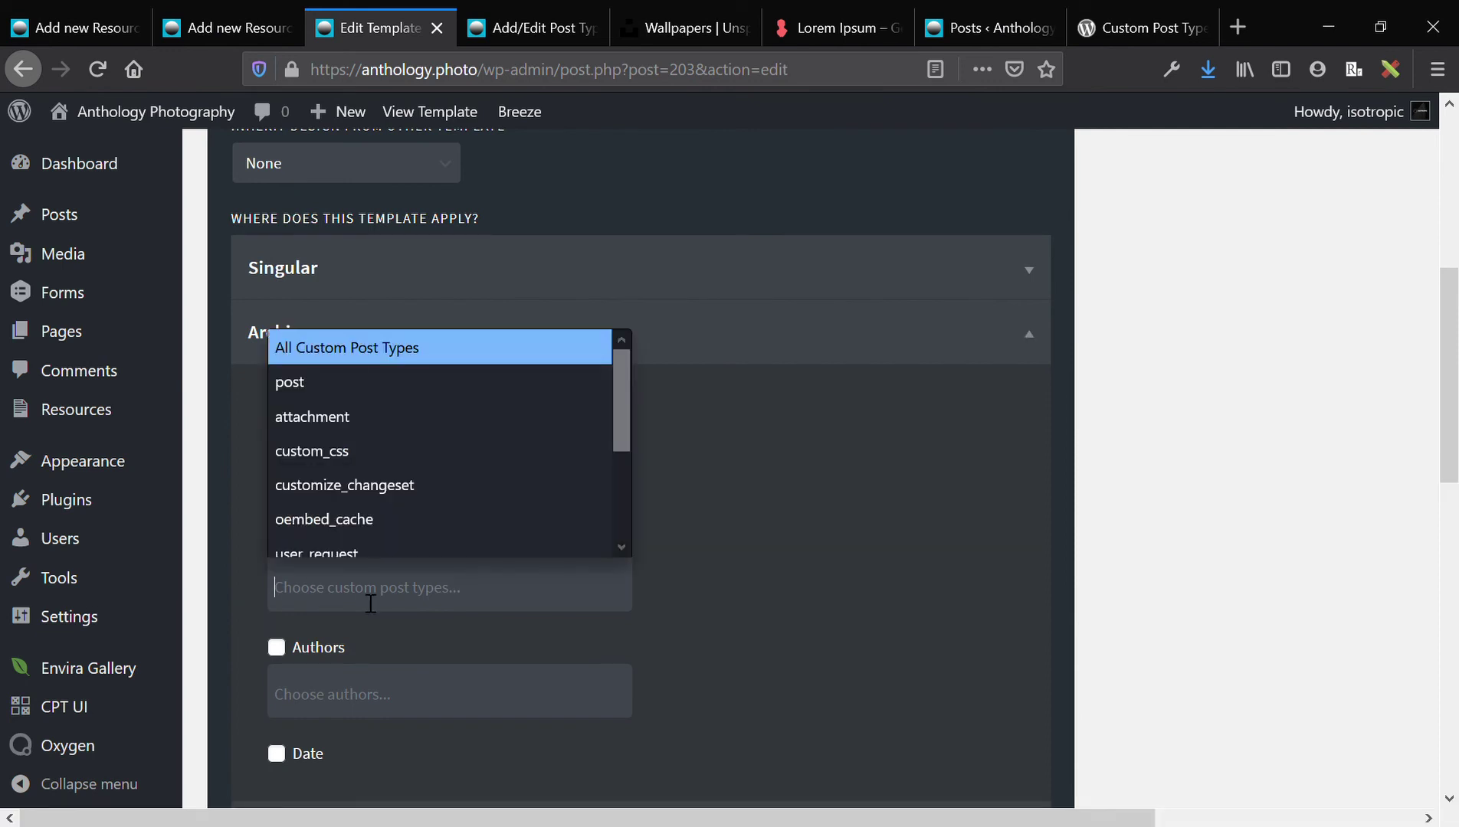
pyautogui.scroll(-2, 381, 485)
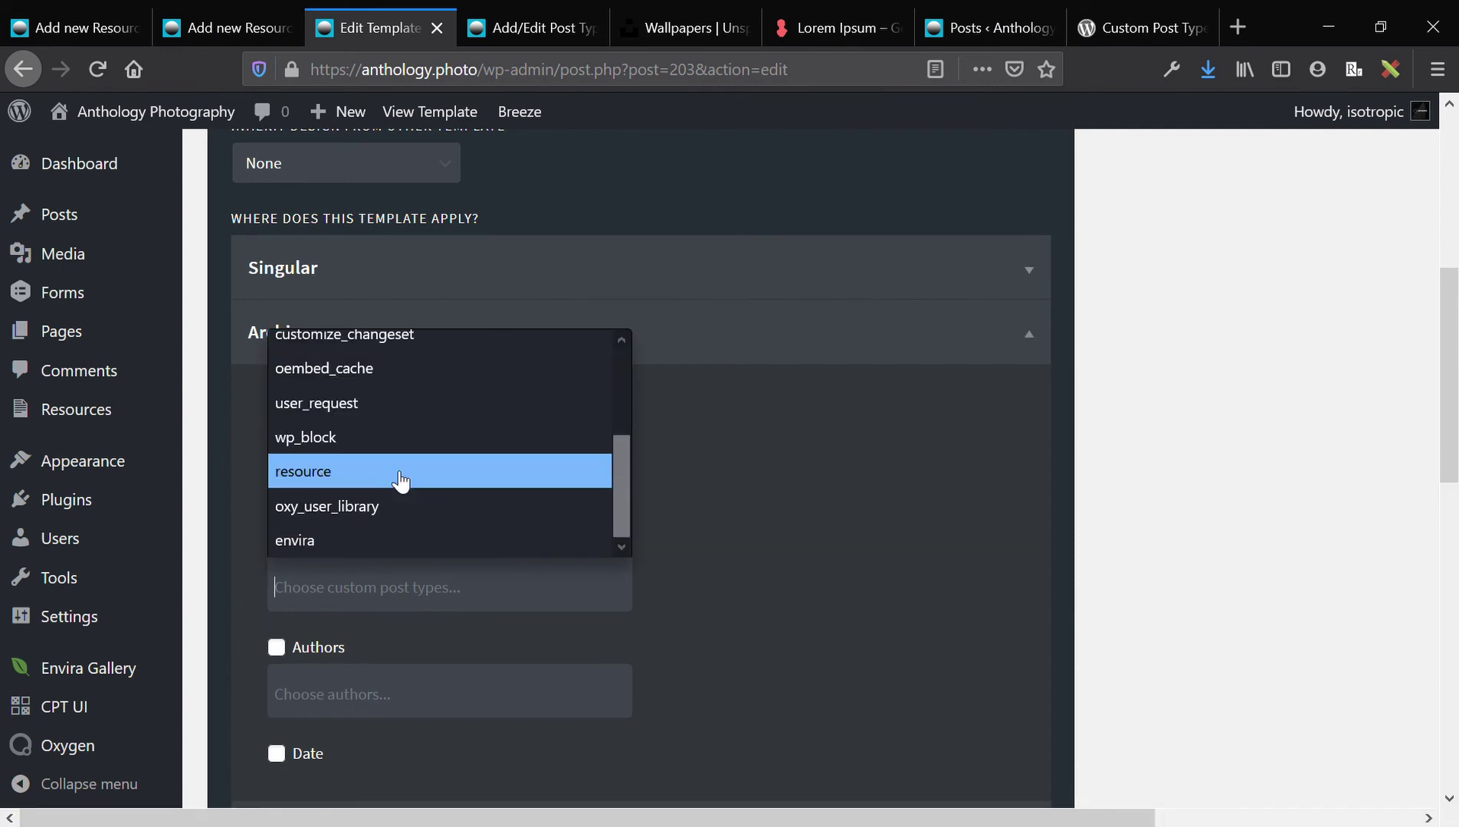
pyautogui.click(397, 482)
# Publish the template with its design inherited from Header & Footer and open it in the Oxygen editor.
pyautogui.scroll(-10, 804, 514)
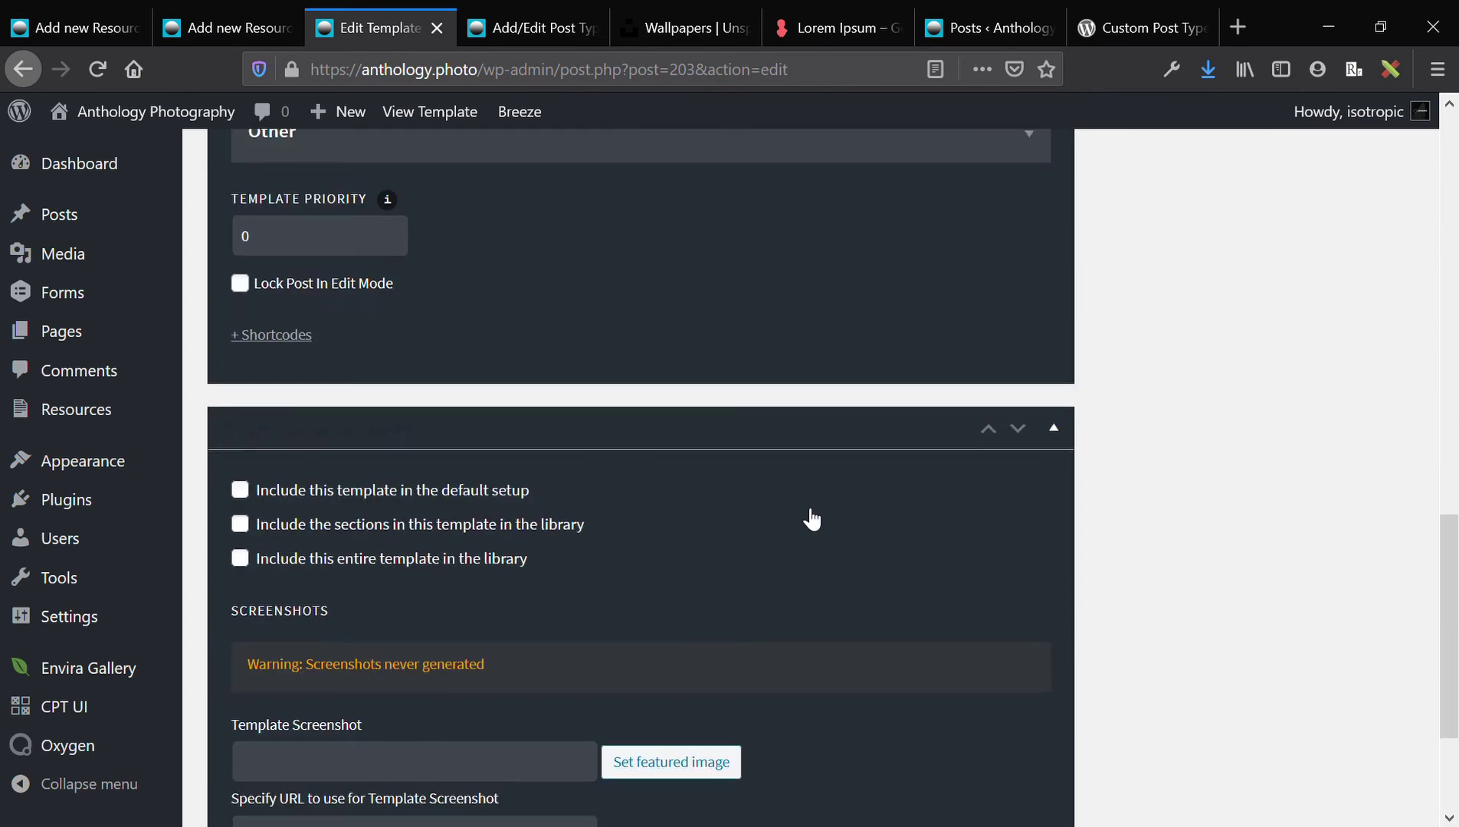
pyautogui.scroll(10, 677, 398)
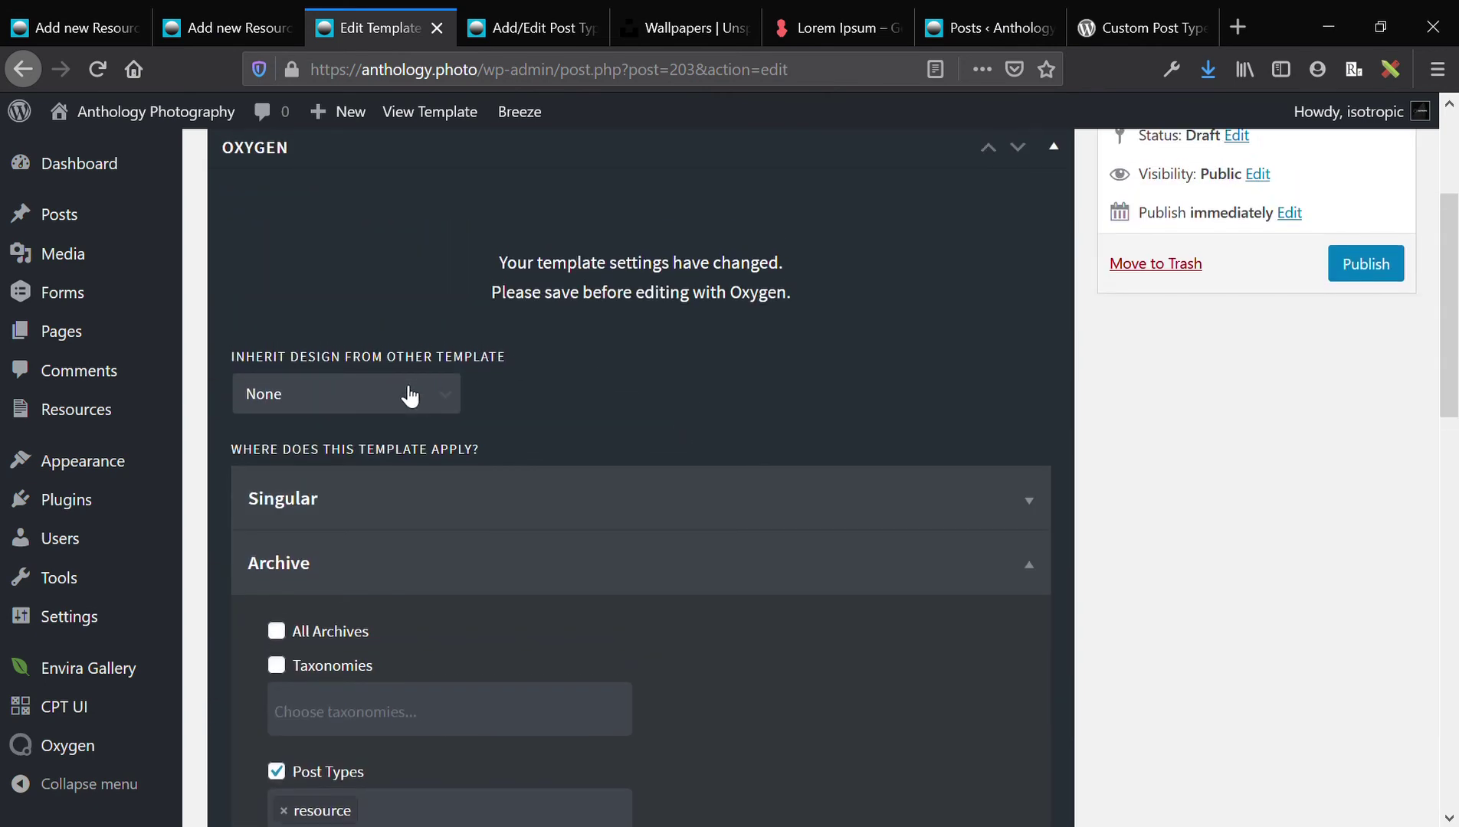
pyautogui.click(393, 455)
pyautogui.click(1348, 265)
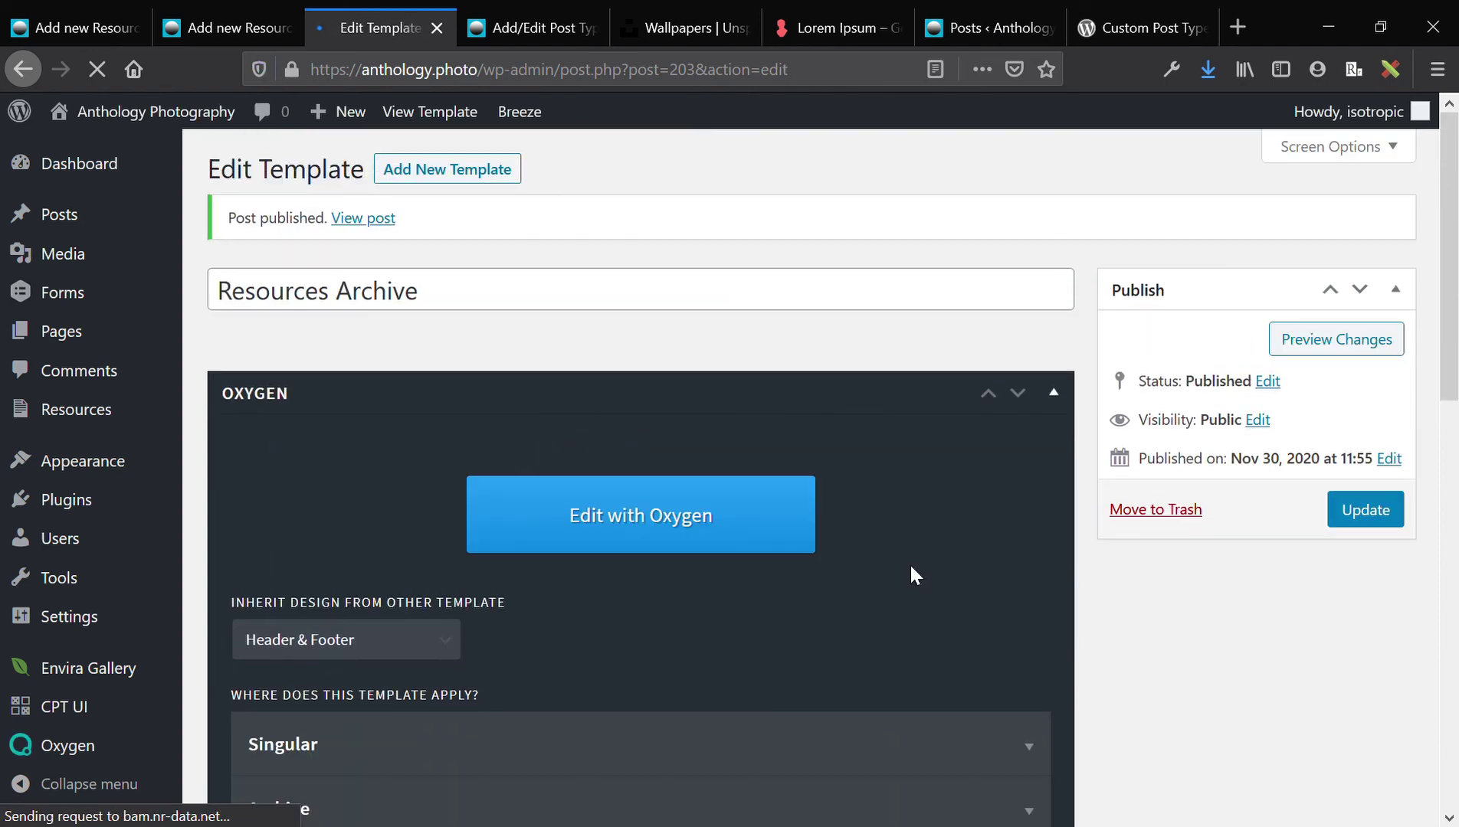
pyautogui.click(691, 501)
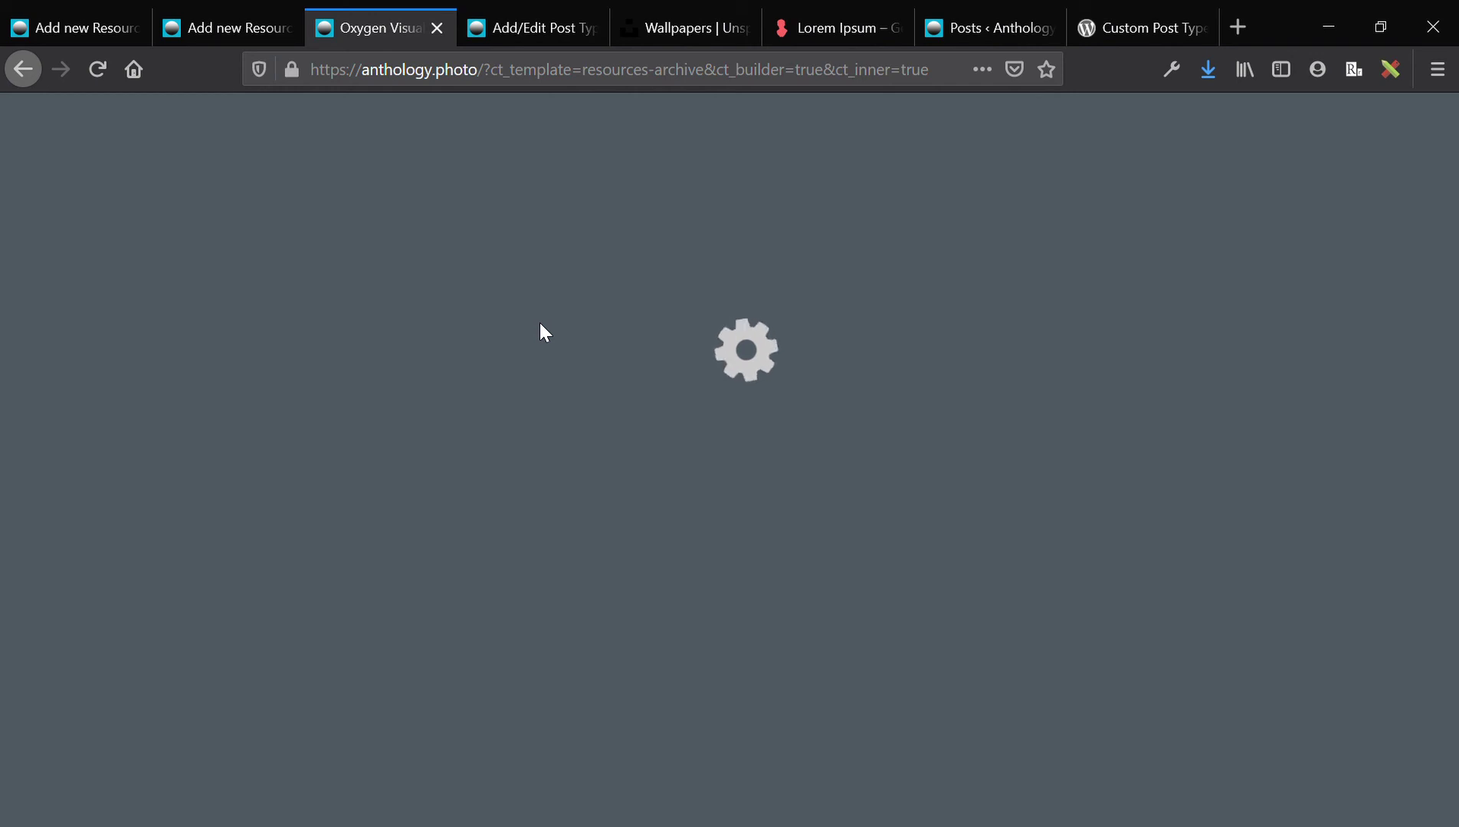
# View the published Resource 2 page and examine the structure of its URL.
pyautogui.click(205, 14)
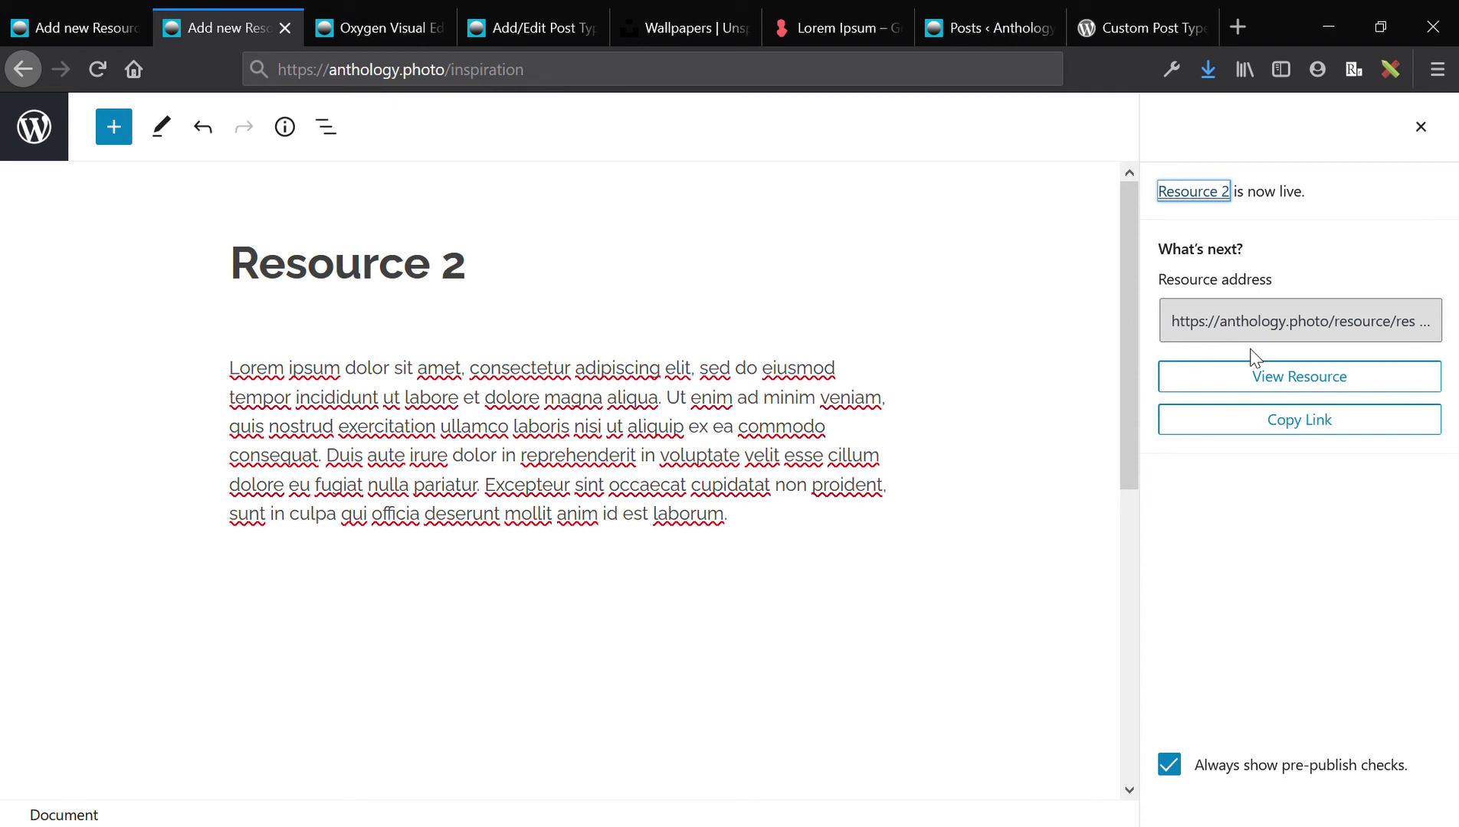
pyautogui.click(1257, 379)
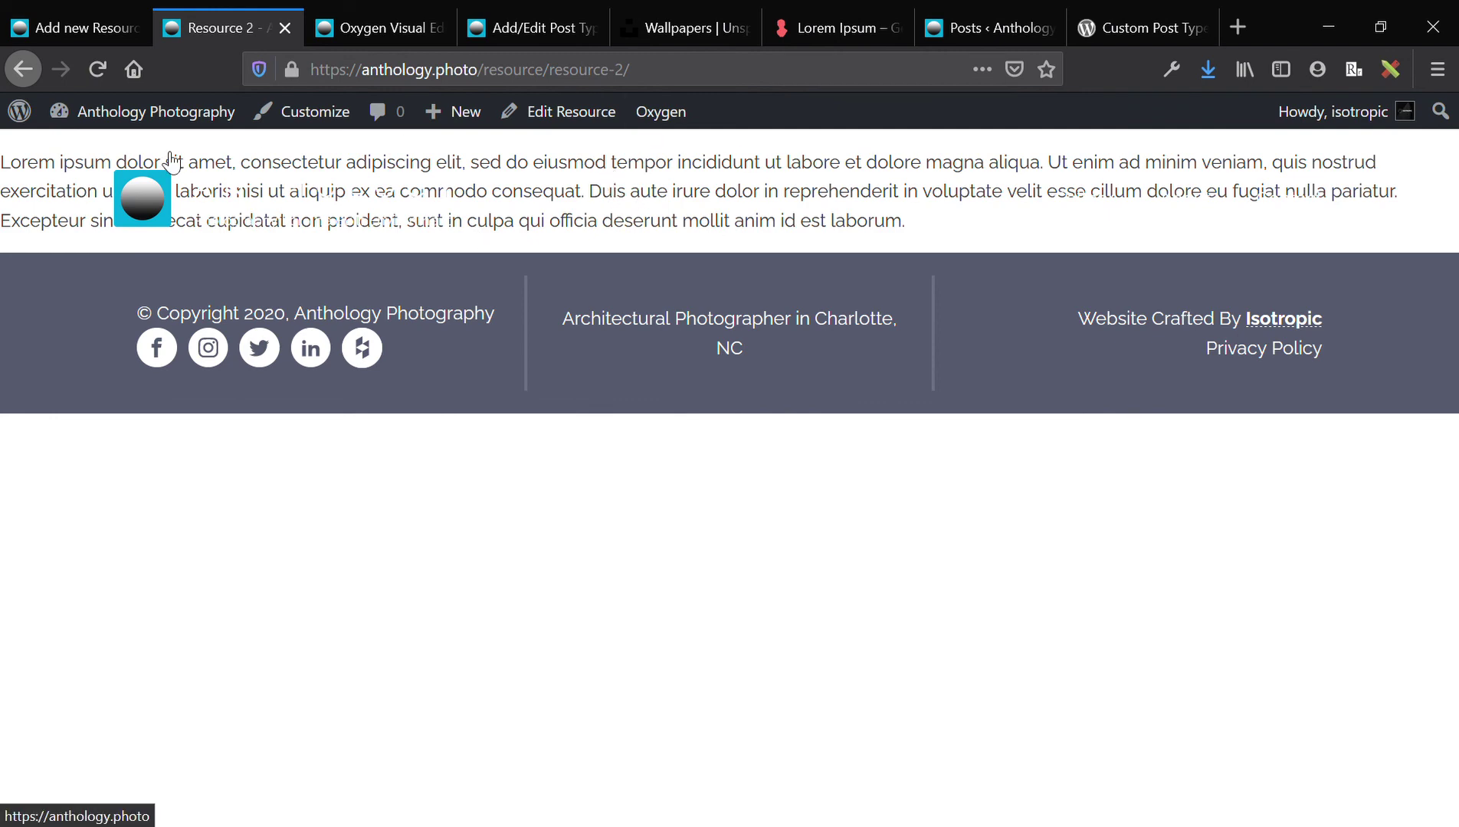
pyautogui.click(416, 70)
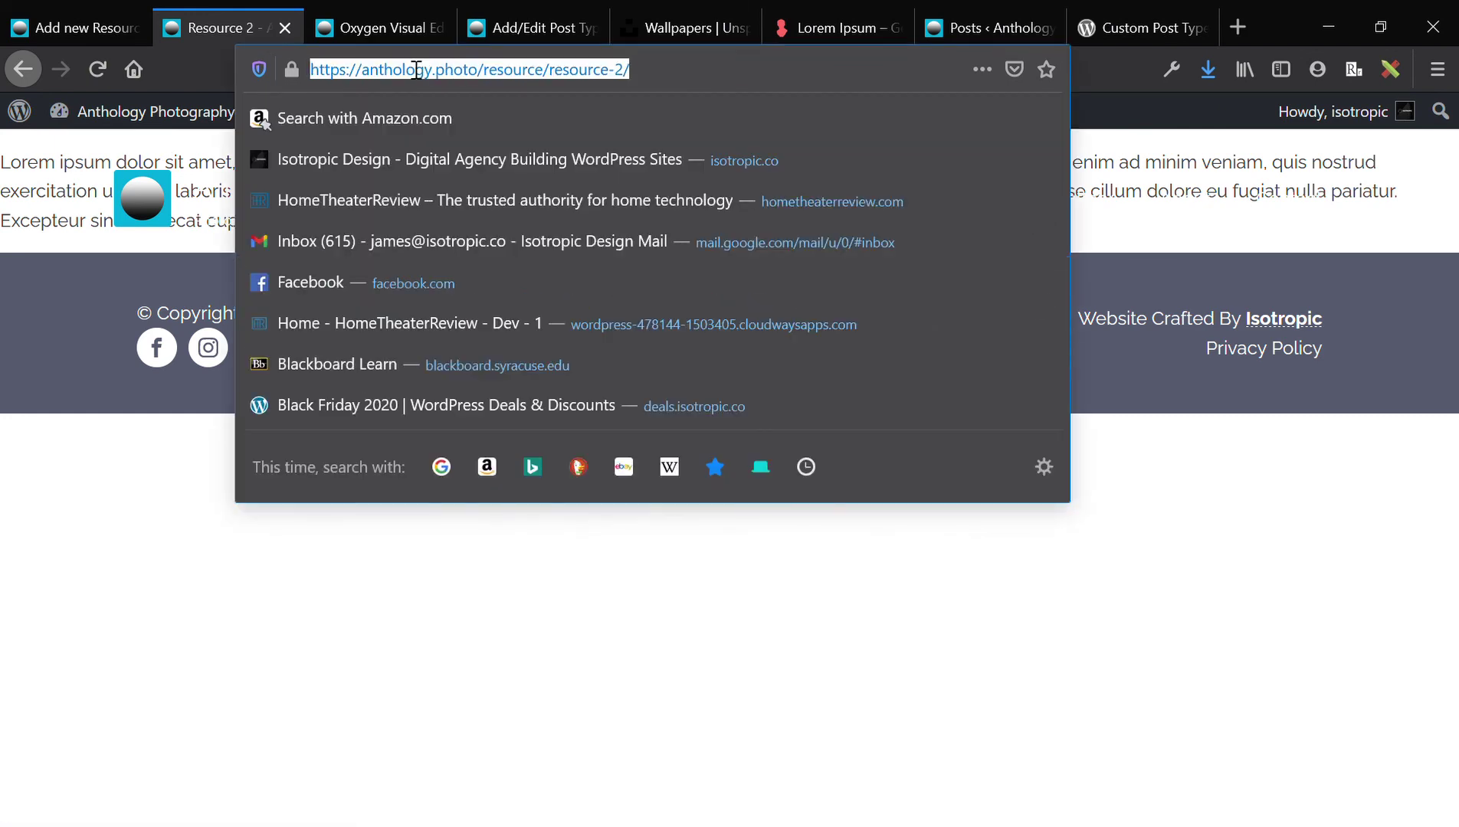
pyautogui.click(124, 576)
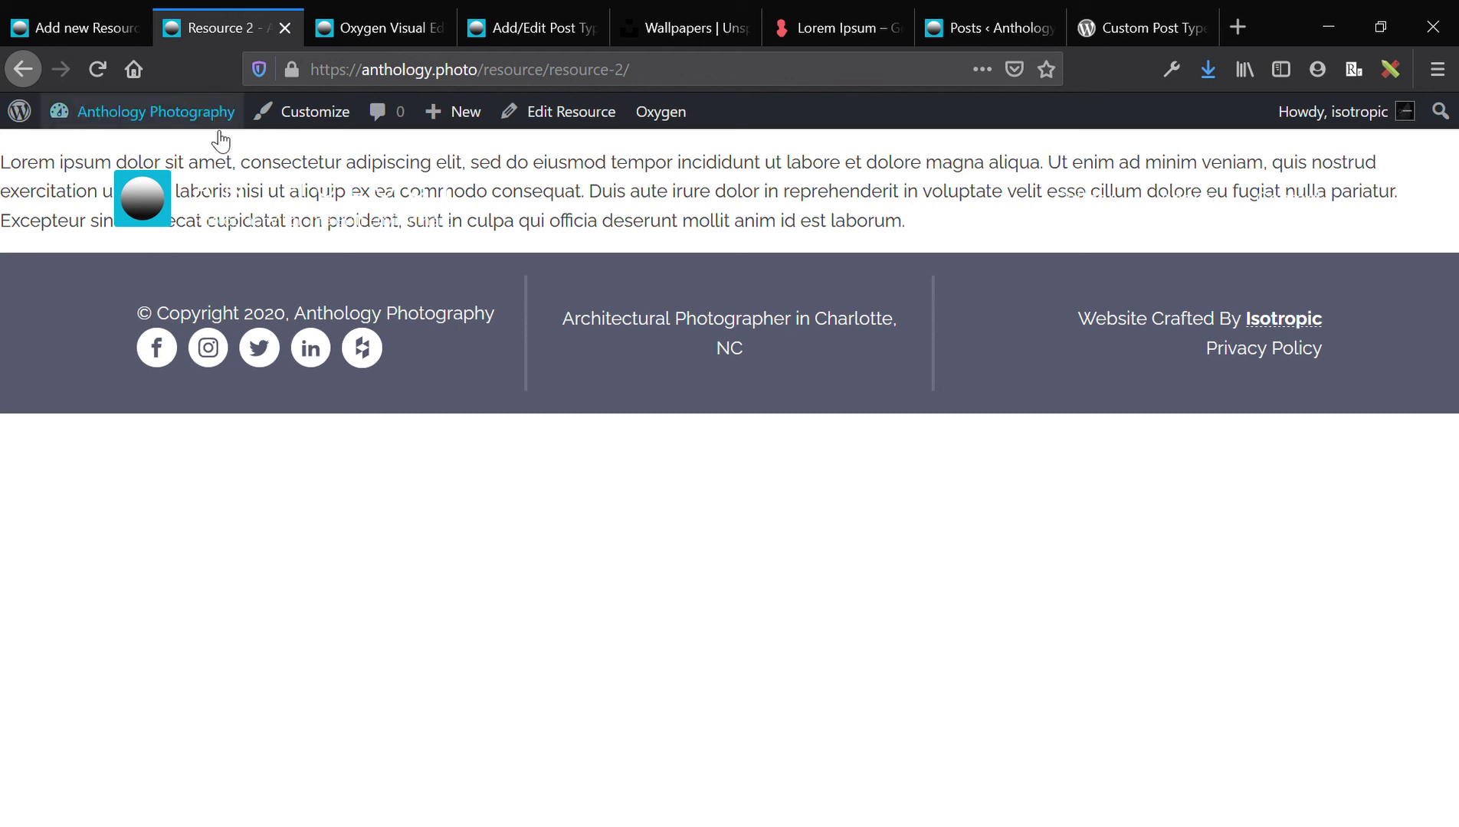
pyautogui.click(507, 23)
pyautogui.click(378, 26)
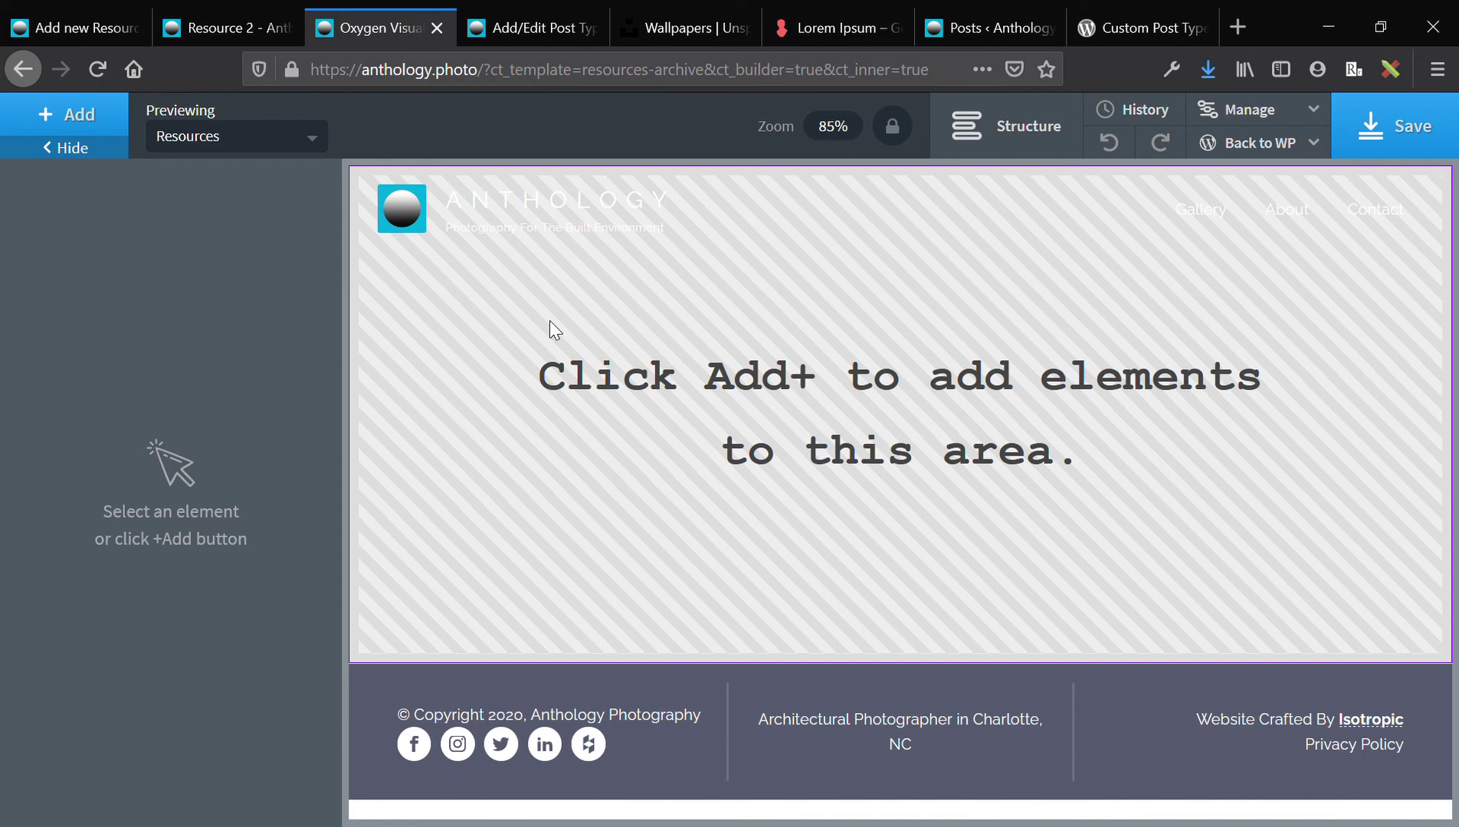
pyautogui.moveTo(484, 69); pyautogui.dragTo(930, 69)
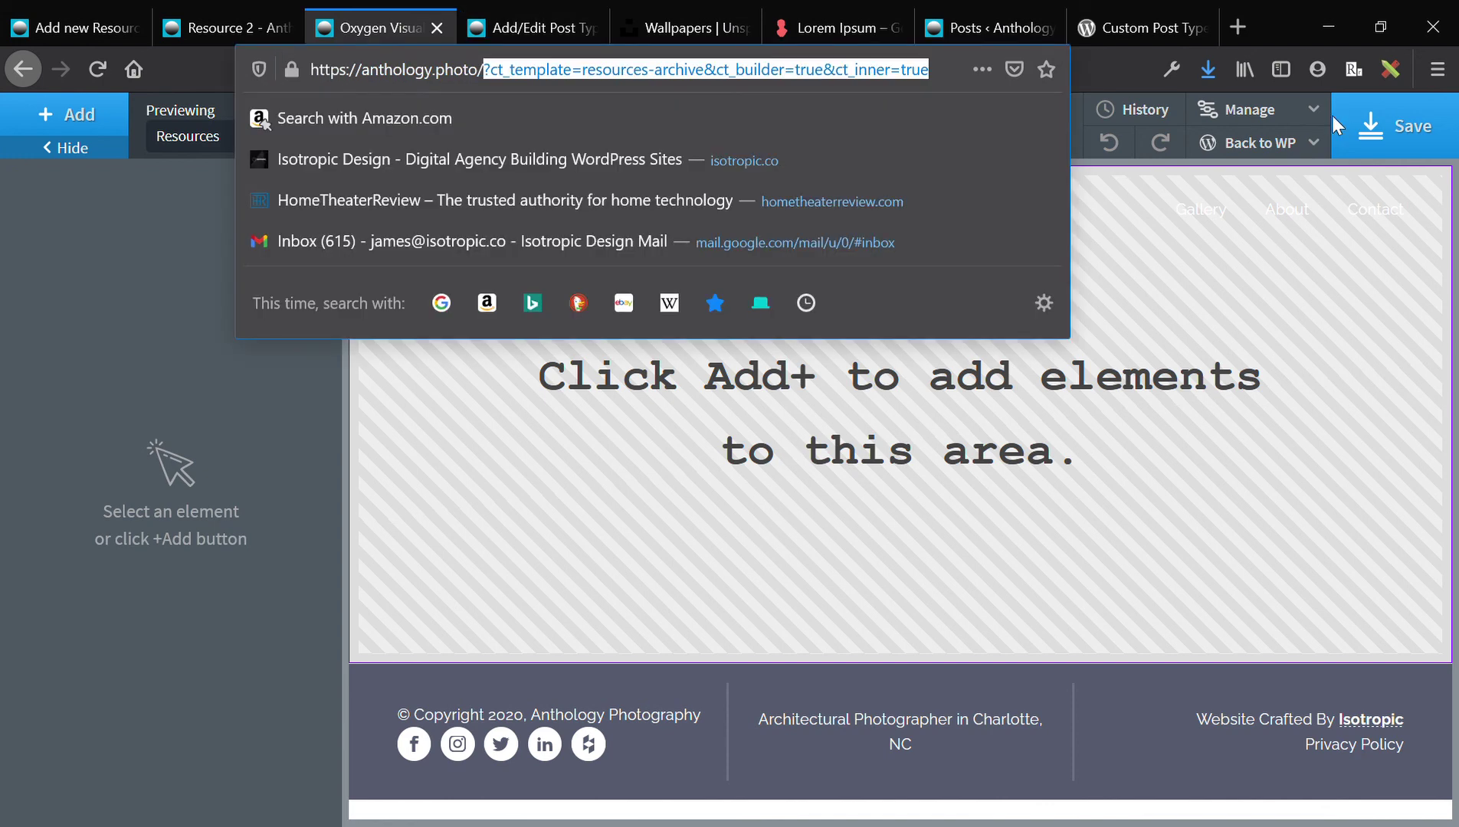
pyautogui.write('resources')
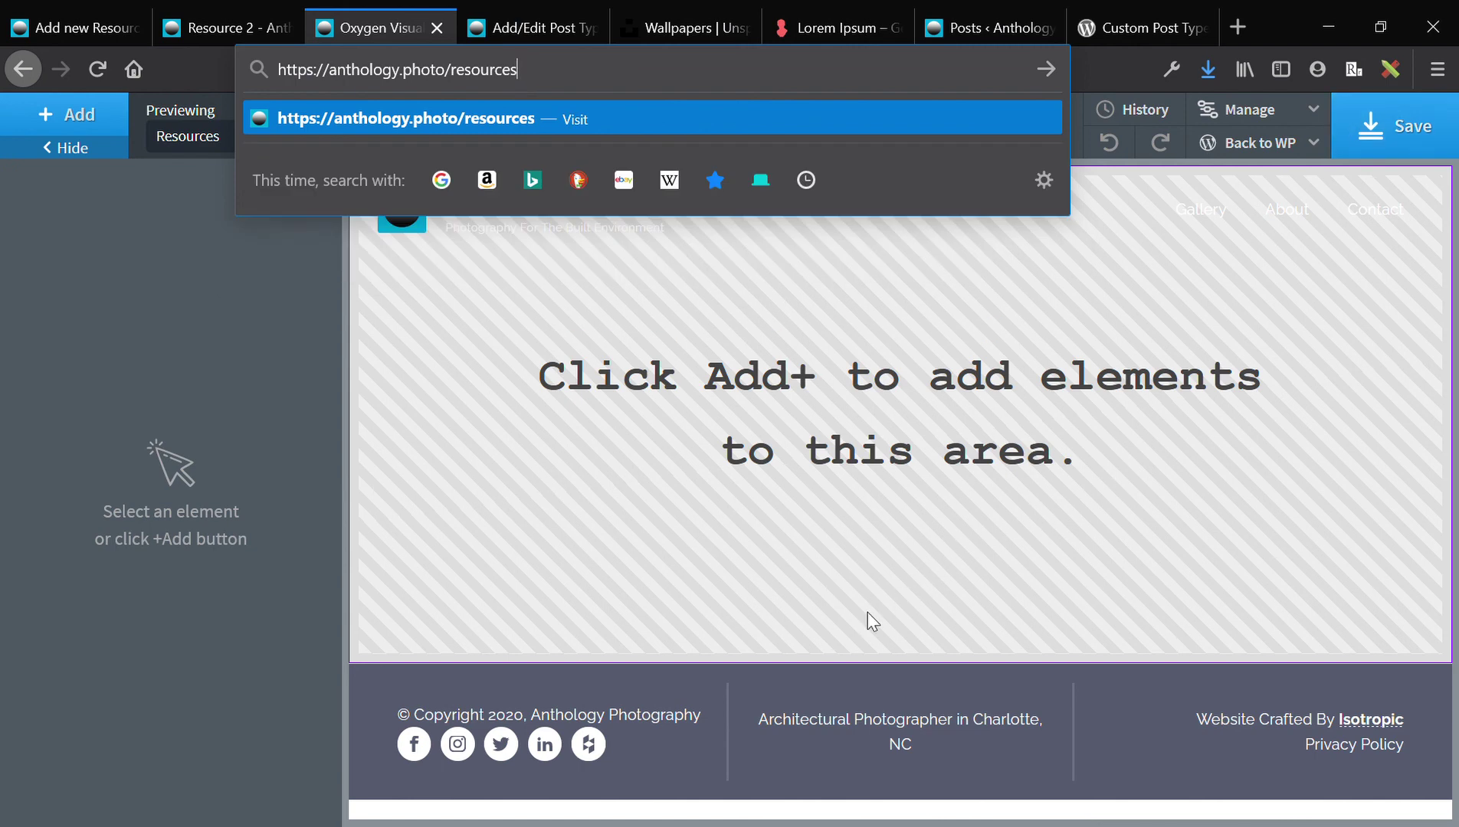
pyautogui.click(698, 607)
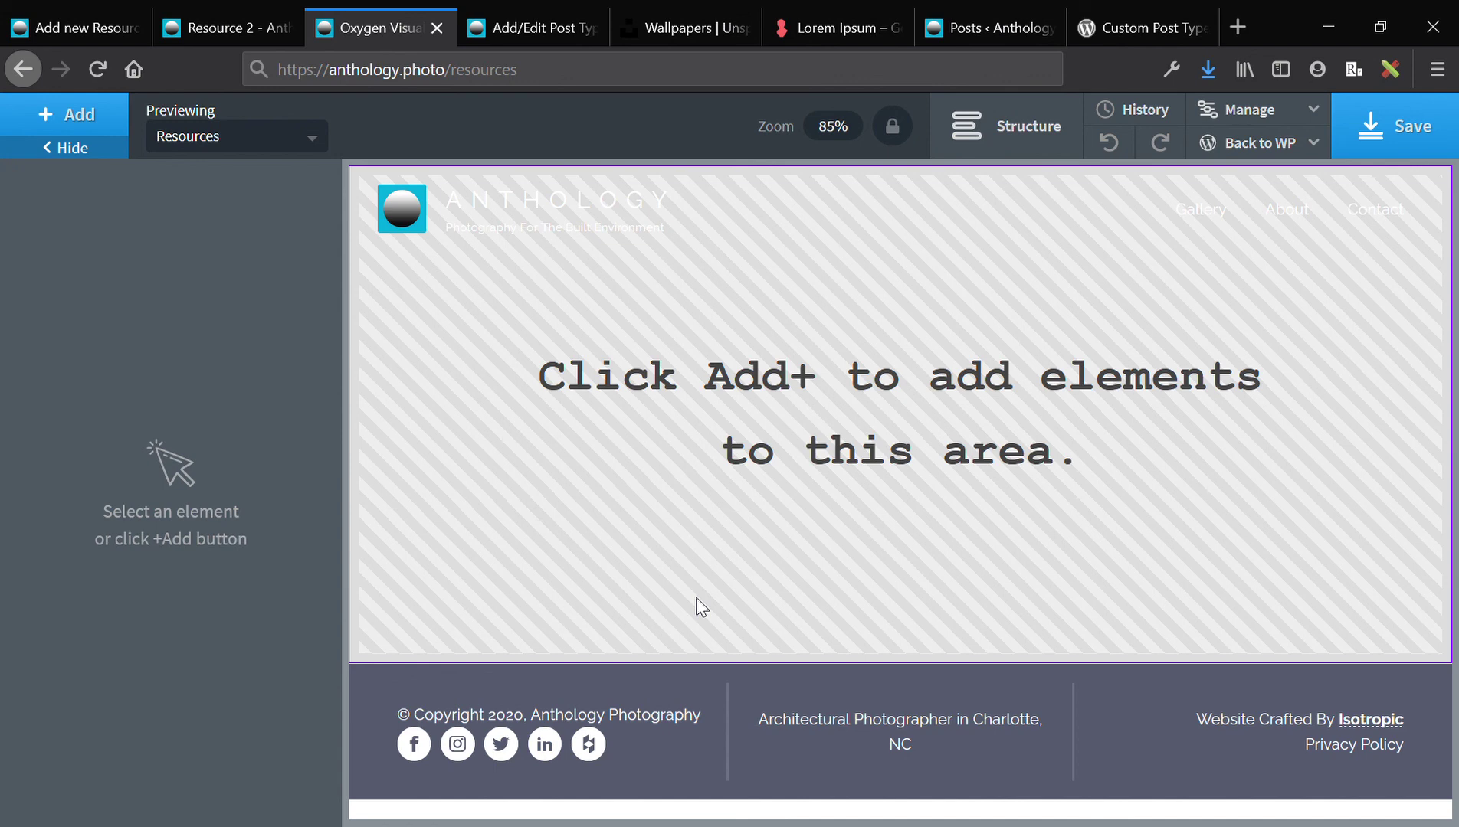
pyautogui.click(541, 80)
pyautogui.doubleClick(541, 81)
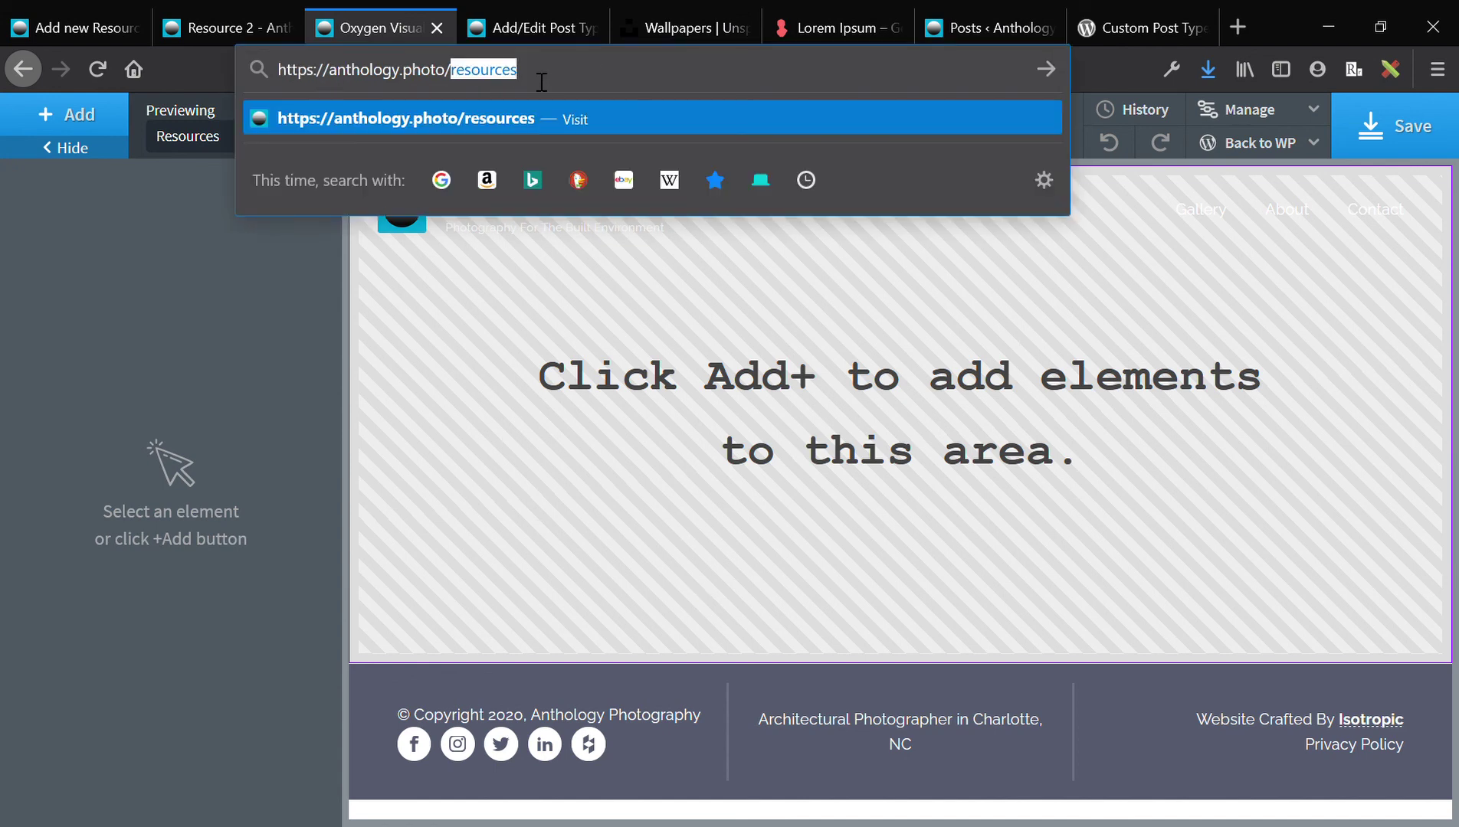
pyautogui.click(541, 81)
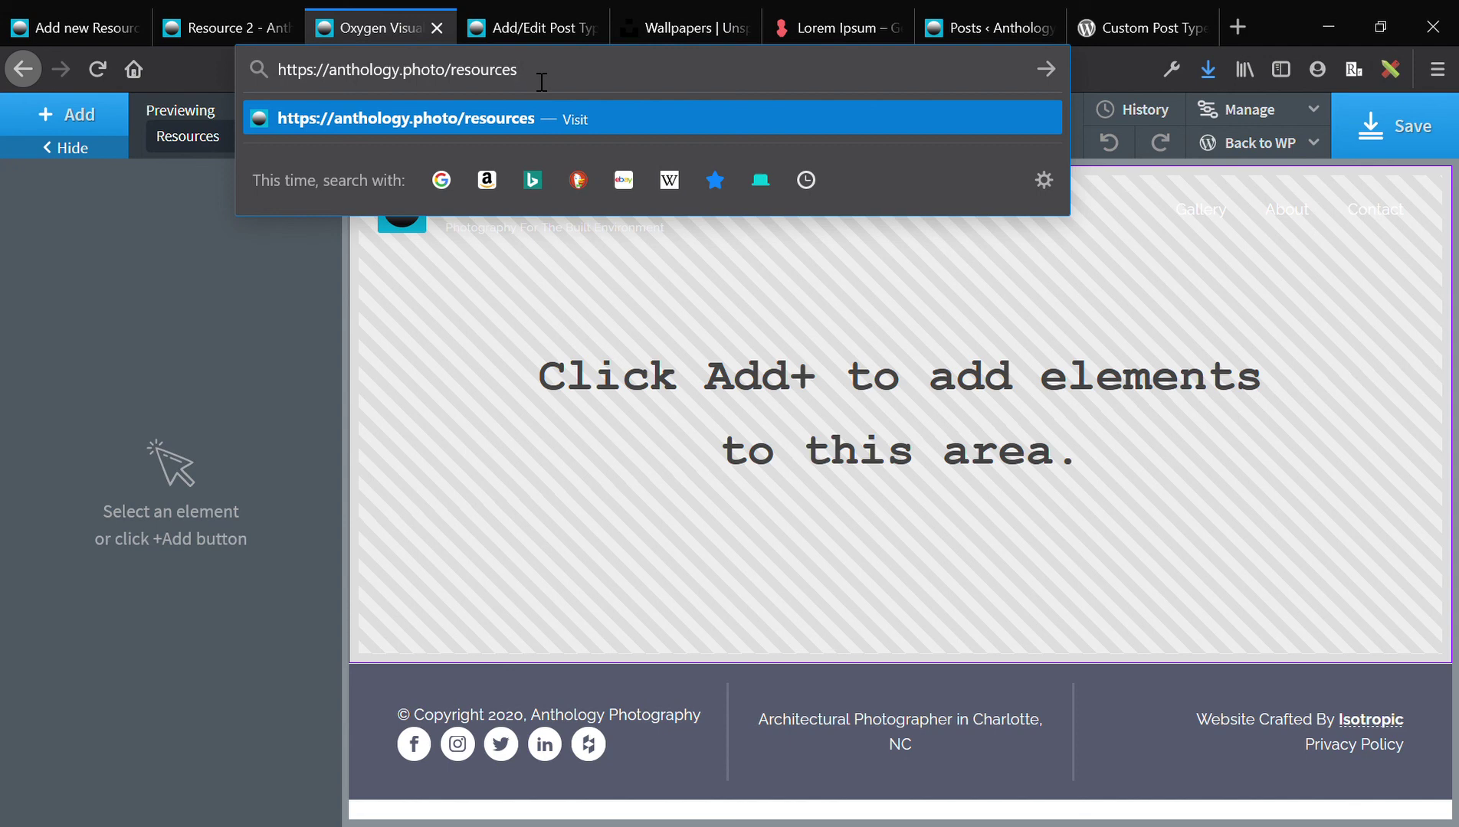
pyautogui.doubleClick(541, 82)
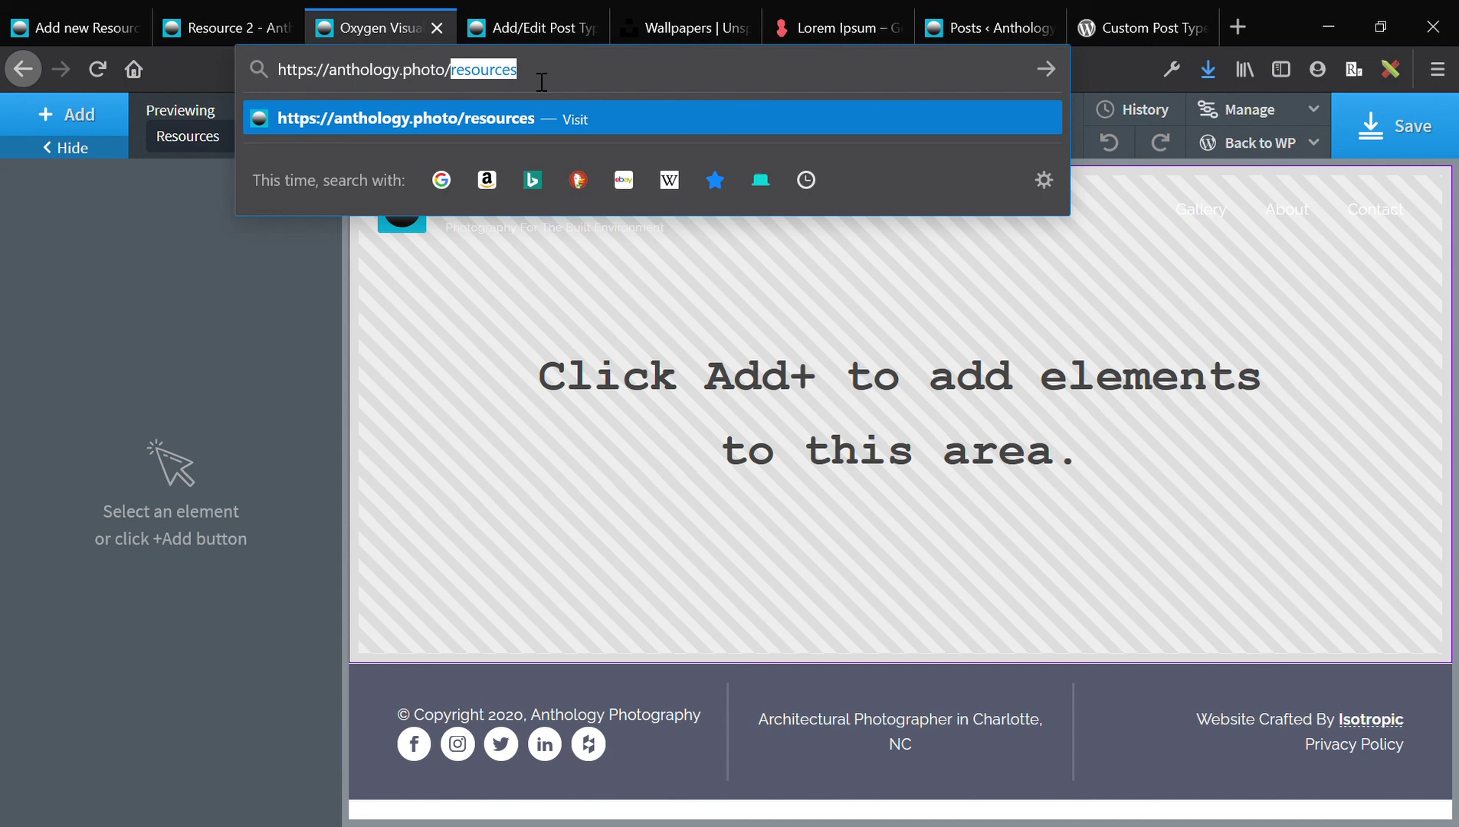
pyautogui.click(519, 19)
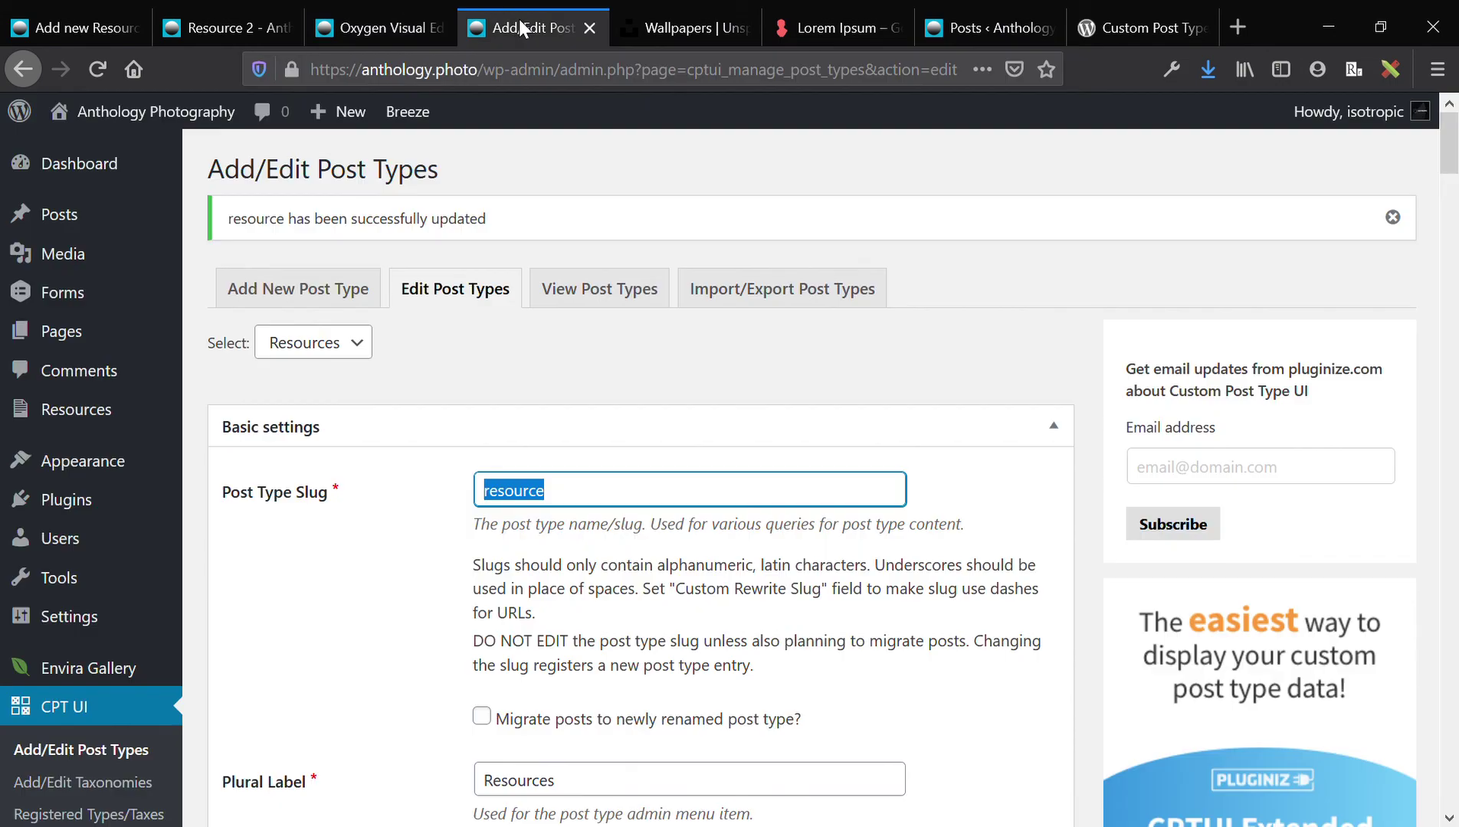
pyautogui.click(381, 9)
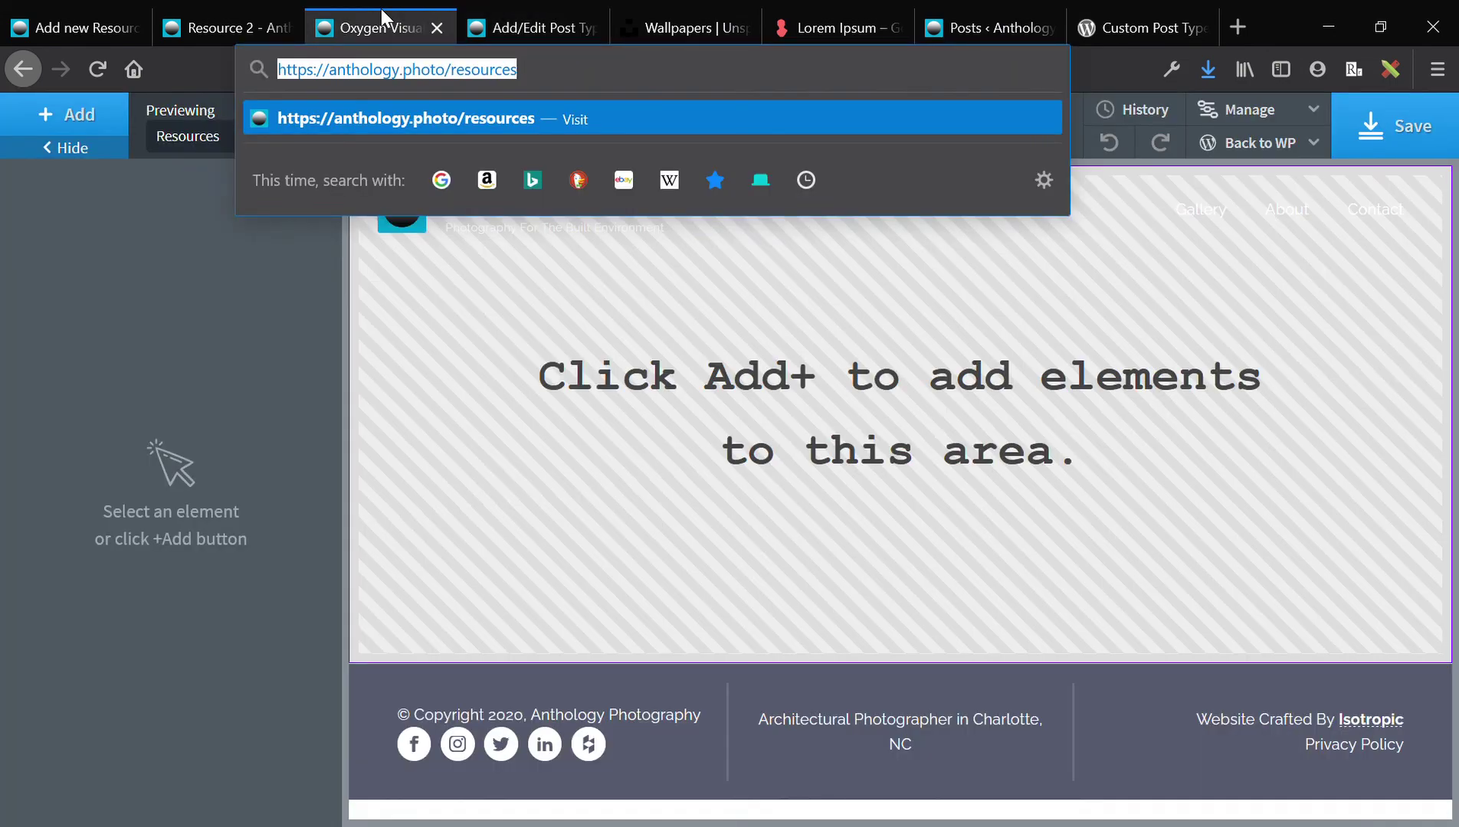
pyautogui.click(127, 16)
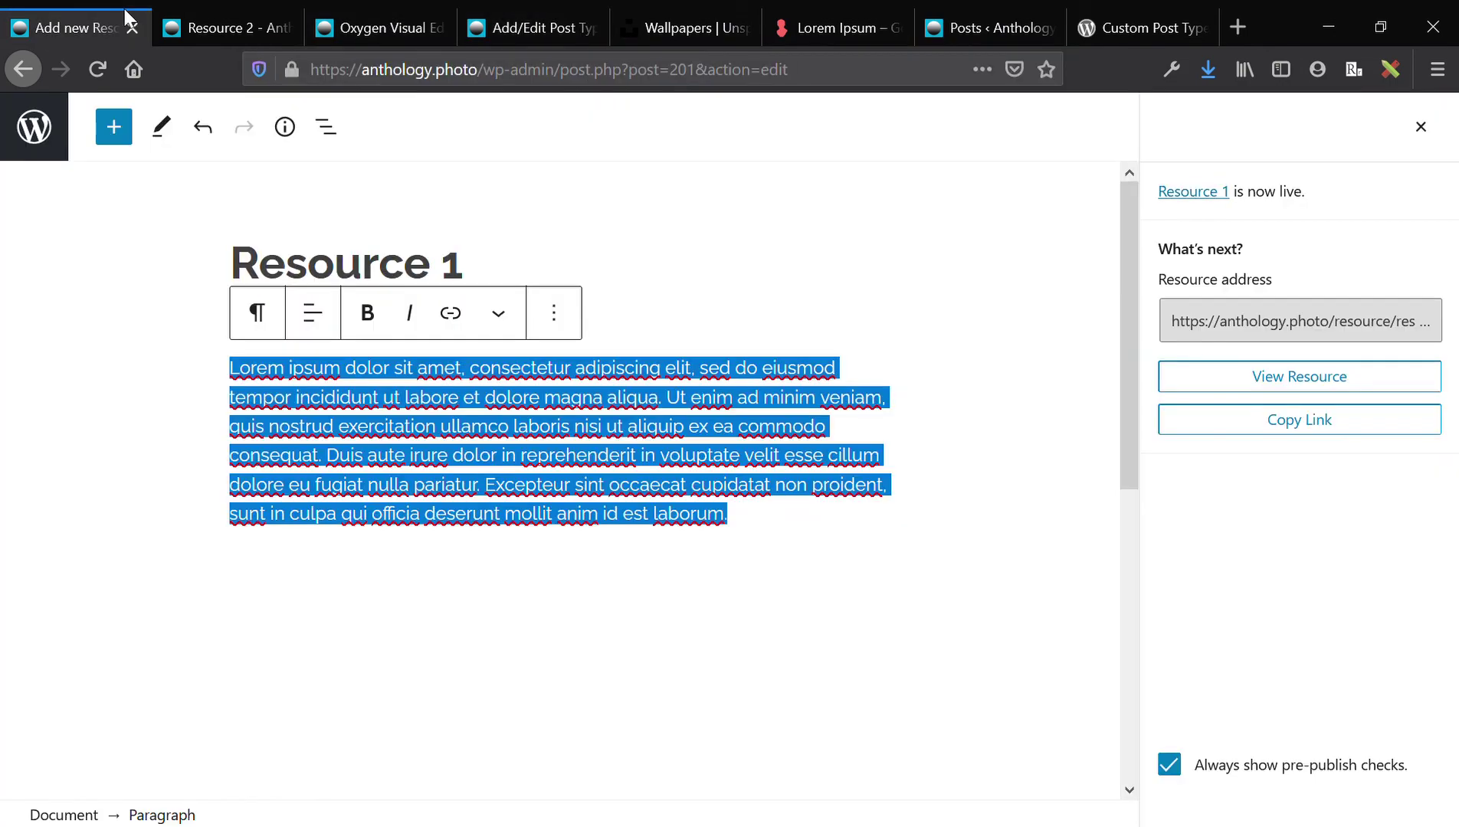
pyautogui.click(1382, 740)
pyautogui.tripleClick(531, 404)
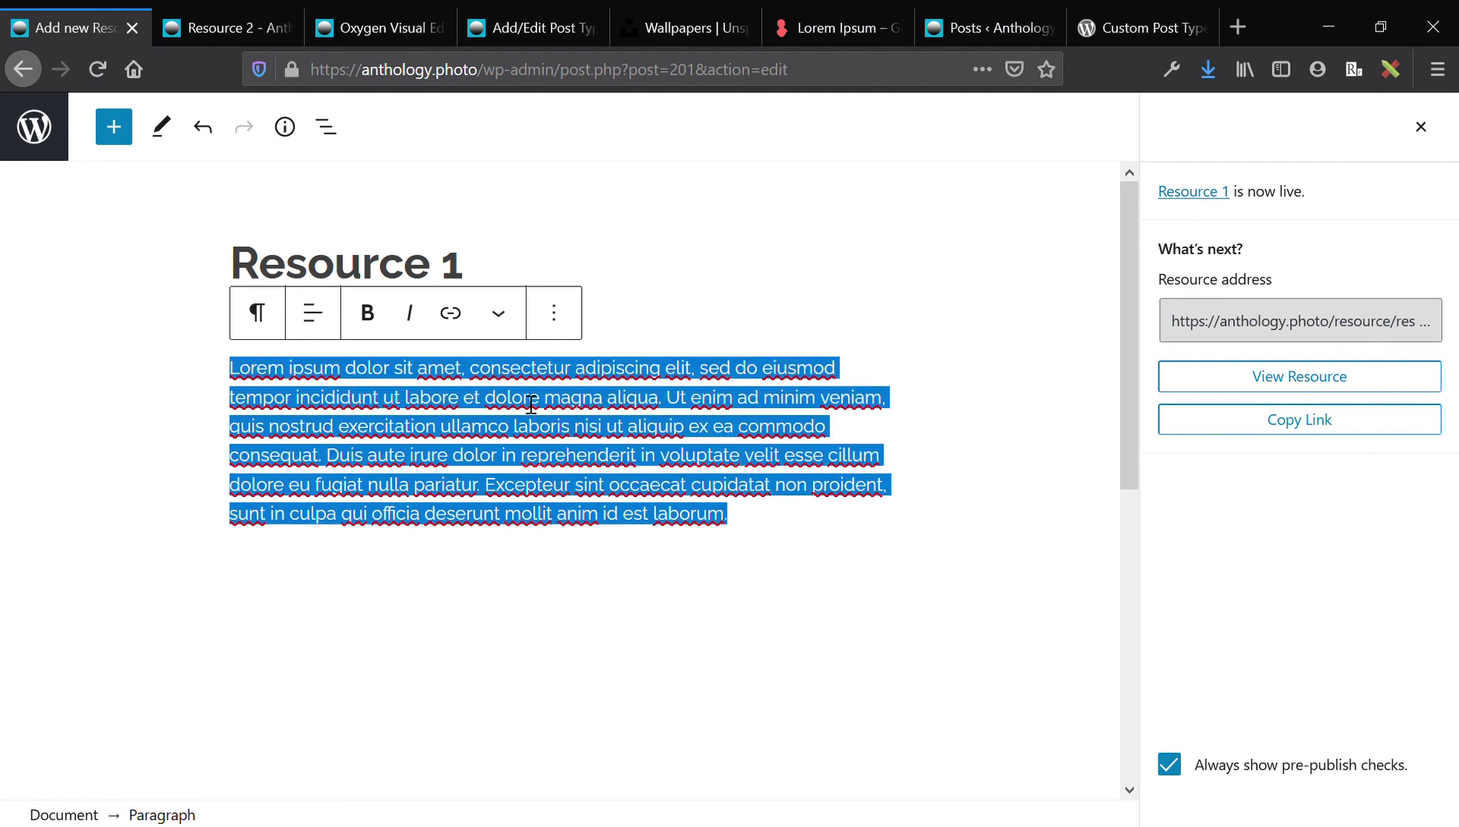